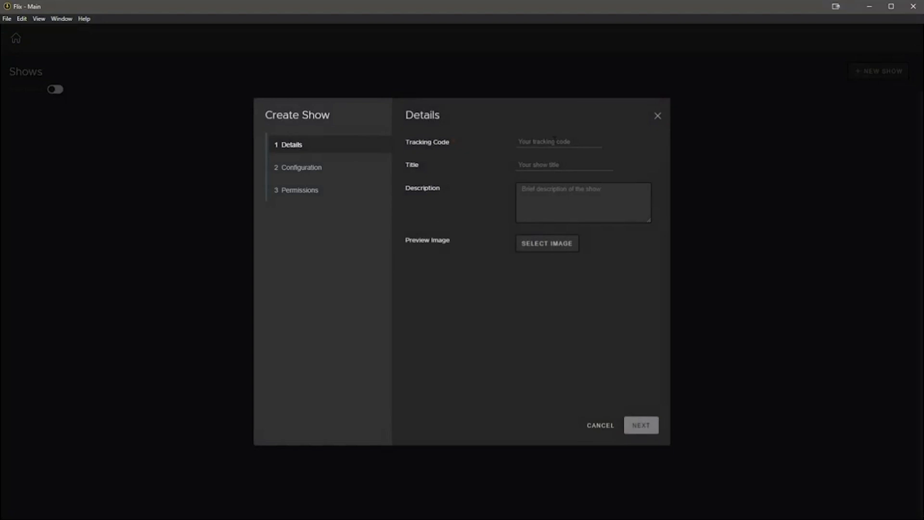
Give the new show tracking code TD, title The Distance and description "Vic's journey of moving countries and finding her way."
{"action": "left_click", "coordinate": [554, 138]}
{"action": "type", "text": "TD"}
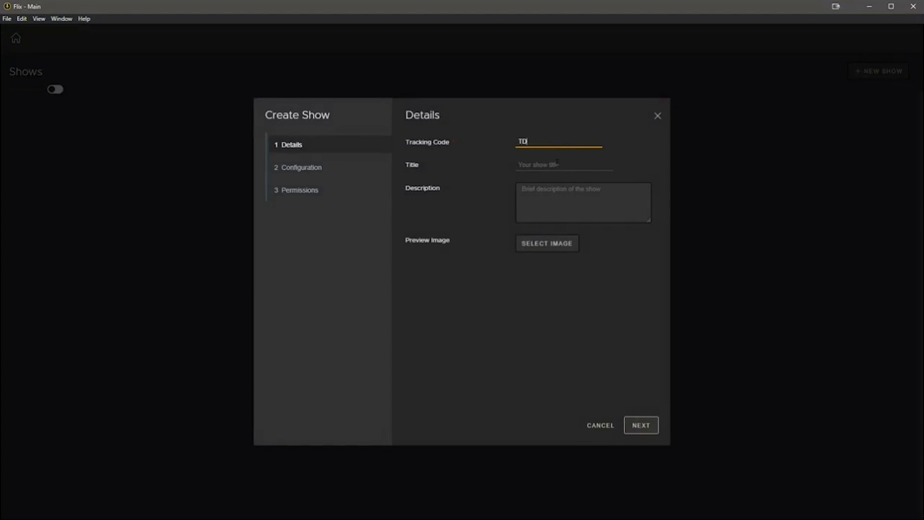
{"action": "left_click", "coordinate": [557, 164]}
{"action": "type", "text": "T"}
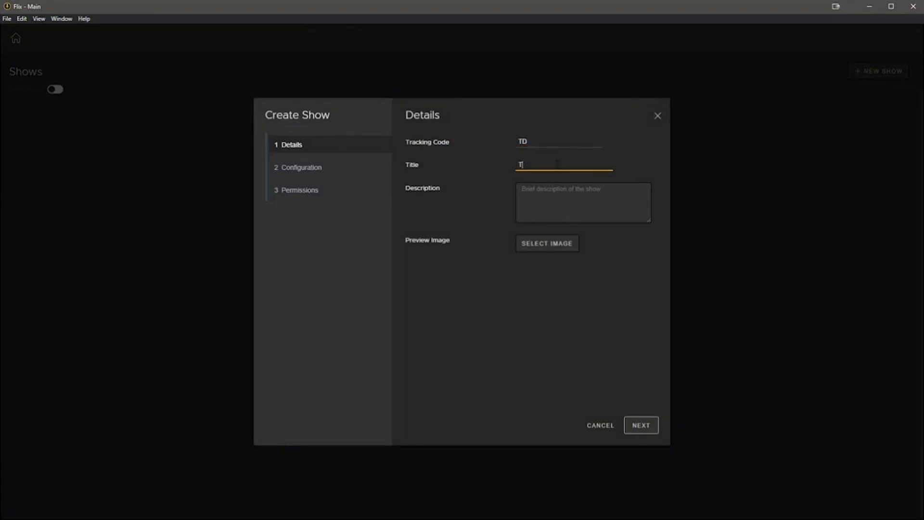
{"action": "type", "text": "he Distance"}
{"action": "left_click", "coordinate": [561, 192]}
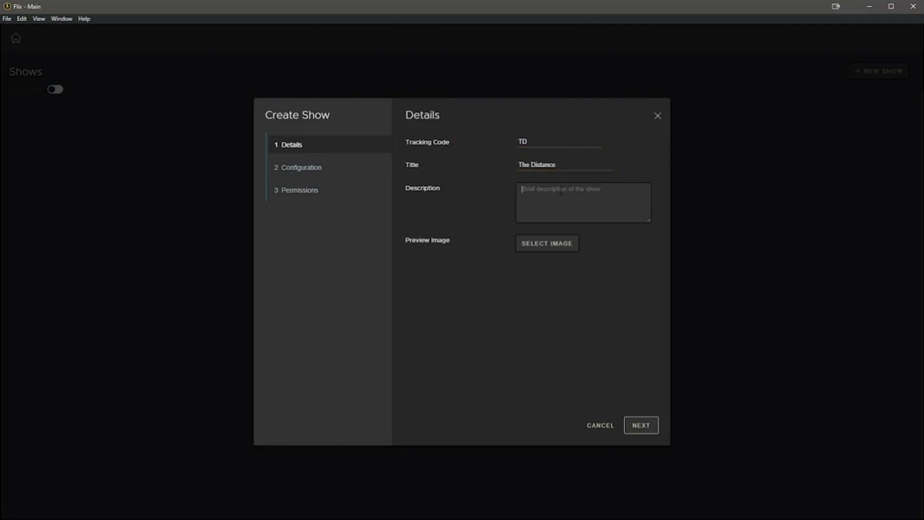
{"action": "type", "text": "Vic's journey of moving countries and finding her way"}
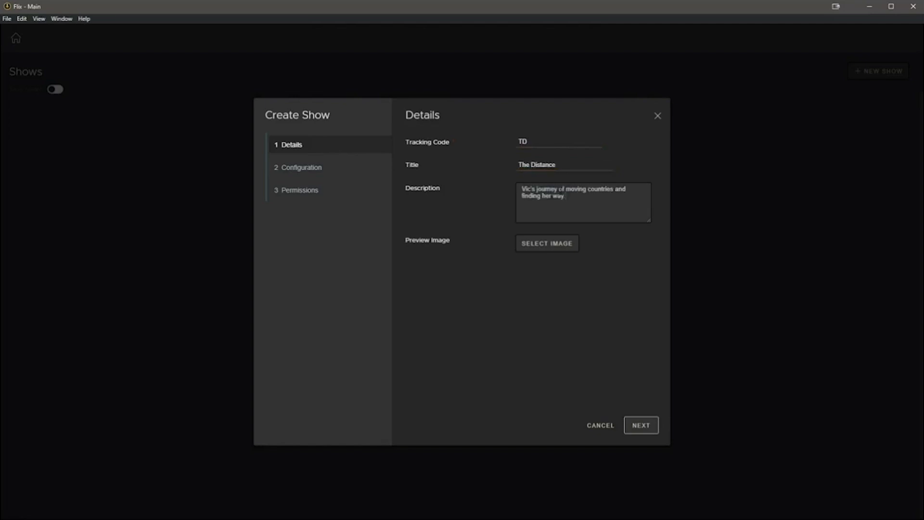
Use Thumb.JPG from the 06_Extras folder as the show's preview image and proceed to the configuration
{"action": "left_click", "coordinate": [548, 247]}
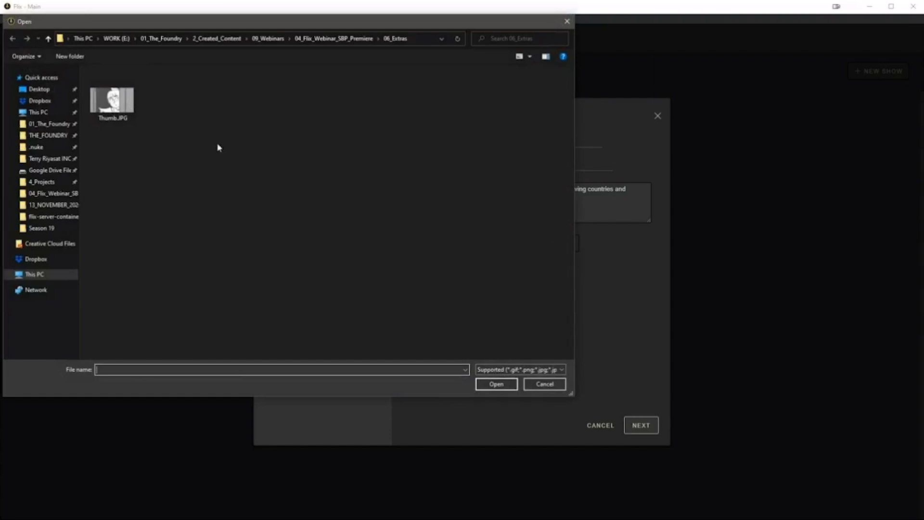
{"action": "left_click", "coordinate": [113, 98]}
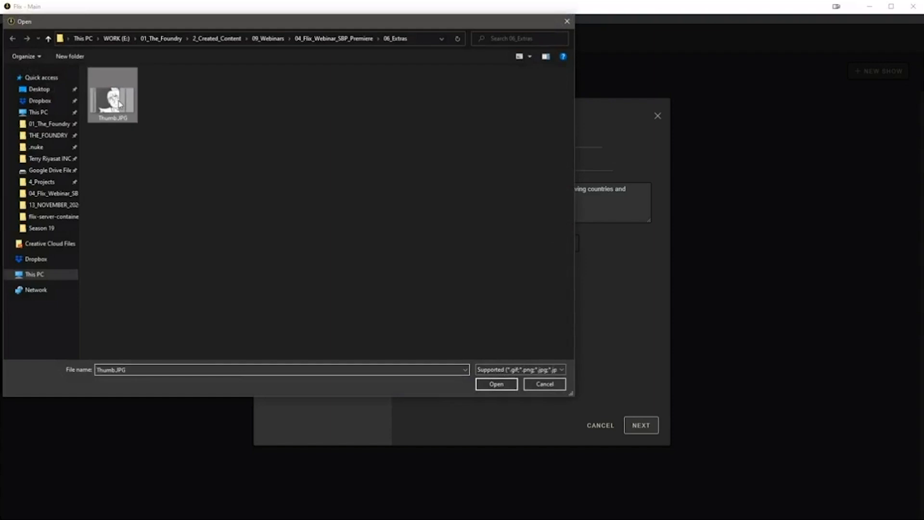
{"action": "left_click", "coordinate": [495, 385]}
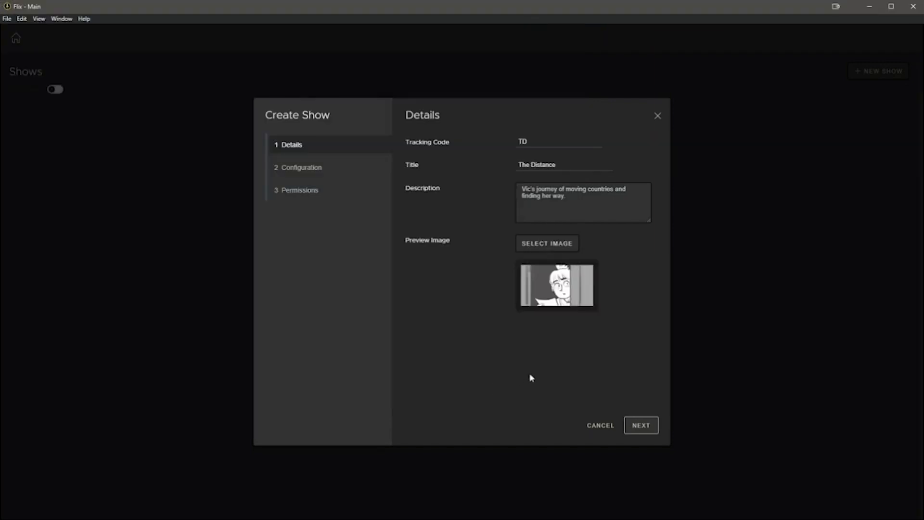
{"action": "left_click", "coordinate": [642, 425]}
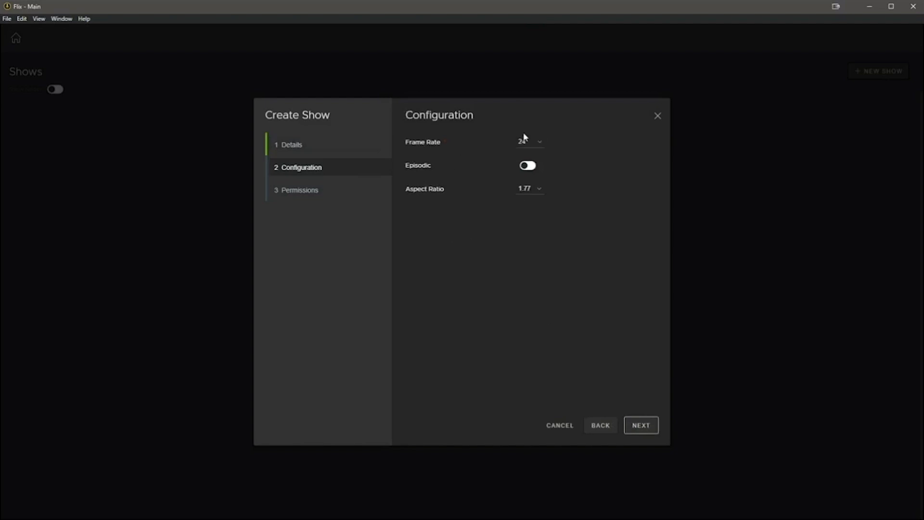
Make the show episodic with season 01 and proceed to the permissions
{"action": "left_click", "coordinate": [529, 167]}
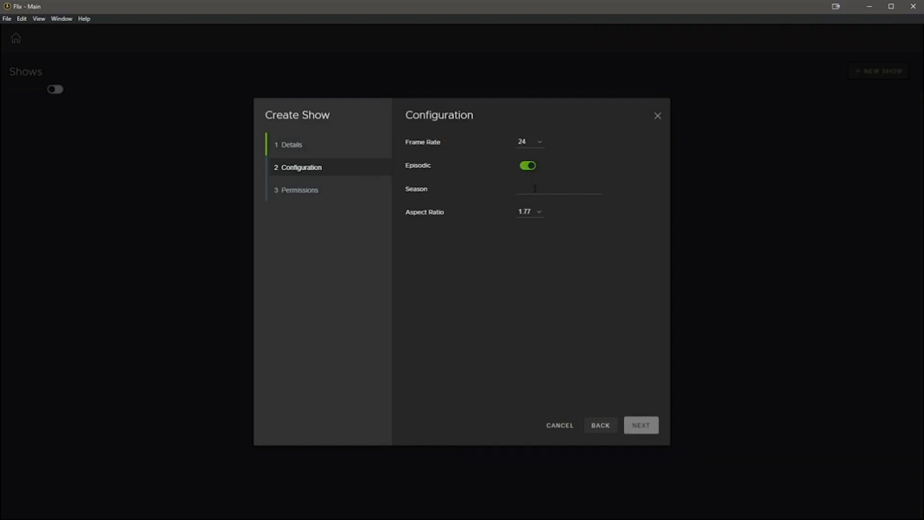
{"action": "left_click", "coordinate": [535, 189]}
{"action": "type", "text": "01"}
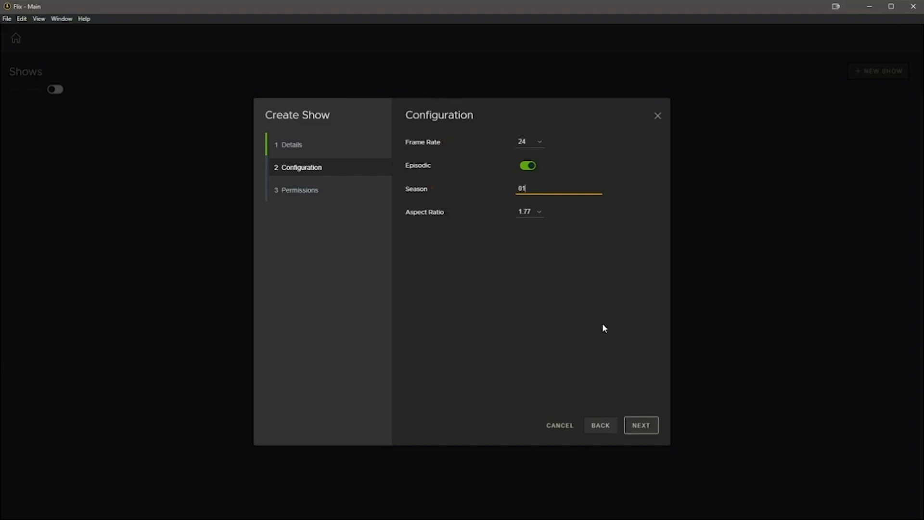
{"action": "left_click", "coordinate": [645, 425]}
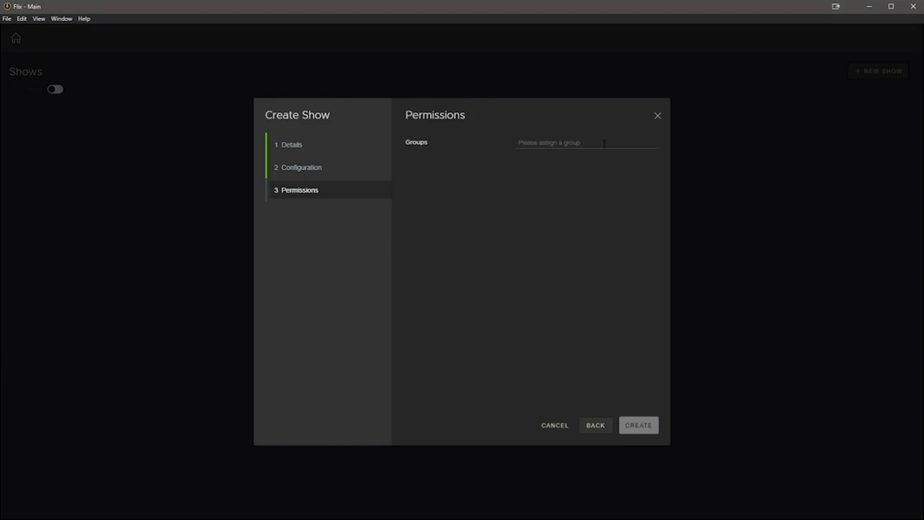
Assign the default group to the show and create it
{"action": "left_click", "coordinate": [604, 143]}
{"action": "left_click", "coordinate": [553, 165]}
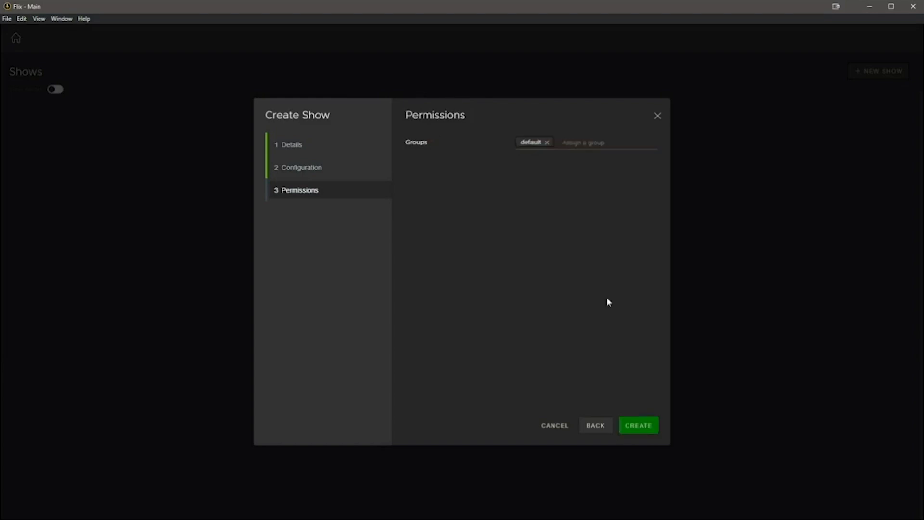
{"action": "left_click", "coordinate": [643, 426]}
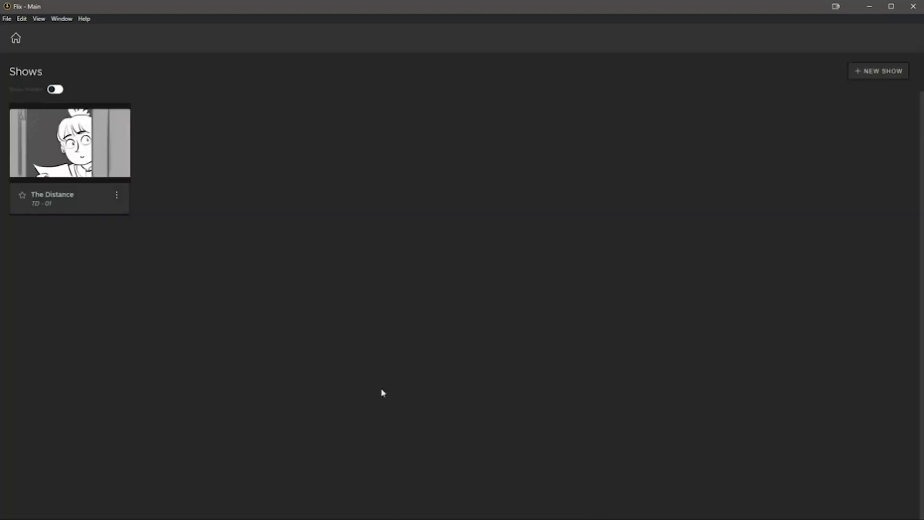
Open the show The Distance and create episode s01e01 titled The New School with episode number 01
{"action": "left_click", "coordinate": [85, 164]}
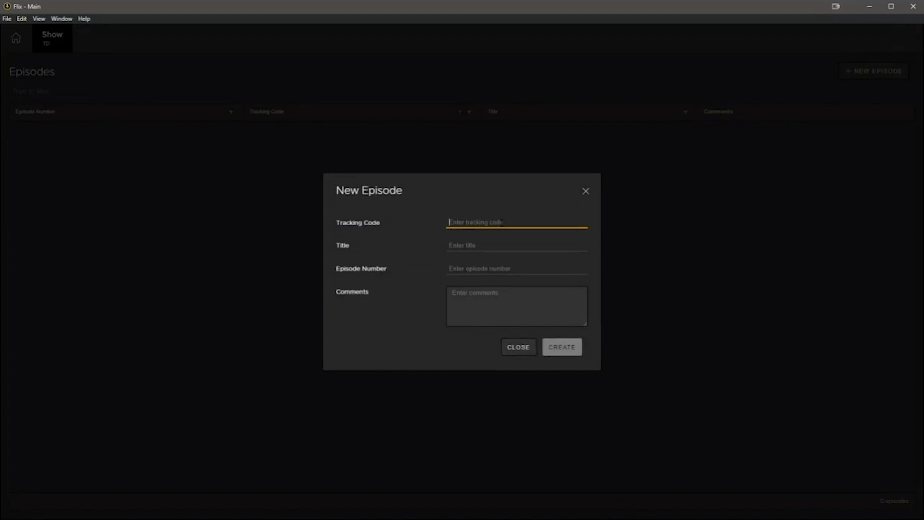
{"action": "type", "text": "s01e01"}
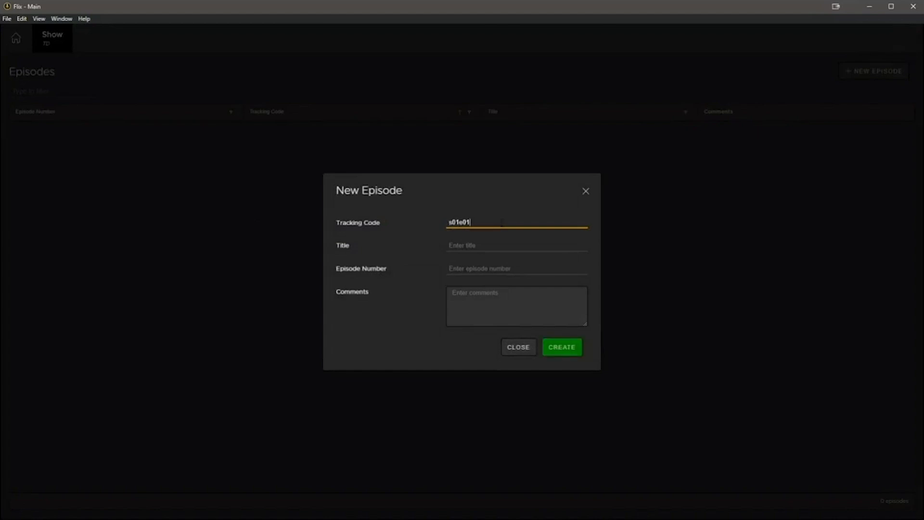
{"action": "key", "text": "Tab"}
{"action": "type", "text": "The "}
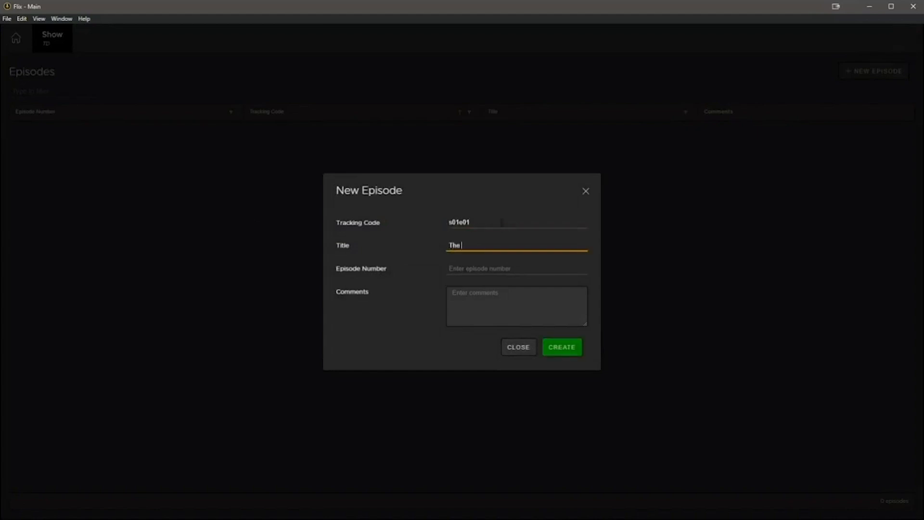
{"action": "type", "text": "New School"}
{"action": "left_click", "coordinate": [521, 264]}
{"action": "type", "text": "01"}
{"action": "left_click", "coordinate": [558, 348]}
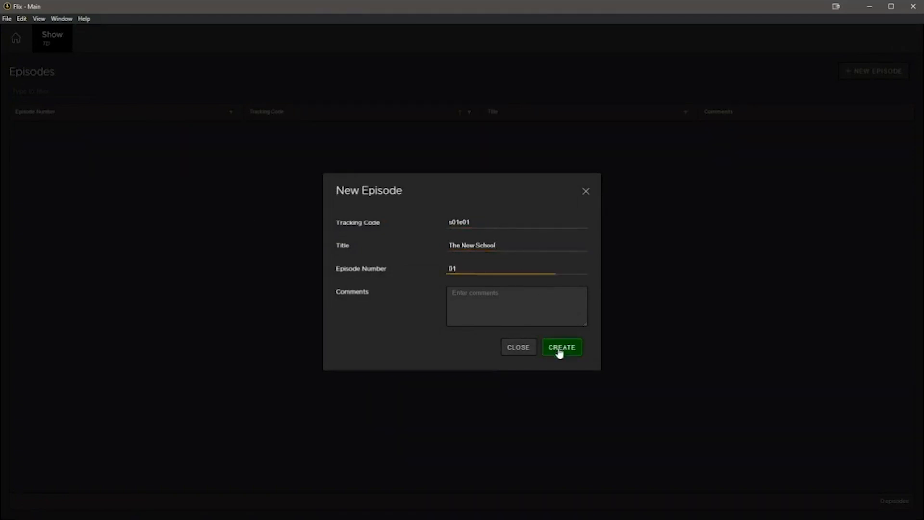
Create five more episodes with tracking codes s01s02, s01s03, s01s04, s01s05 and s01s06, and finish adding episodes
{"action": "type", "text": "s01s02"}
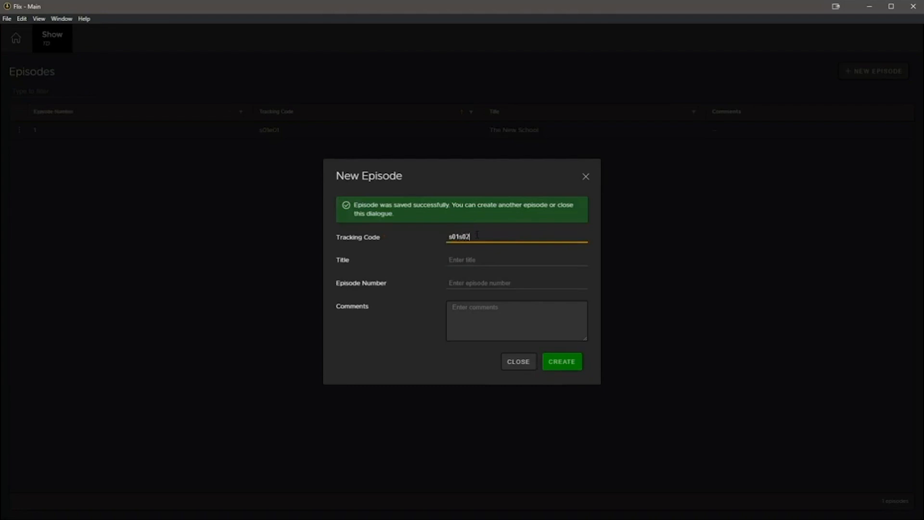
{"action": "double_click", "coordinate": [515, 219]}
{"action": "left_click", "coordinate": [515, 219]}
{"action": "key", "text": "Return"}
{"action": "type", "text": "s01s03"}
{"action": "key", "text": "Return"}
{"action": "type", "text": "s01s04"}
{"action": "key", "text": "Return"}
{"action": "type", "text": "s01s05"}
{"action": "key", "text": "Return"}
{"action": "type", "text": "s01s02"}
{"action": "key", "text": "Return"}
{"action": "left_click", "coordinate": [506, 237]}
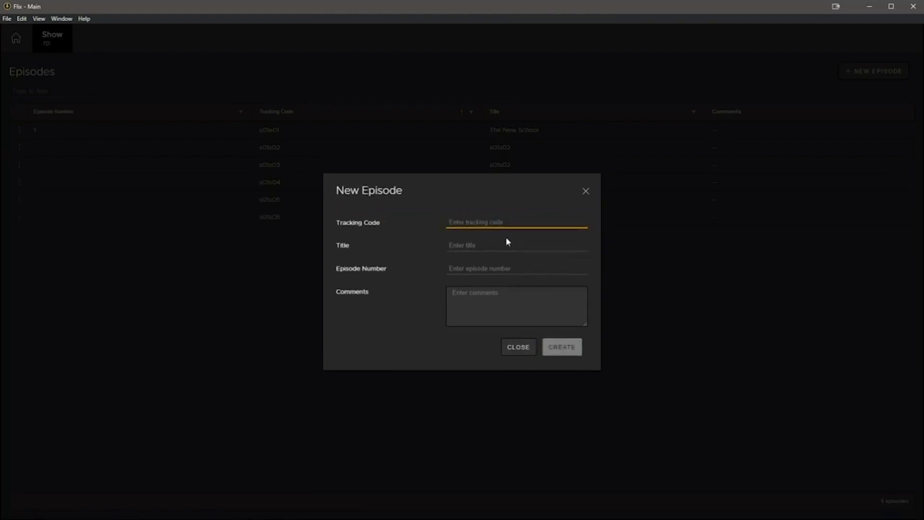
{"action": "left_click", "coordinate": [506, 348]}
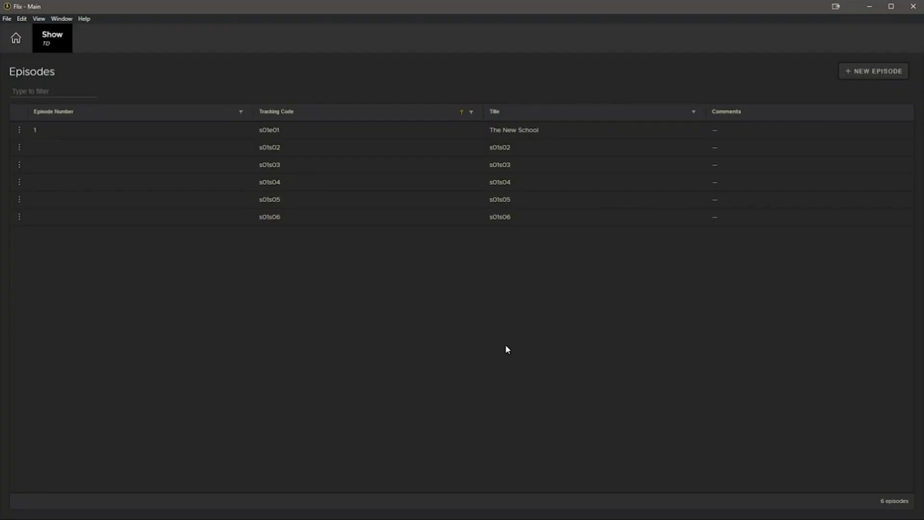
Open episode s01e01 and create sequence 0010_PTI titled Parent Teacher Interviews in act 1
{"action": "double_click", "coordinate": [332, 129]}
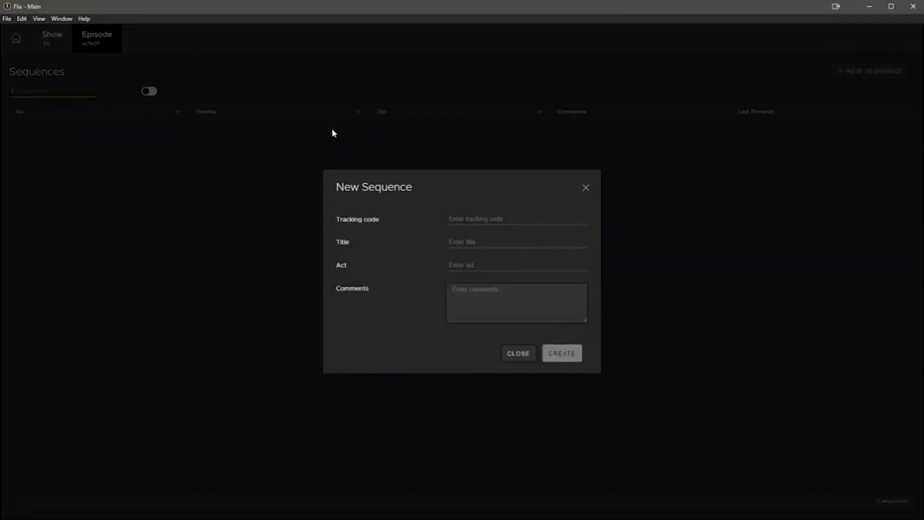
{"action": "left_click", "coordinate": [513, 218]}
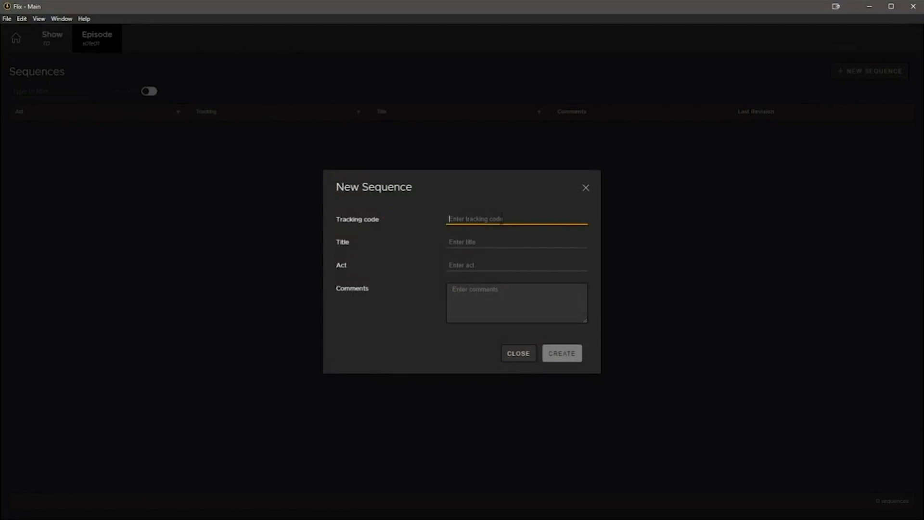
{"action": "type", "text": "0010_"}
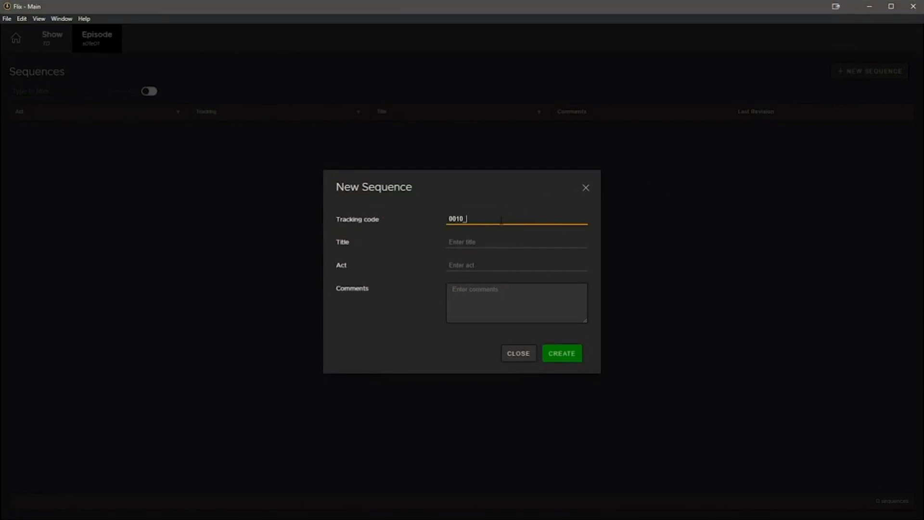
{"action": "type", "text": "PTI"}
{"action": "left_click", "coordinate": [496, 245]}
{"action": "type", "text": "T"}
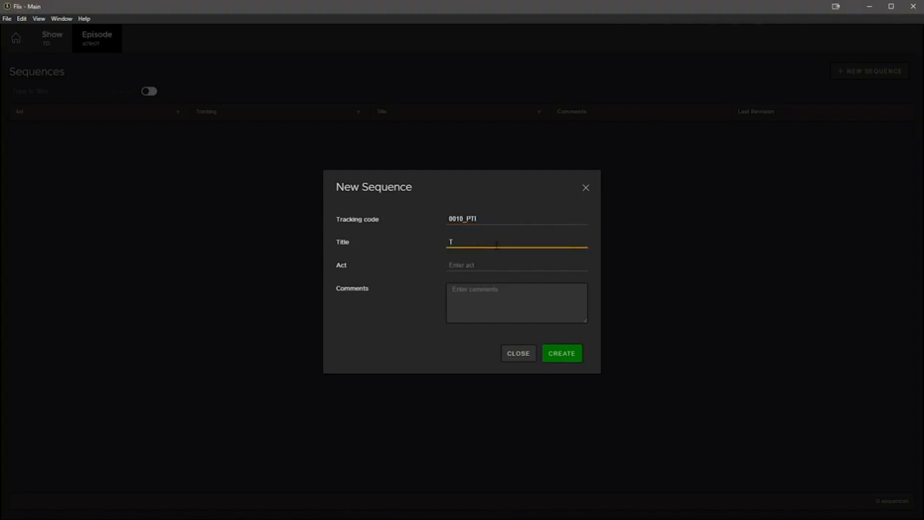
{"action": "type", "text": "Parent Teacher Interviews"}
{"action": "left_click", "coordinate": [499, 264]}
{"action": "type", "text": "1"}
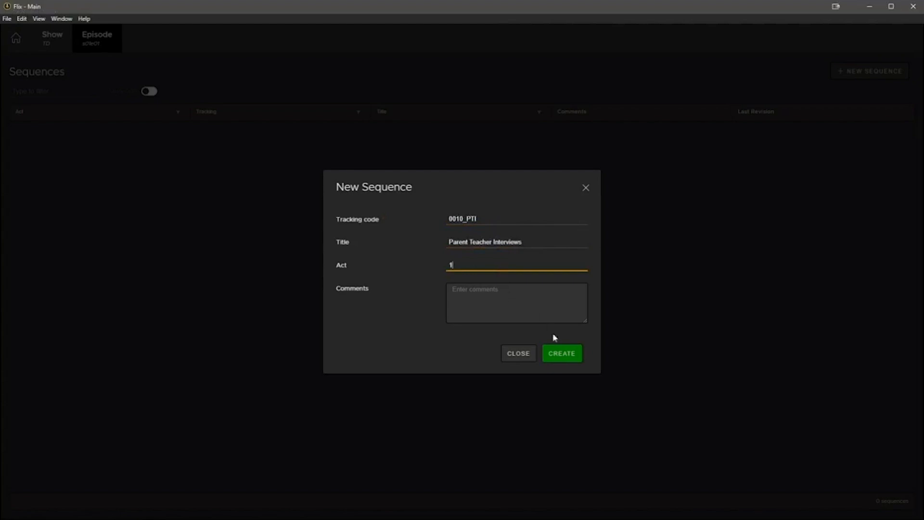
{"action": "left_click", "coordinate": [562, 358]}
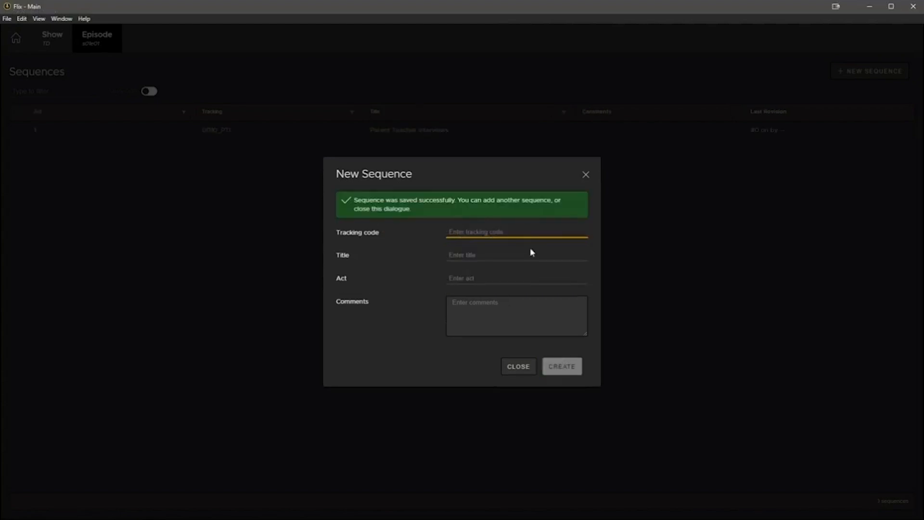
Create six more sequences with tracking codes 0020, 0030, 0040, 0050, 0060 and 0070, and finish adding sequences
{"action": "type", "text": "0020"}
{"action": "key", "text": "Return"}
{"action": "type", "text": "0030"}
{"action": "key", "text": "Return"}
{"action": "type", "text": "0040"}
{"action": "key", "text": "Return"}
{"action": "type", "text": "0050"}
{"action": "key", "text": "Return"}
{"action": "type", "text": "0060"}
{"action": "key", "text": "Return"}
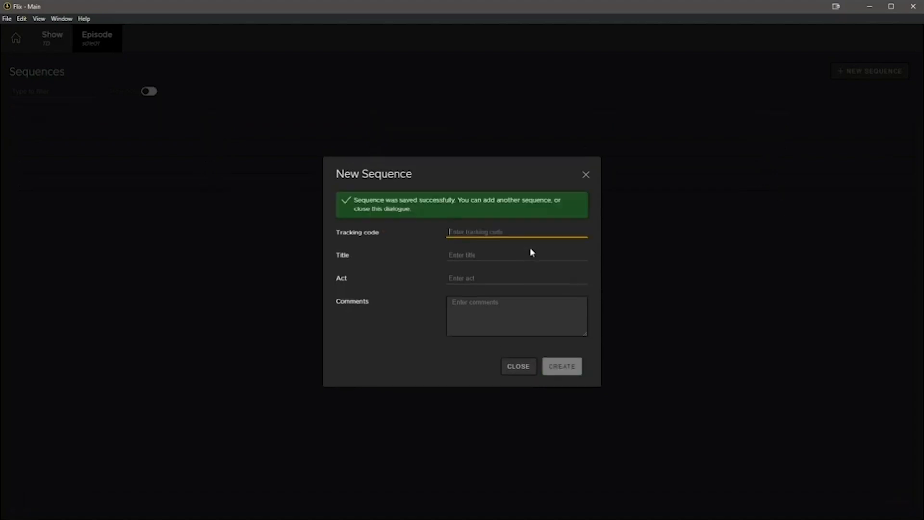
{"action": "type", "text": "0070"}
{"action": "key", "text": "Return"}
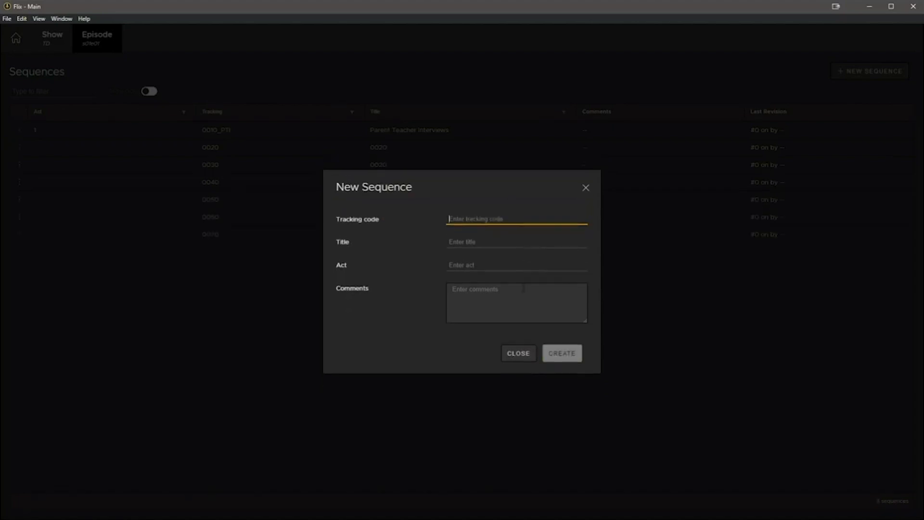
{"action": "left_click", "coordinate": [520, 353]}
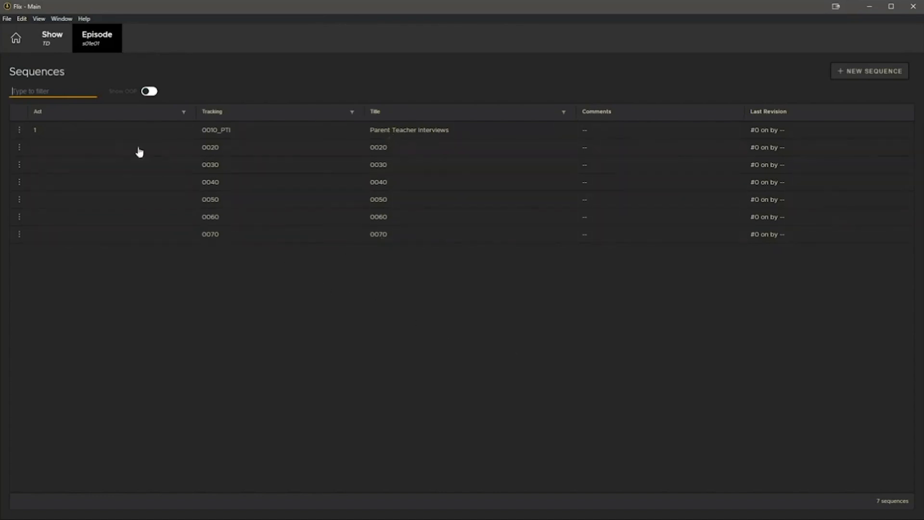
Open sequence 0020 of the episode for editing
{"action": "left_click", "coordinate": [20, 148]}
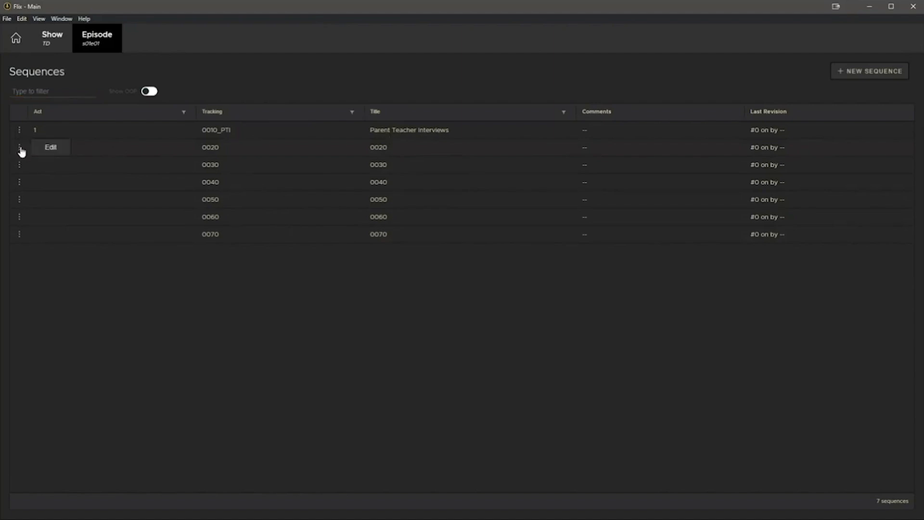
{"action": "left_click", "coordinate": [51, 147]}
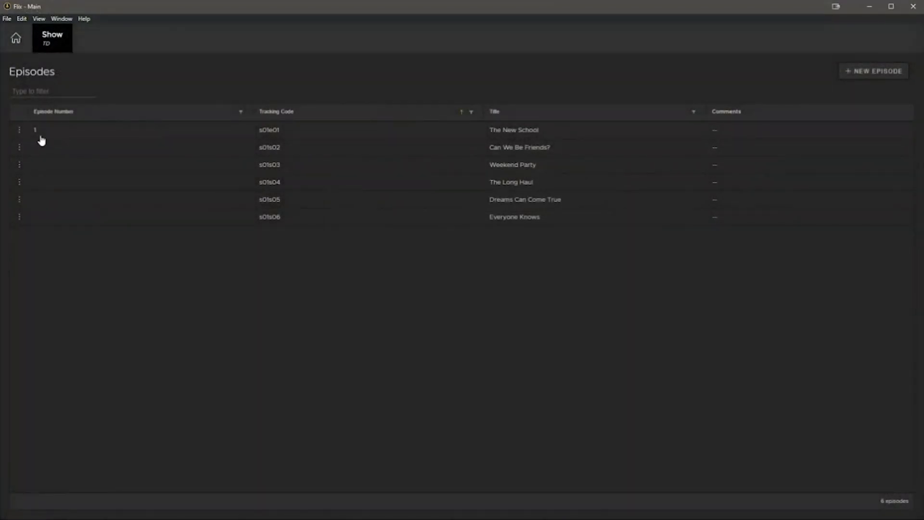
Return to the shows overview and open the group management settings in the Management Console
{"action": "left_click", "coordinate": [16, 38]}
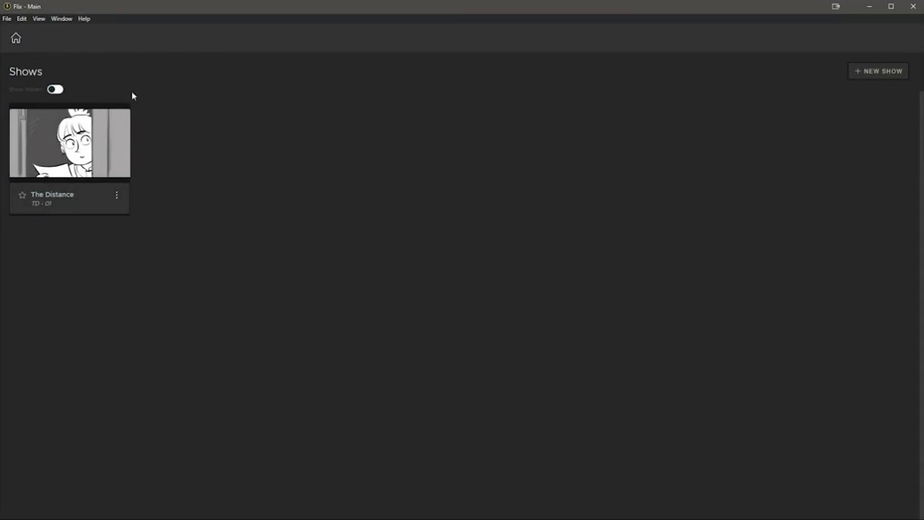
{"action": "left_click", "coordinate": [8, 19]}
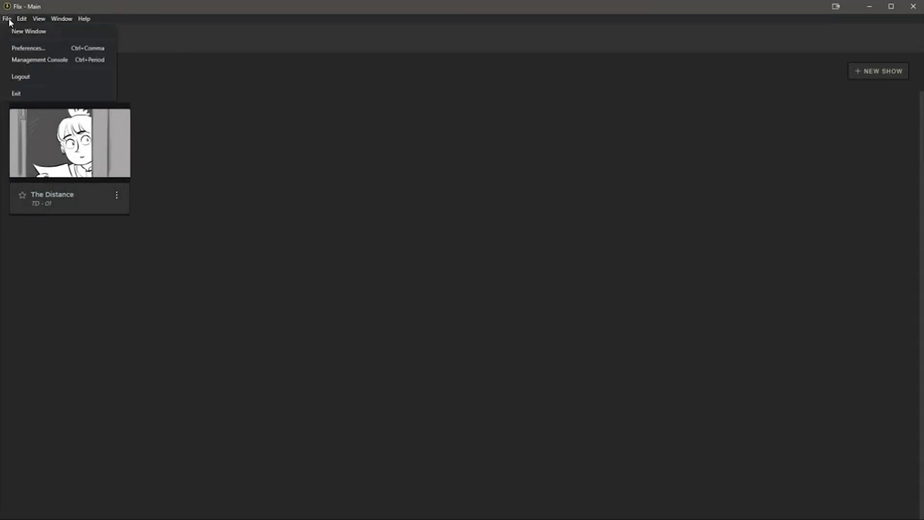
{"action": "left_click", "coordinate": [30, 61]}
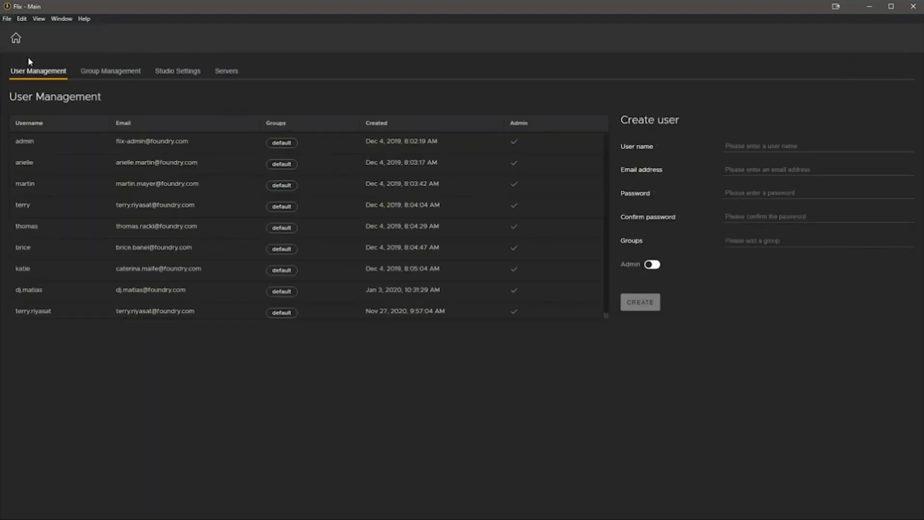
{"action": "left_click", "coordinate": [111, 73]}
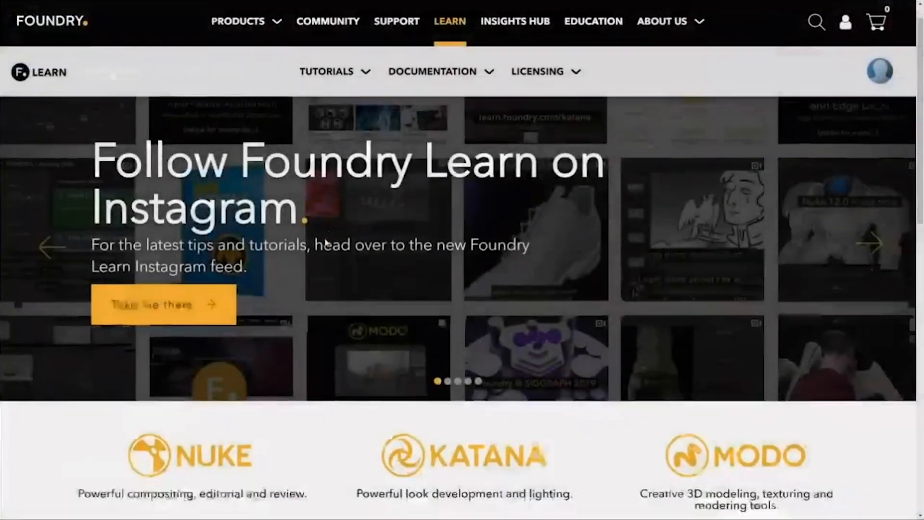
Find the Flix tutorials on the Foundry Learn website and open the course Collaborating on an Animatic Remotely
{"action": "scroll", "coordinate": [324, 244], "scroll_direction": "down", "scroll_amount": 7}
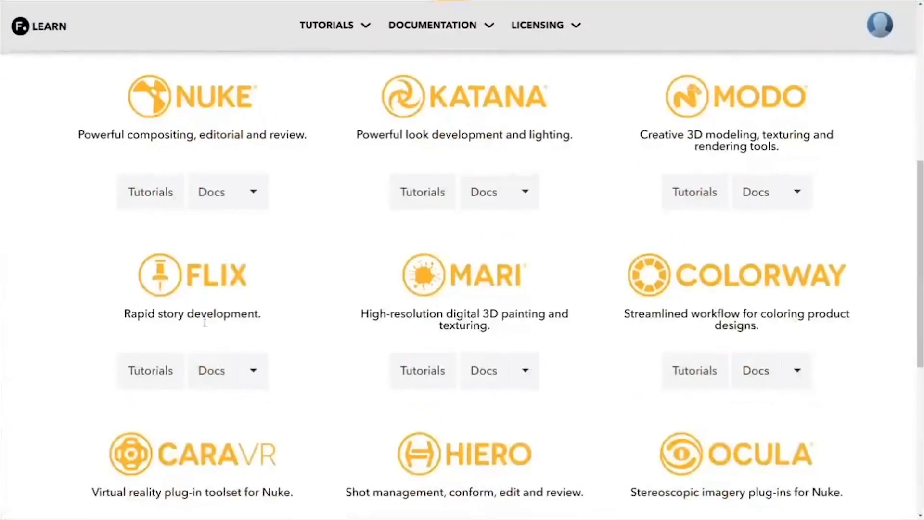
{"action": "left_click", "coordinate": [161, 369]}
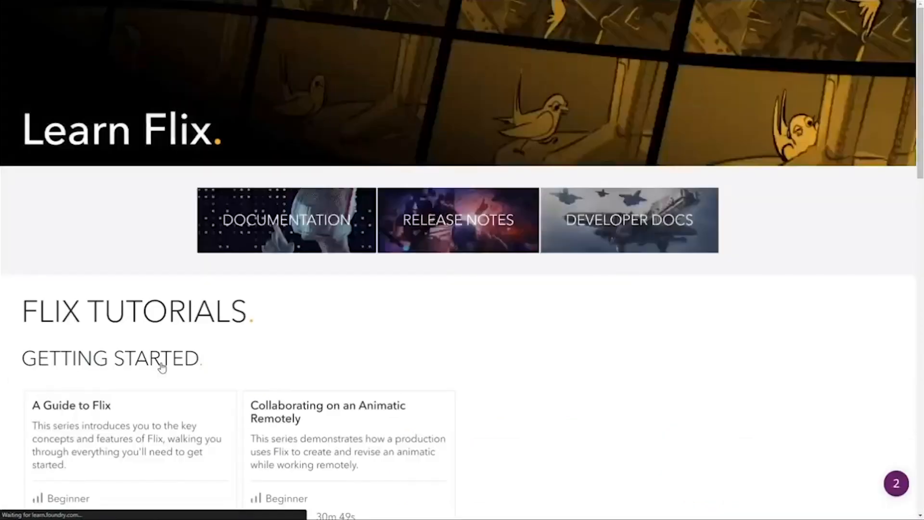
{"action": "scroll", "coordinate": [428, 318], "scroll_direction": "down", "scroll_amount": 2}
{"action": "scroll", "coordinate": [432, 316], "scroll_direction": "down", "scroll_amount": 2}
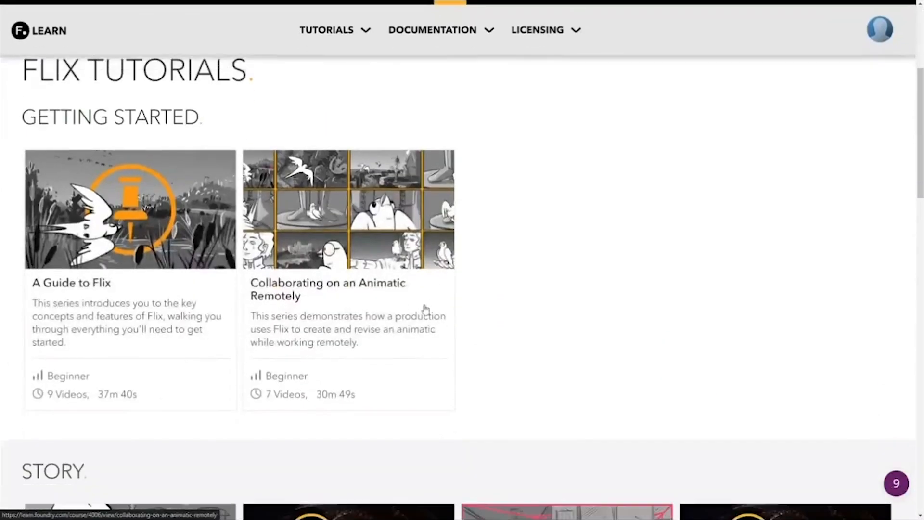
{"action": "left_click", "coordinate": [365, 263]}
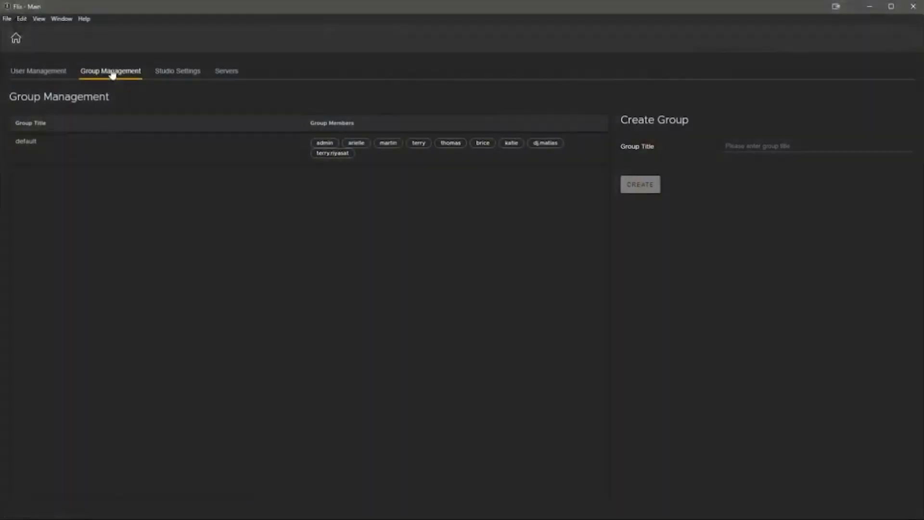
Open the general third-party app options in the studio settings and set the sketching tool to Storyboard Pro
{"action": "left_click", "coordinate": [180, 74]}
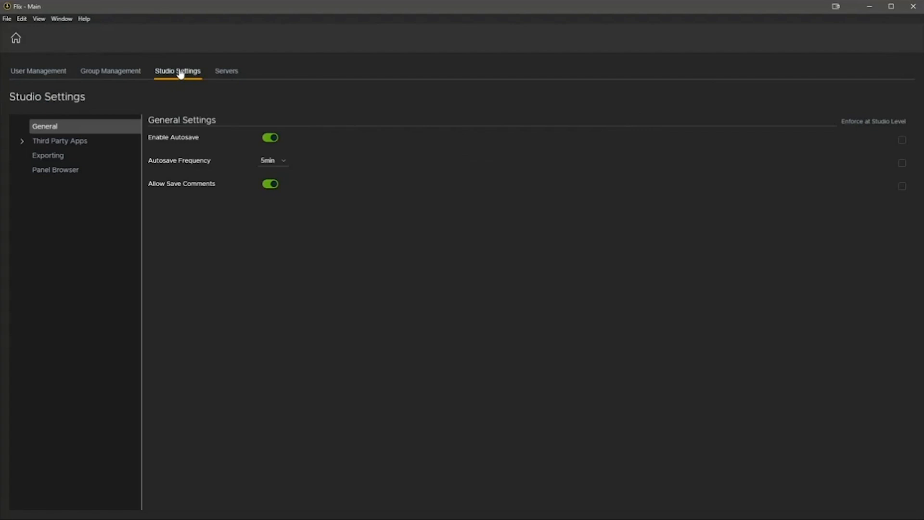
{"action": "mouse_move", "coordinate": [884, 125]}
{"action": "left_click", "coordinate": [63, 142]}
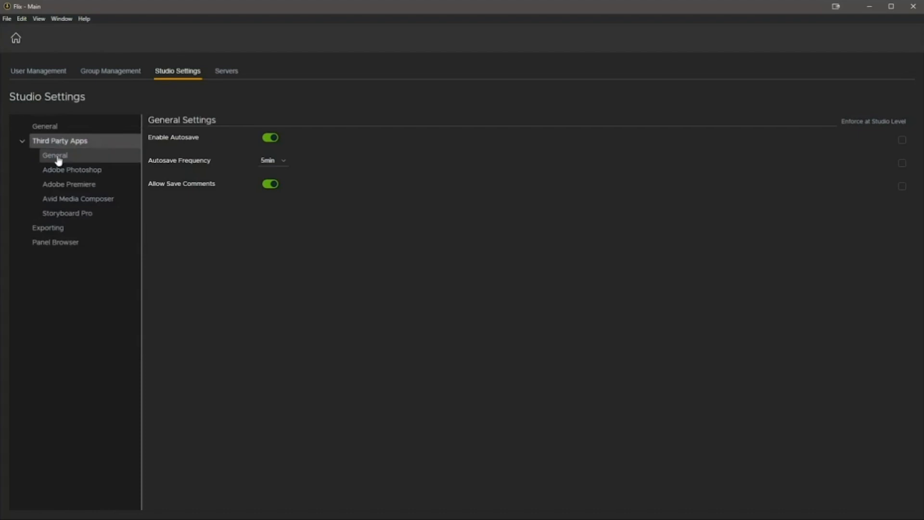
{"action": "left_click", "coordinate": [77, 157]}
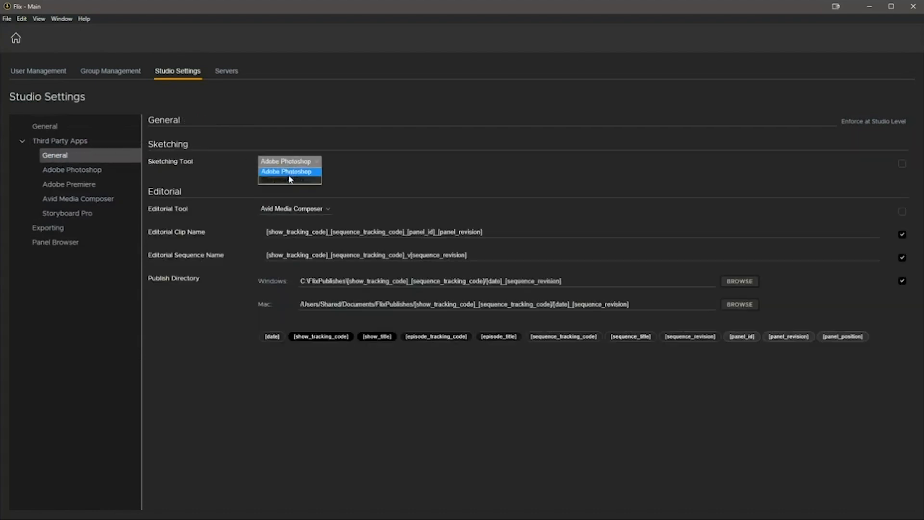
{"action": "left_click", "coordinate": [289, 179]}
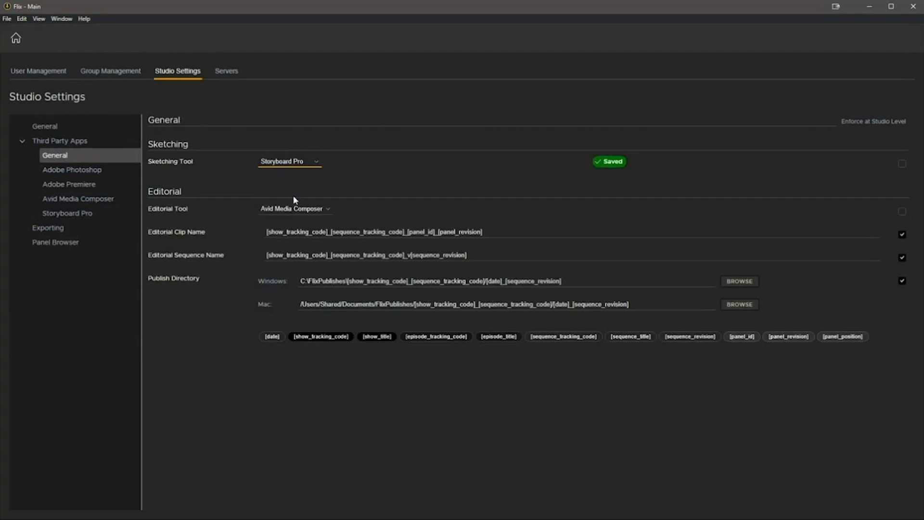
Set the editorial tool to Adobe Premiere and enforce both the editorial and the sketching tool at studio level
{"action": "left_click", "coordinate": [295, 209]}
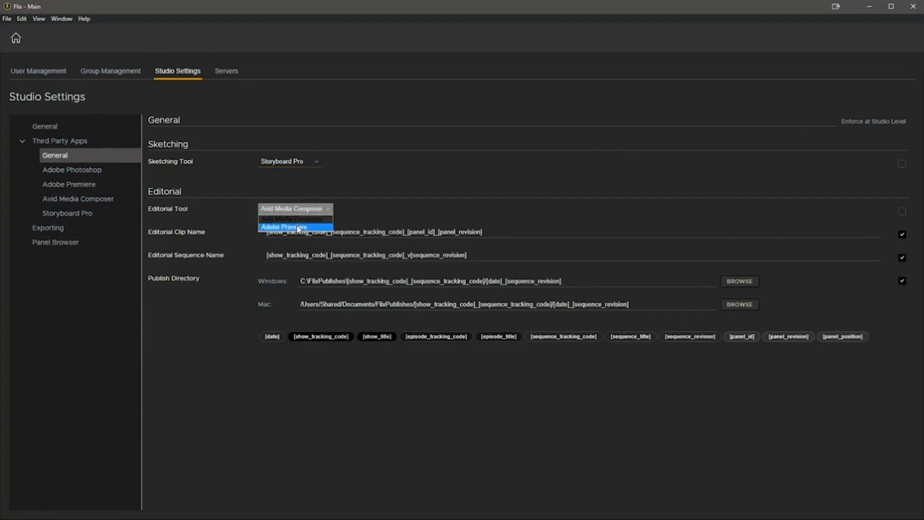
{"action": "left_click", "coordinate": [298, 227]}
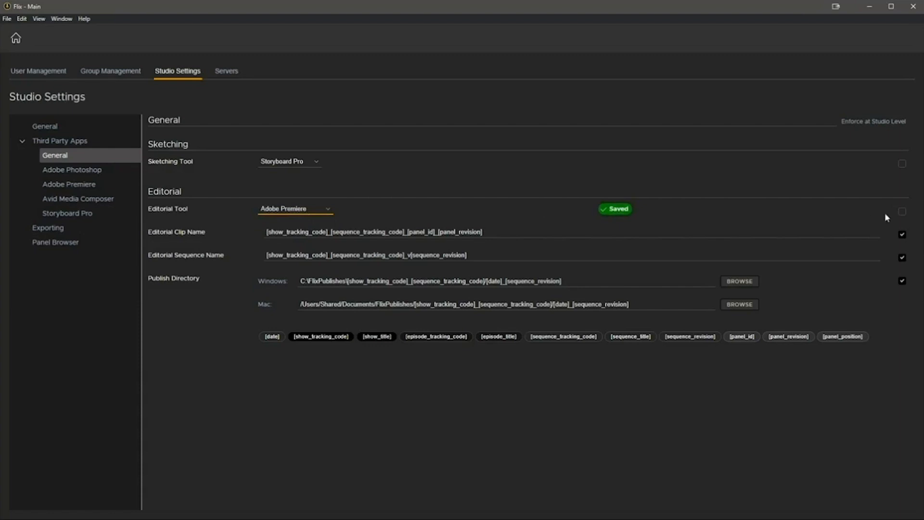
{"action": "left_click", "coordinate": [903, 213]}
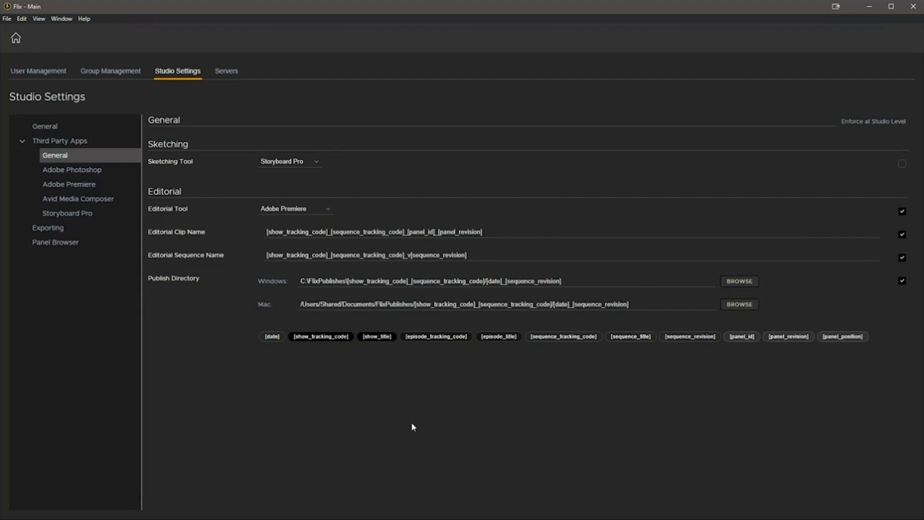
{"action": "left_click", "coordinate": [902, 163]}
Try appending the [sequence_revision] token to the editorial clip name, and remove it again
{"action": "left_click", "coordinate": [519, 234]}
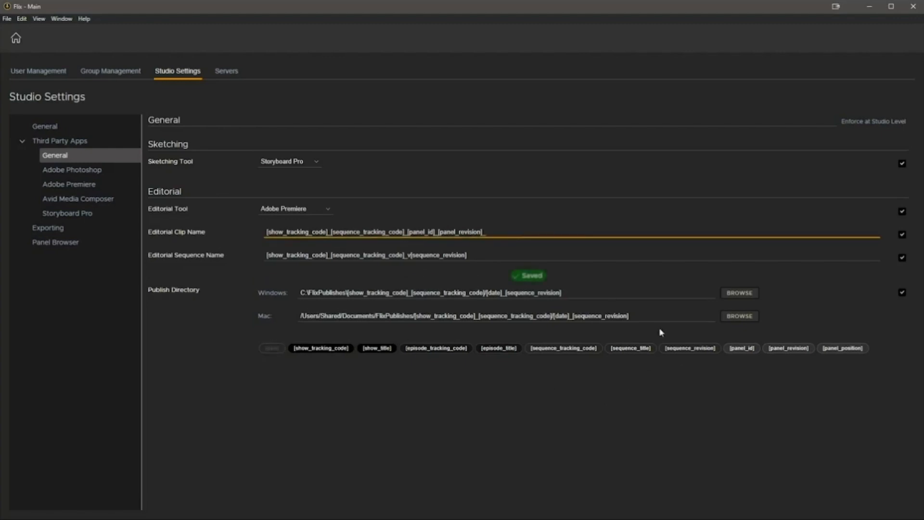
{"action": "left_click", "coordinate": [681, 351]}
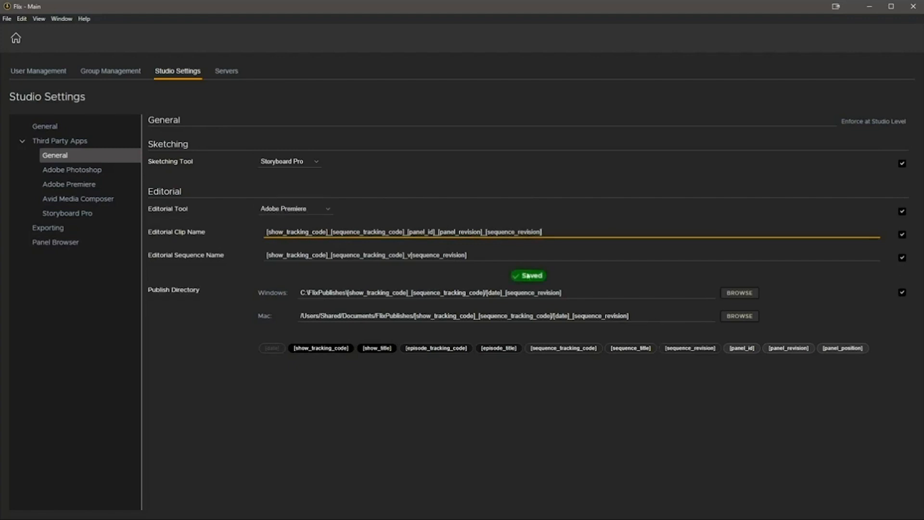
{"action": "left_click_drag", "start_coordinate": [542, 232], "coordinate": [481, 232]}
{"action": "key", "text": "BackSpace"}
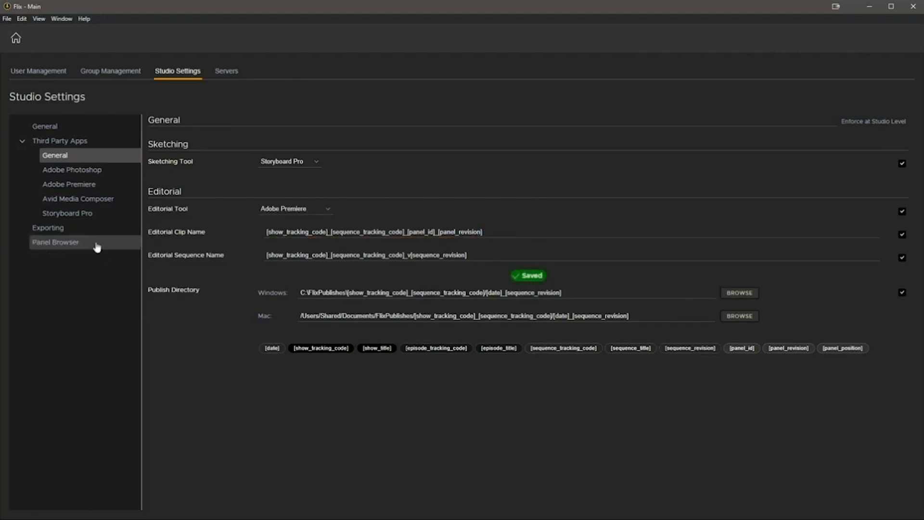
Enforce the Adobe Premiere marker type and Highlight New Panels options at studio level, and set the marker type to Timeline
{"action": "left_click", "coordinate": [81, 187]}
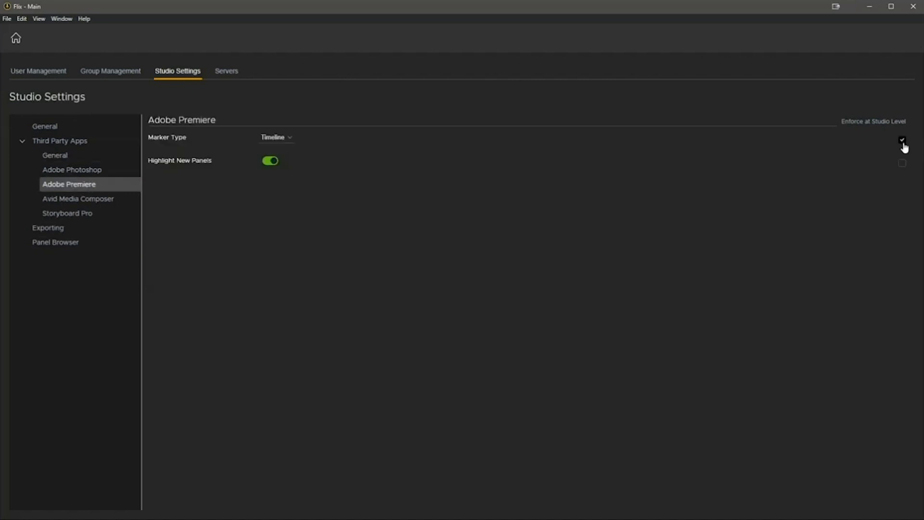
{"action": "left_click", "coordinate": [902, 164]}
{"action": "left_click", "coordinate": [278, 139]}
{"action": "left_click", "coordinate": [280, 157]}
{"action": "left_click", "coordinate": [280, 139]}
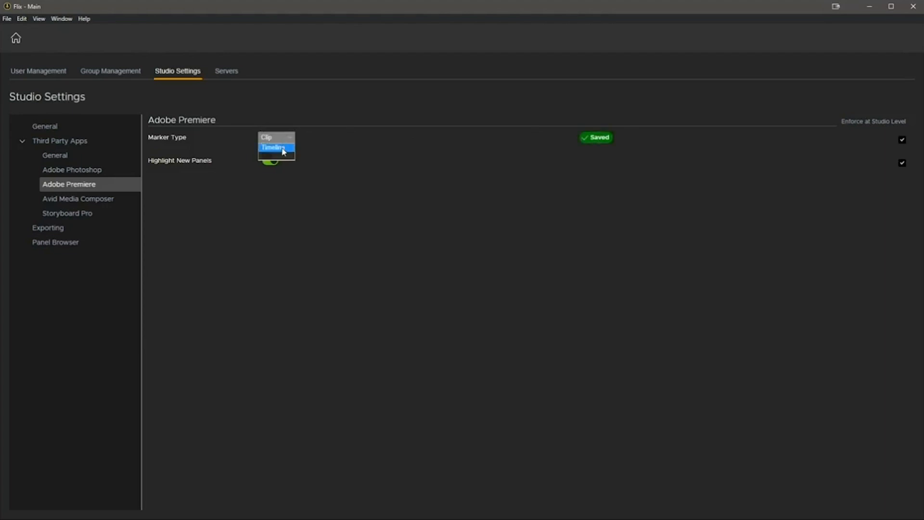
{"action": "left_click", "coordinate": [282, 149]}
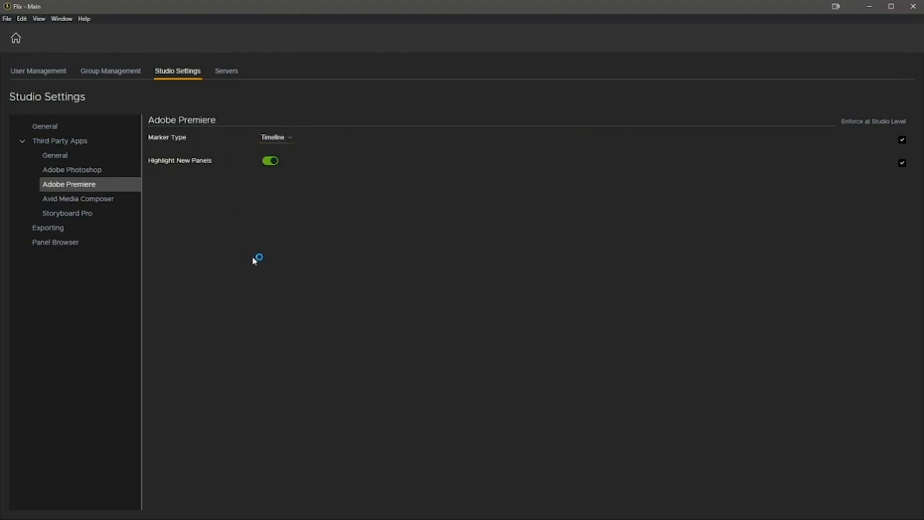
Review the exporting settings and the Storyboard Pro executable paths in the studio settings
{"action": "left_click", "coordinate": [53, 229]}
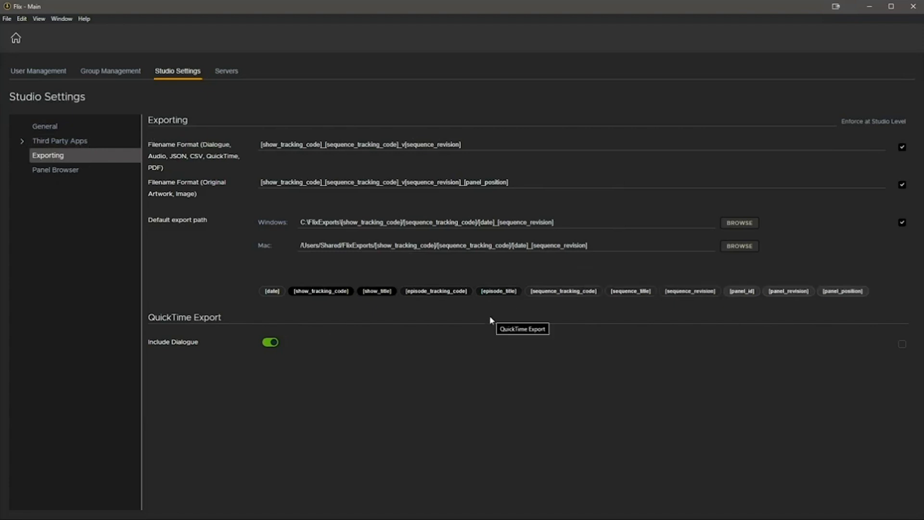
{"action": "left_click", "coordinate": [67, 144]}
{"action": "left_click", "coordinate": [70, 213]}
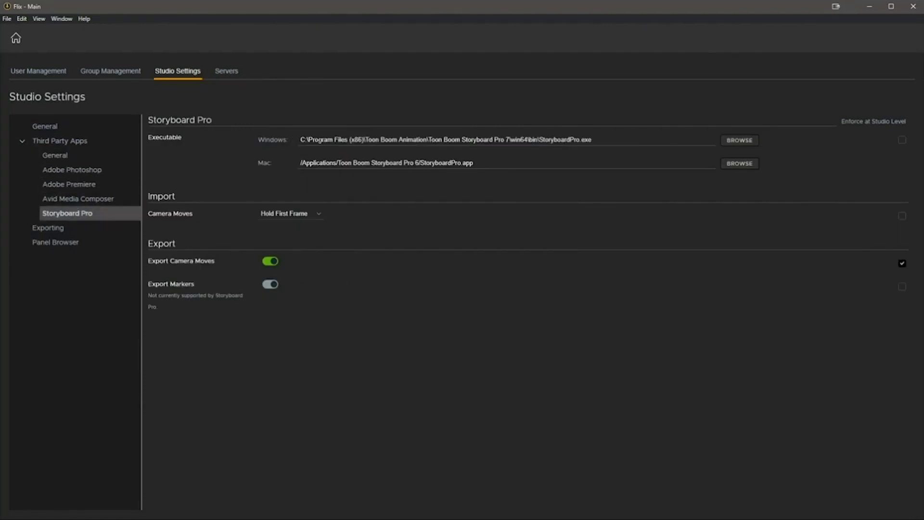
{"action": "left_click_drag", "start_coordinate": [299, 140], "coordinate": [594, 141]}
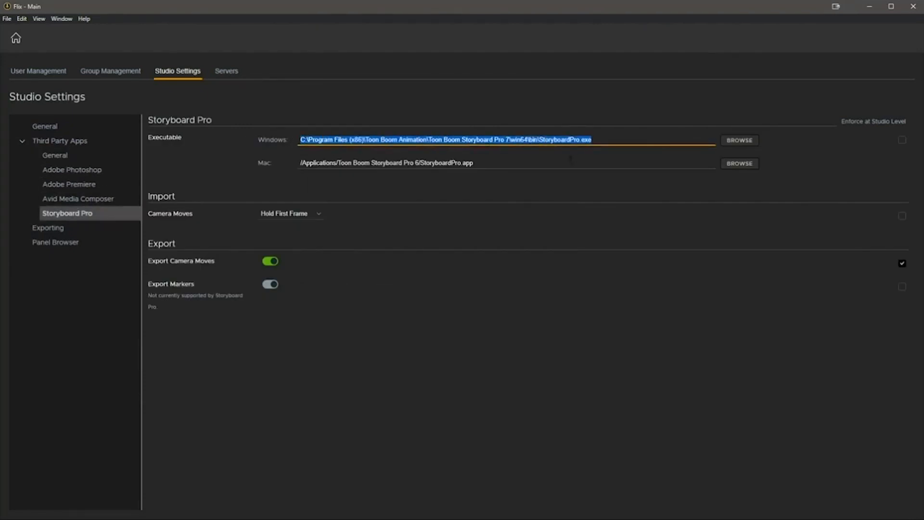
{"action": "key", "text": "Tab"}
{"action": "left_click", "coordinate": [439, 356]}
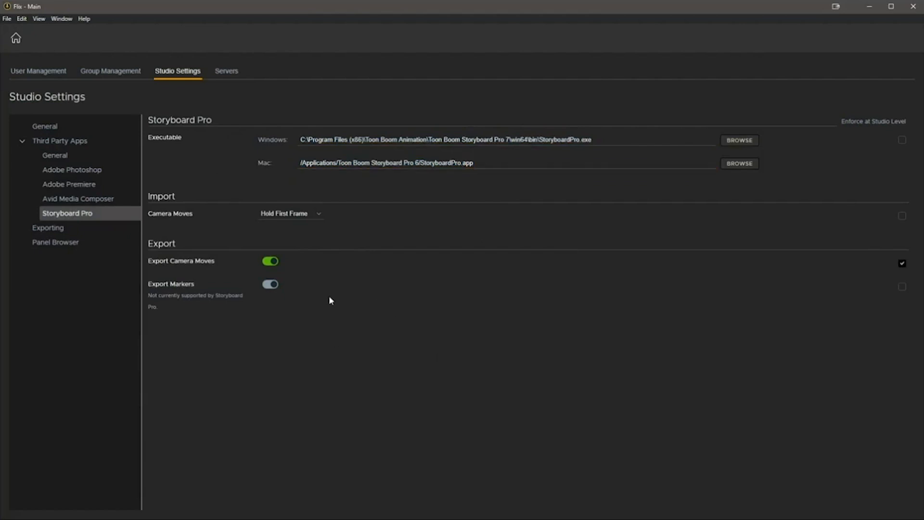
Set the Storyboard Pro import option for camera moves to Hold First Frame and enforce it at studio level
{"action": "left_click", "coordinate": [316, 216]}
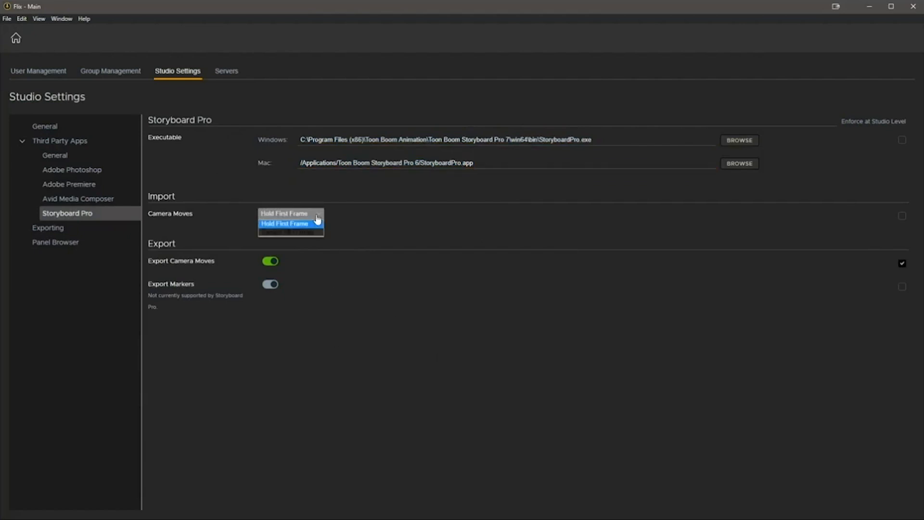
{"action": "left_click", "coordinate": [310, 232]}
{"action": "left_click", "coordinate": [311, 214]}
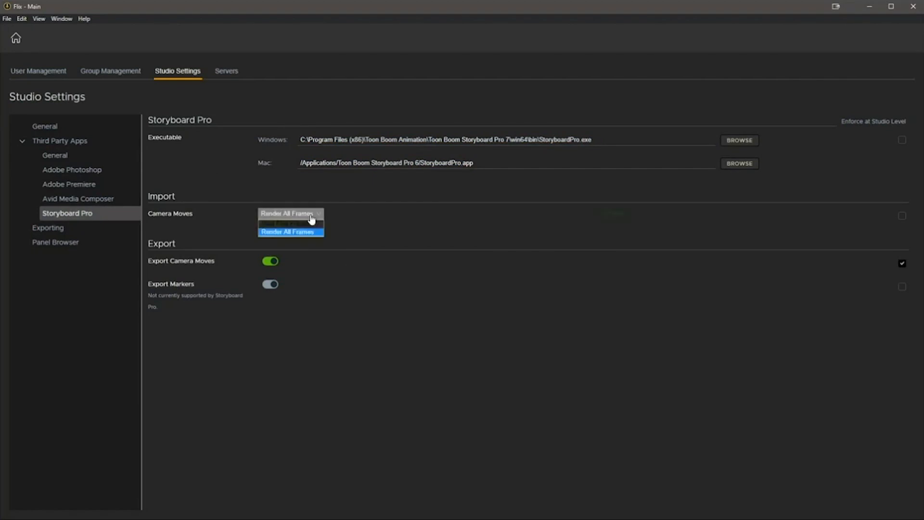
{"action": "left_click", "coordinate": [308, 224]}
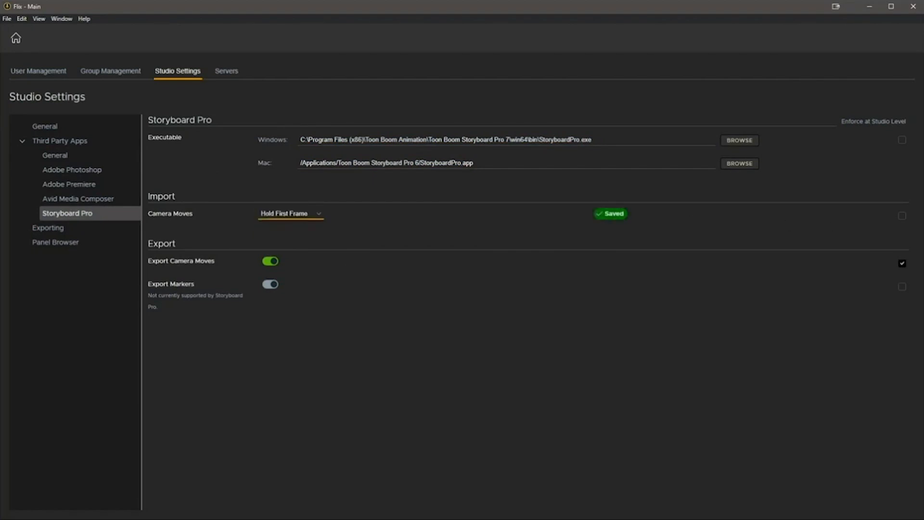
{"action": "left_click", "coordinate": [903, 217]}
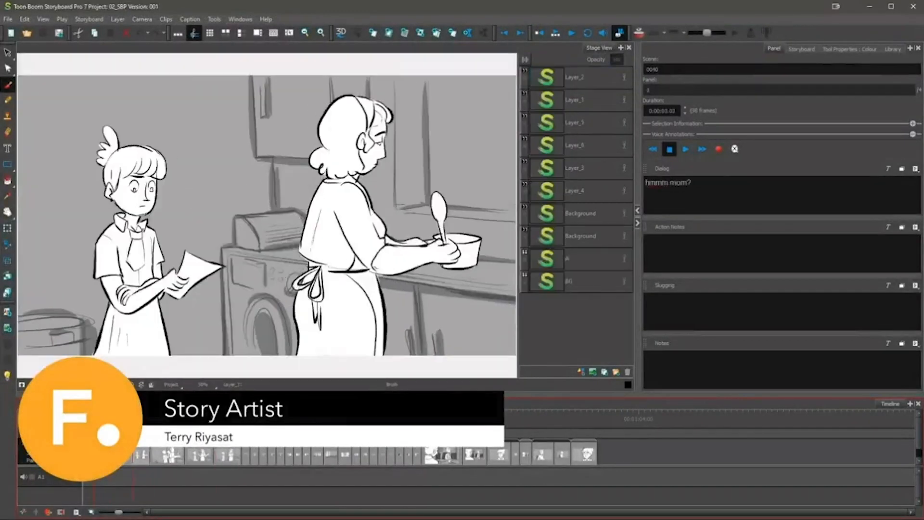
Switch to Storyboard Pro and scrub through the storyboard panels on the timeline
{"action": "left_click_drag", "start_coordinate": [133, 408], "coordinate": [342, 409]}
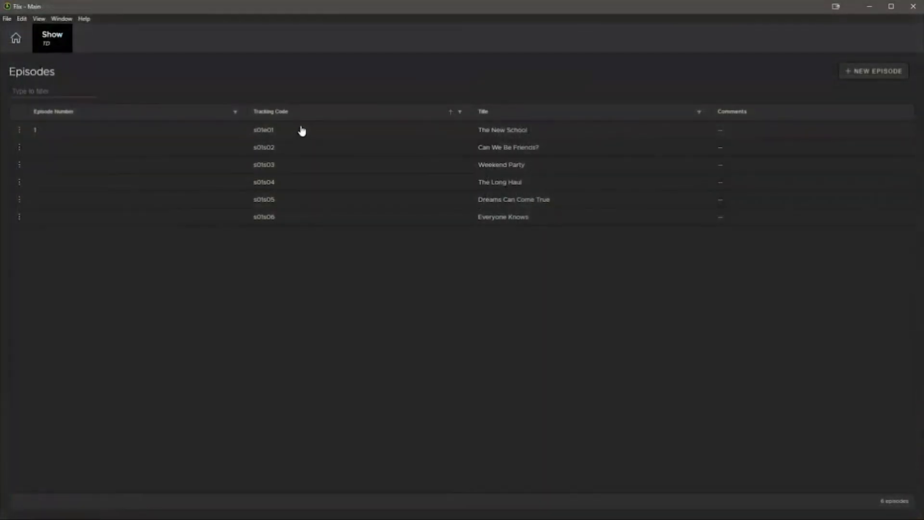
In Flix, open sequence 0010_PTI of episode s01e01 and start a Storyboard Pro import for it
{"action": "left_click", "coordinate": [484, 131]}
{"action": "left_click", "coordinate": [484, 132]}
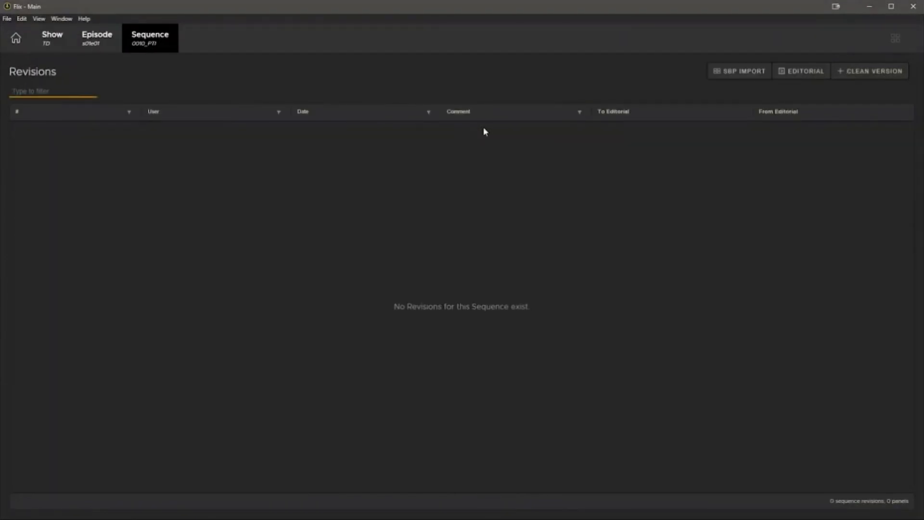
{"action": "left_click", "coordinate": [749, 72]}
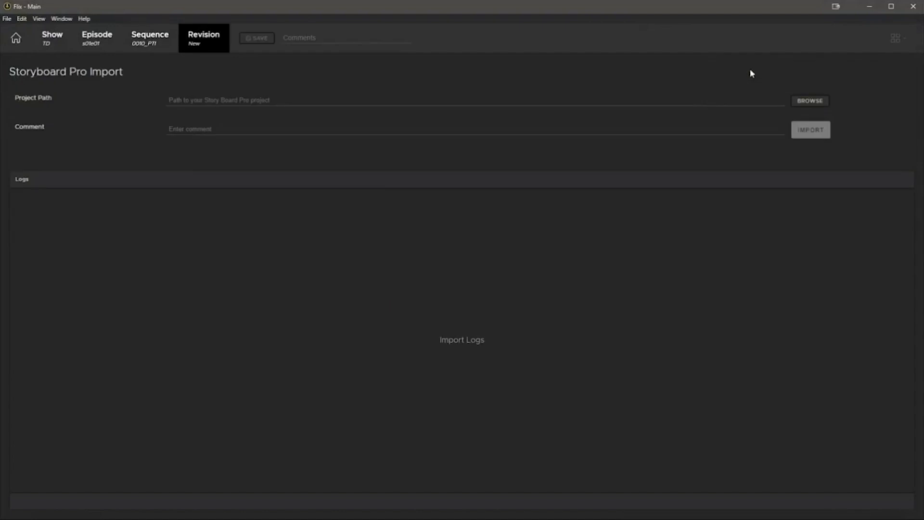
Import the Storyboard Pro project 001.sboard from the 02_SBP folder with the comment First Import from SBP
{"action": "left_click", "coordinate": [812, 102]}
{"action": "double_click", "coordinate": [118, 146]}
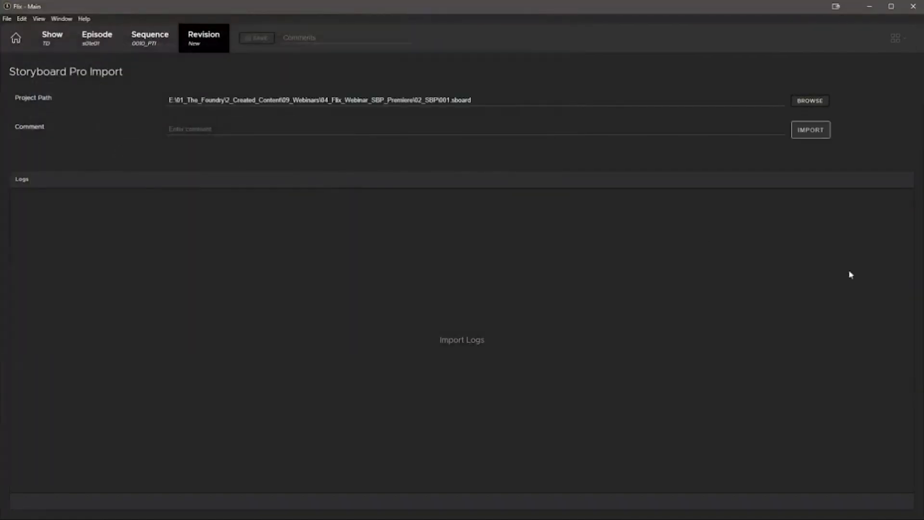
{"action": "left_click", "coordinate": [303, 133]}
{"action": "type", "text": "First Import "}
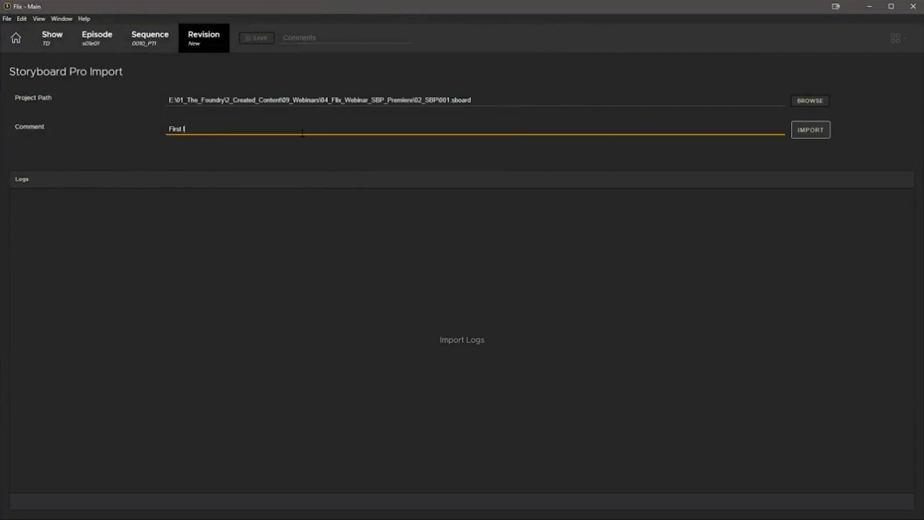
{"action": "type", "text": "from SBP"}
{"action": "left_click", "coordinate": [816, 129]}
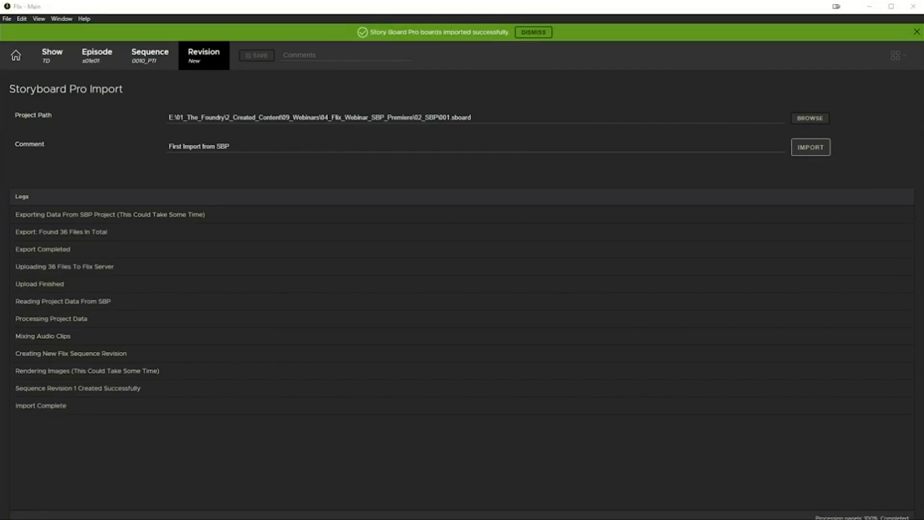
Open revision 1 of sequence 0010_PTI and play back its panels with dialogue, starting from panel 2
{"action": "left_click", "coordinate": [144, 60]}
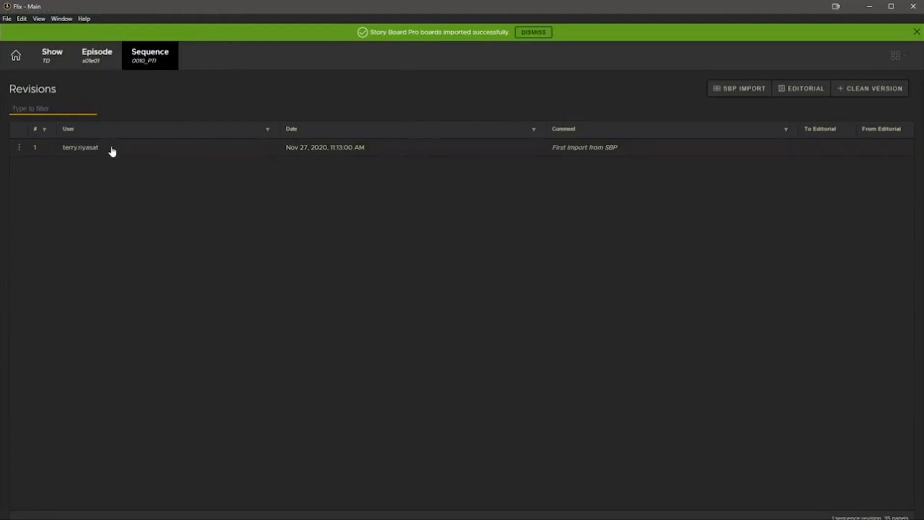
{"action": "left_click", "coordinate": [113, 152]}
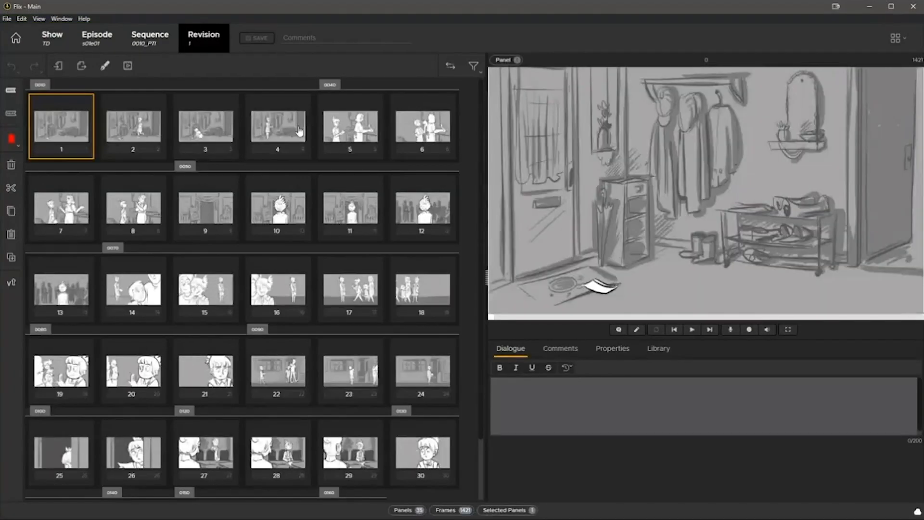
{"action": "left_click", "coordinate": [153, 136]}
{"action": "key", "text": "space"}
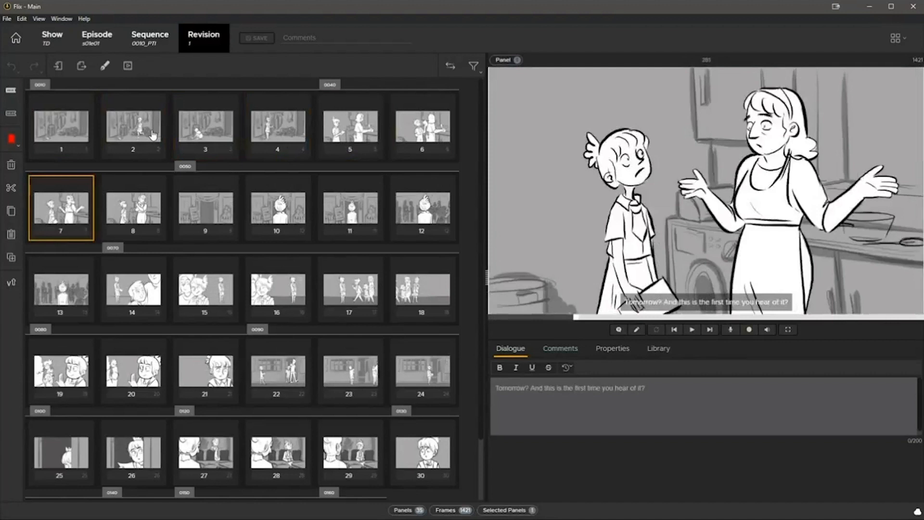
{"action": "key", "text": "Right"}
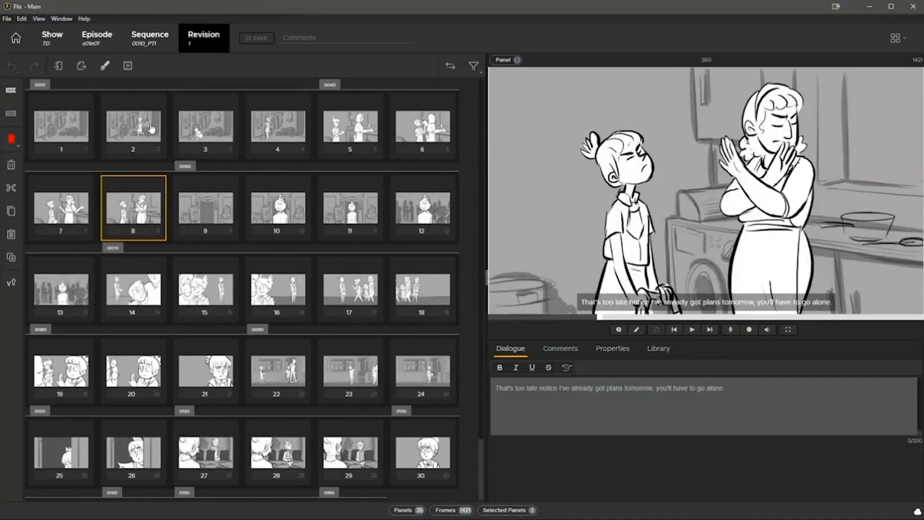
Step through panels 9 and 10 of revision 1, and play the sequence back from panel 1
{"action": "key", "text": "Right"}
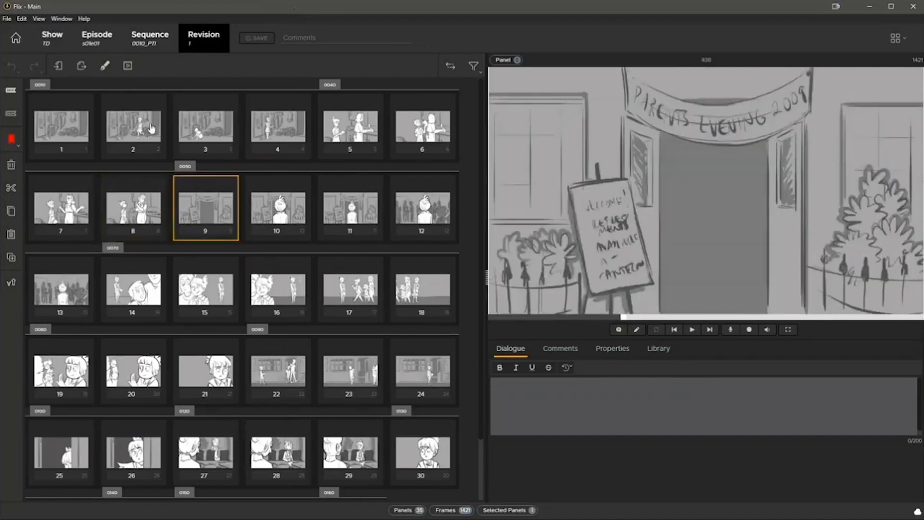
{"action": "key", "text": "Right"}
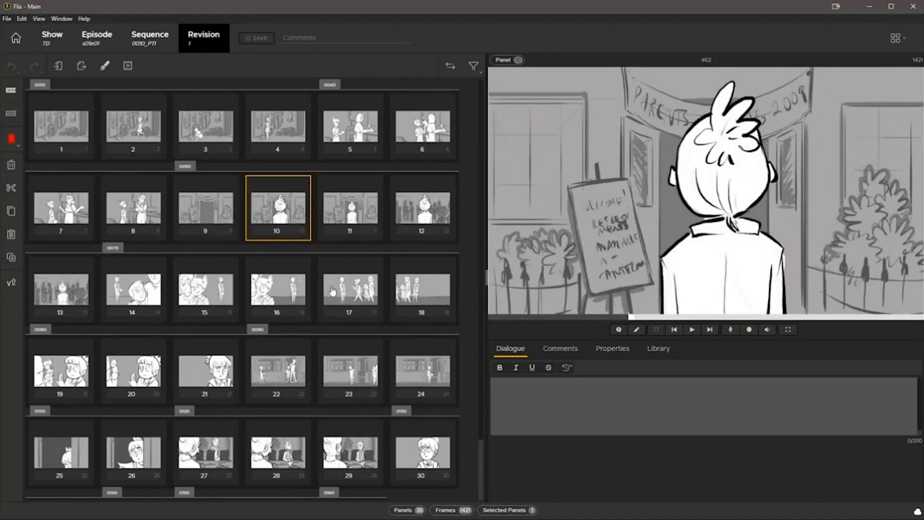
{"action": "scroll", "coordinate": [332, 290], "scroll_direction": "down", "scroll_amount": 3}
{"action": "scroll", "coordinate": [332, 290], "scroll_direction": "up", "scroll_amount": 3}
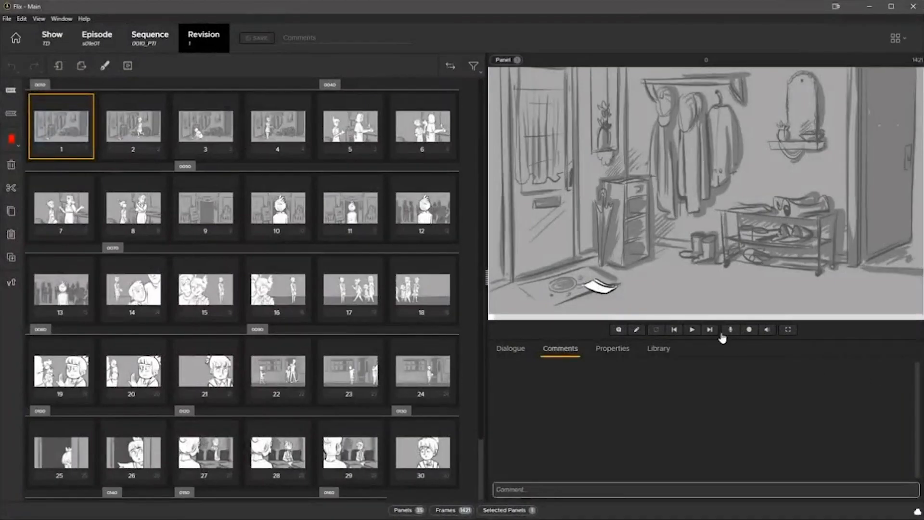
{"action": "left_click", "coordinate": [691, 330]}
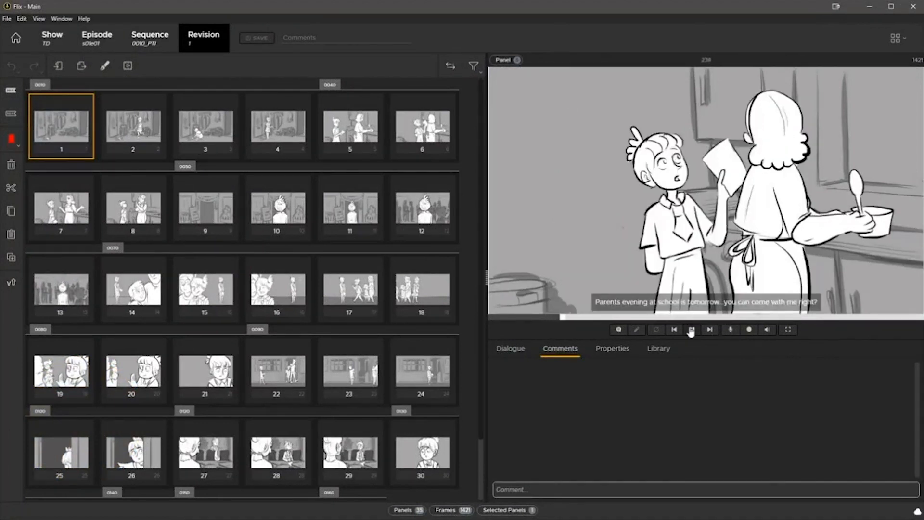
{"action": "left_click", "coordinate": [691, 331]}
Compare the opening panels and comment on panel 1: "additional board here to slow down the pacing of the first bit"
{"action": "left_click", "coordinate": [59, 144]}
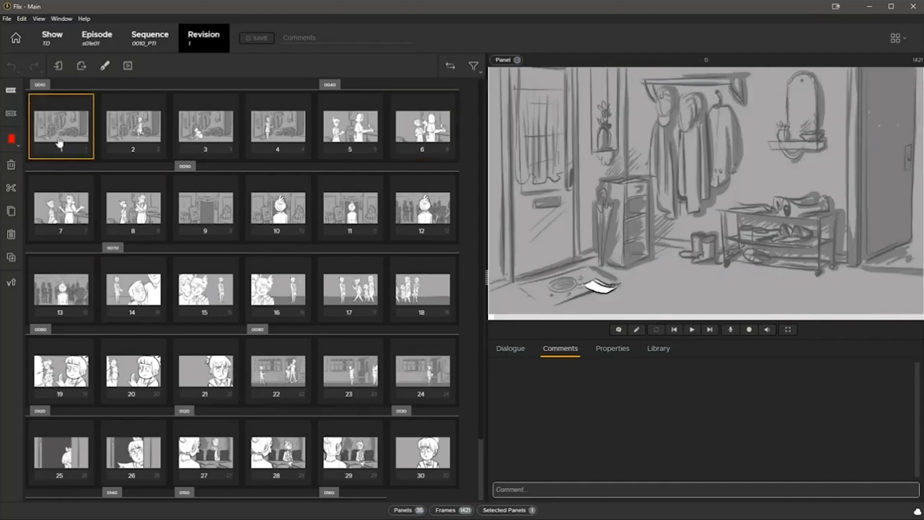
{"action": "key", "text": "Right"}
{"action": "key", "text": "Right"}
{"action": "key", "text": "Left"}
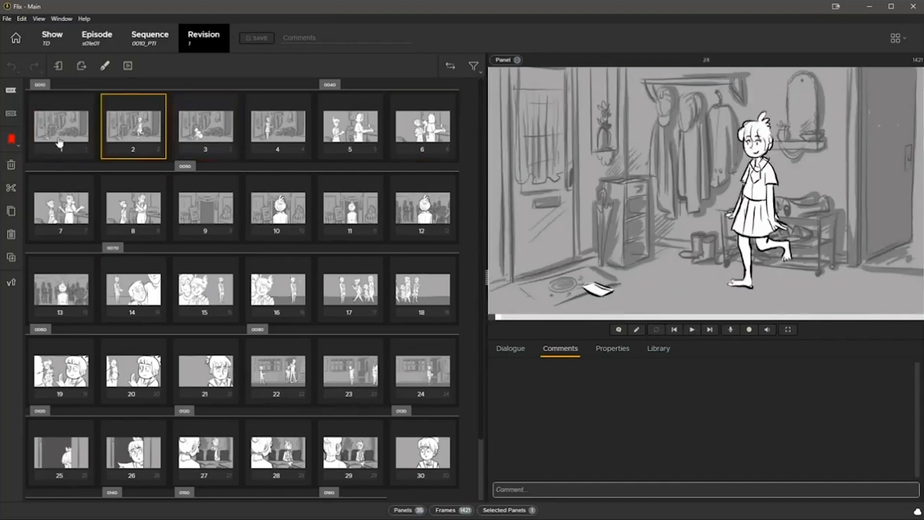
{"action": "key", "text": "Left"}
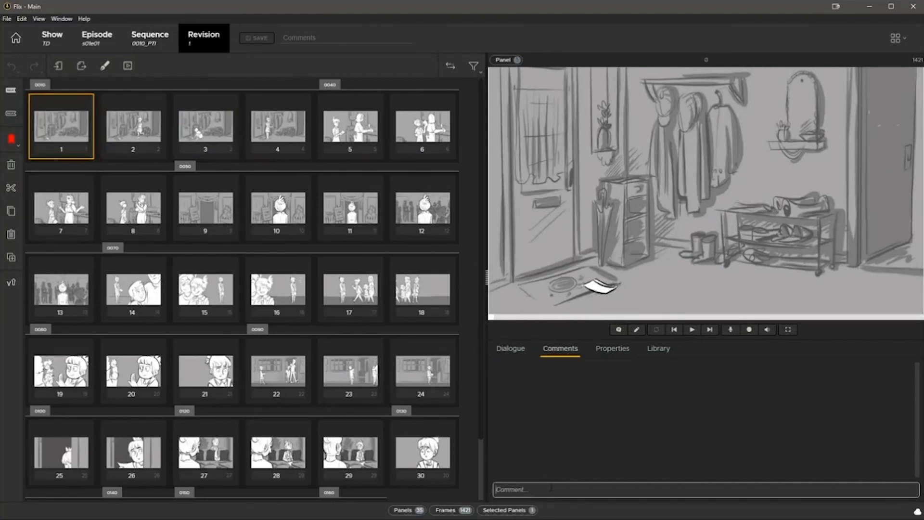
{"action": "type", "text": "additional board here to slow down the pacing of the first bit"}
{"action": "key", "text": "Return"}
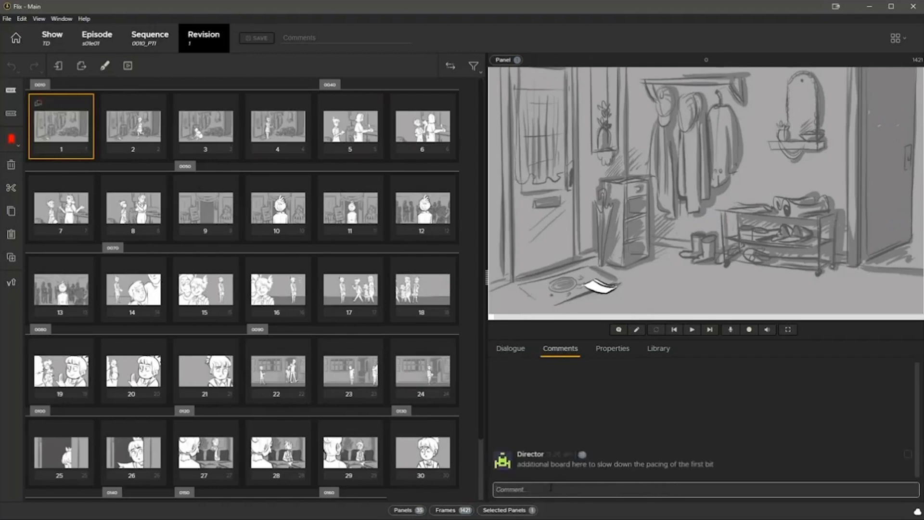
Comment on panel 4 to zoom in on the mail, add an over the shoulder shot revealing the letter's content, and show Vik's worried face
{"action": "left_click", "coordinate": [288, 138]}
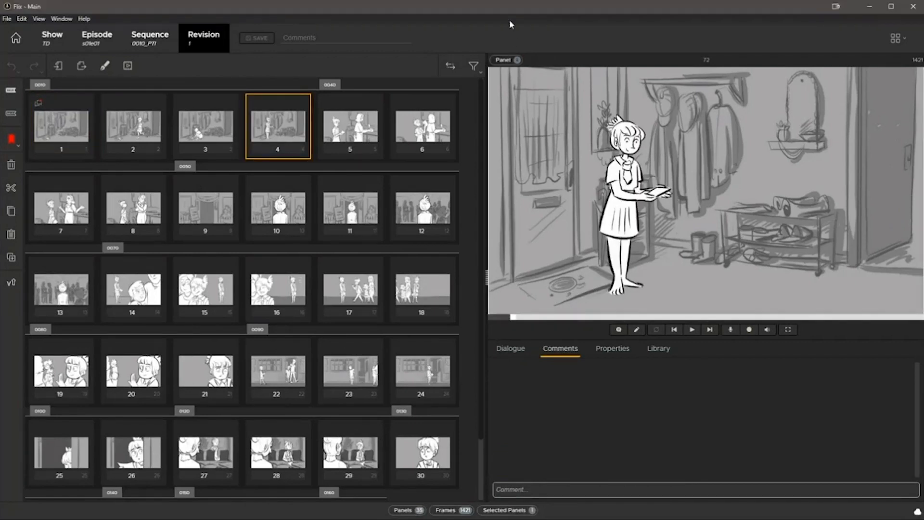
{"action": "left_click", "coordinate": [577, 489]}
{"action": "type", "text": "zoom in on the mail and then have an over the shoulder shot so we can see what the letter is about. Also show Vik's worried face."}
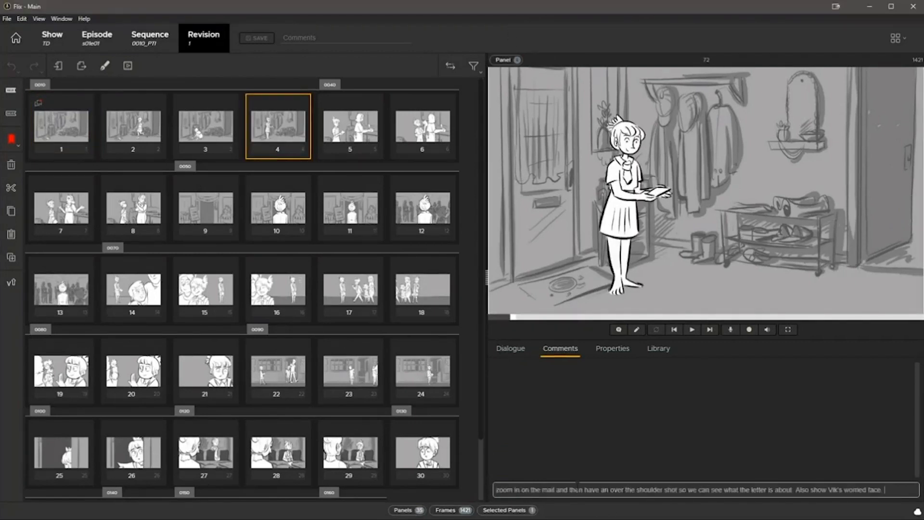
{"action": "key", "text": "Return"}
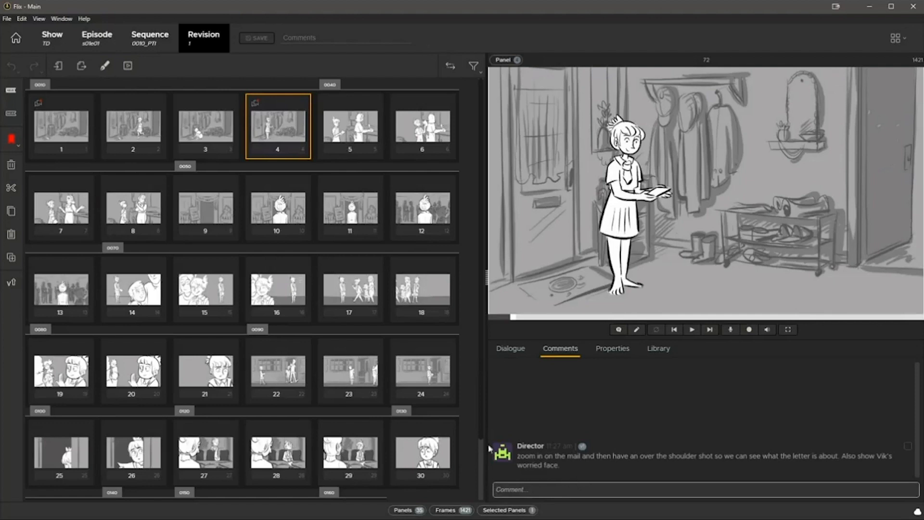
Comment on panel 5: "better if she has her back to her mom, still reading the letter and wondering how to tell her mom before turning around"
{"action": "left_click", "coordinate": [360, 140]}
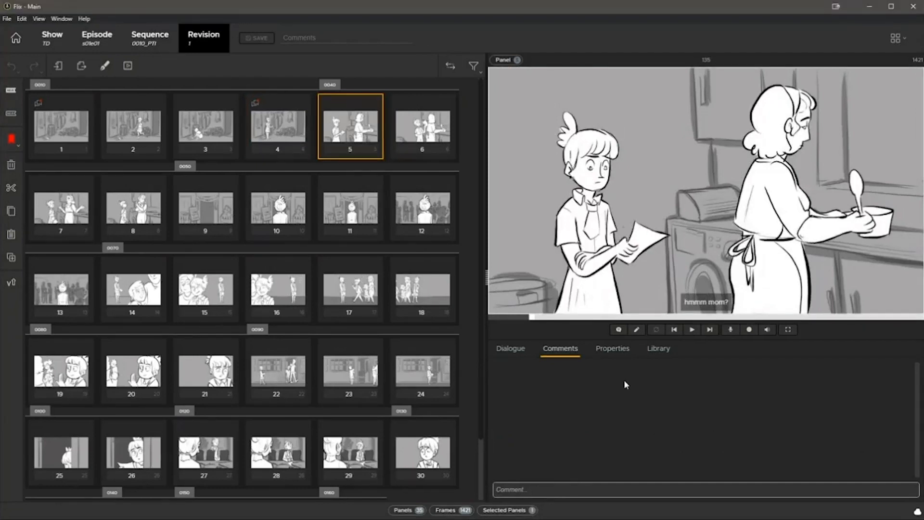
{"action": "left_click", "coordinate": [586, 487]}
{"action": "type", "text": "better if she has her back to her mom, still reading the letter and wondering how to tell her mom before turning around"}
{"action": "key", "text": "Return"}
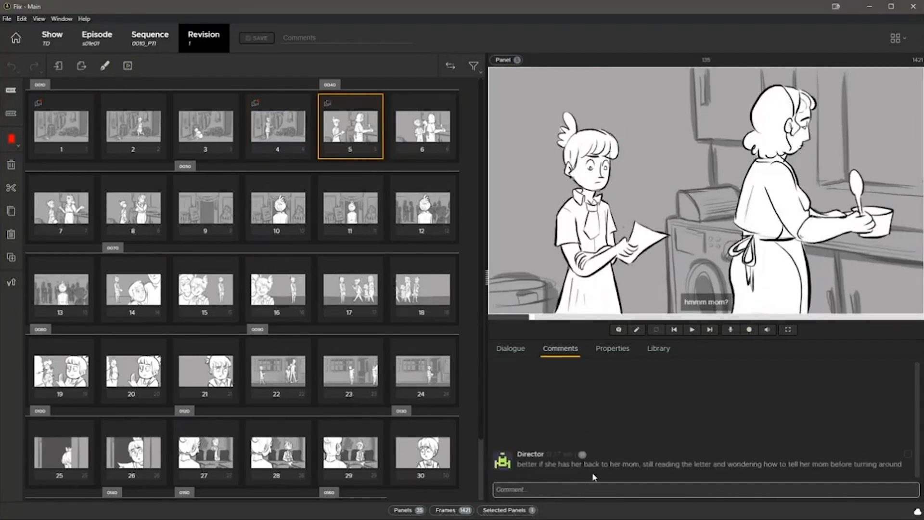
Draw a freehand annotation over the girl's head on panel 5
{"action": "left_click", "coordinate": [636, 330]}
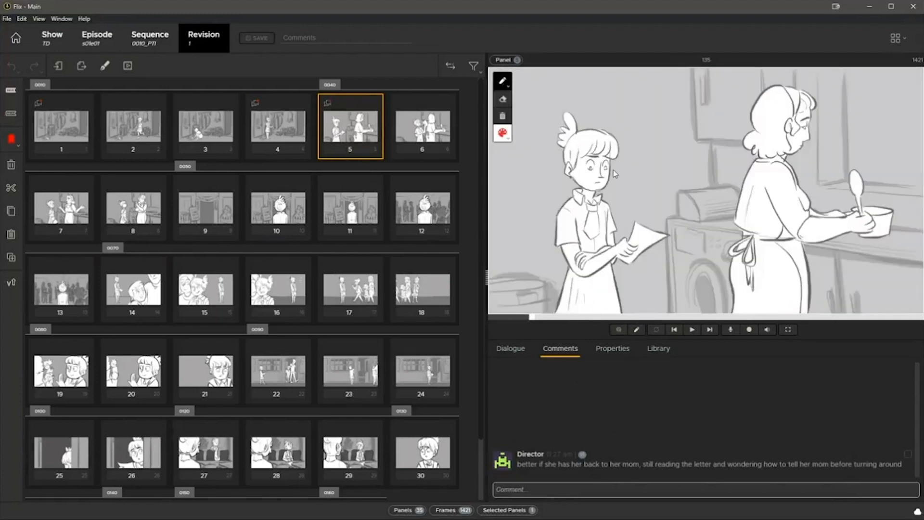
{"action": "mouse_move", "coordinate": [639, 171]}
{"action": "left_mouse_down"}
{"action": "mouse_move", "coordinate": [587, 118]}
{"action": "mouse_move", "coordinate": [544, 153]}
{"action": "left_mouse_up"}
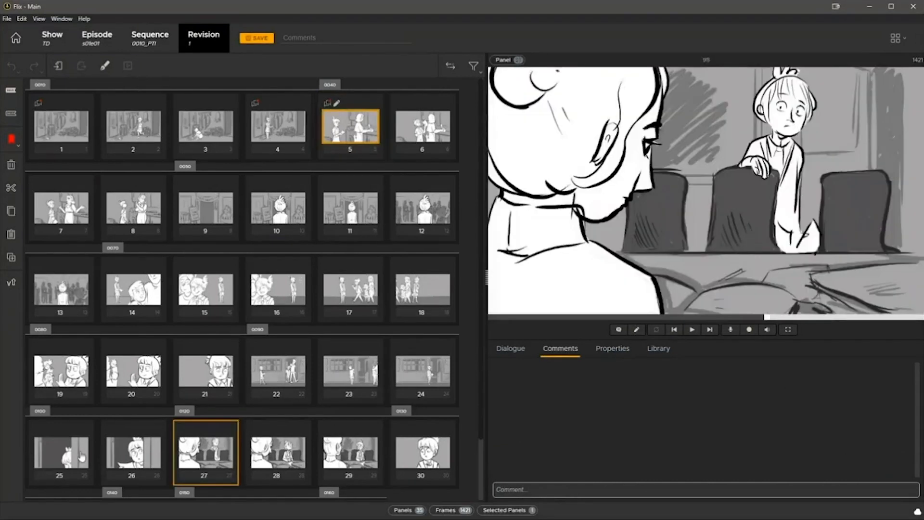
Comment on panel 26: "need an extra shot with the teacher inviting her in"
{"action": "left_click", "coordinate": [133, 453]}
{"action": "left_click", "coordinate": [82, 456]}
{"action": "key", "text": "Right"}
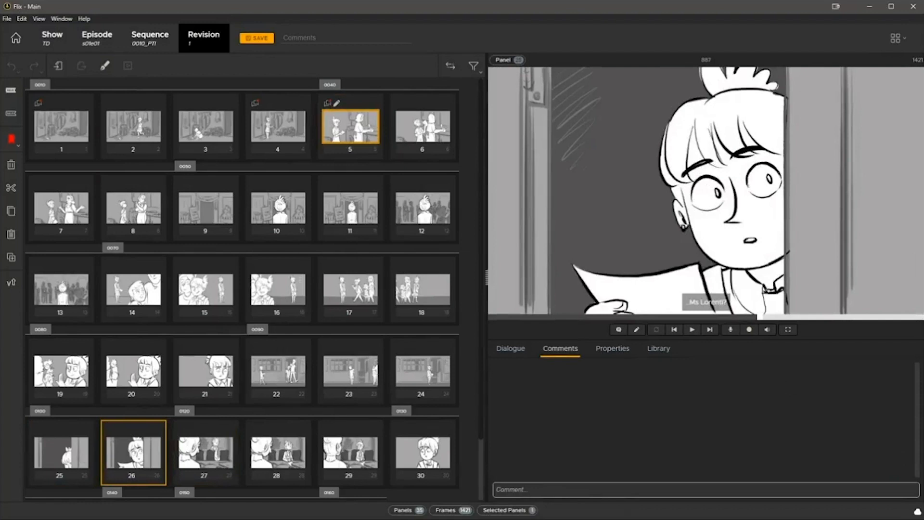
{"action": "type", "text": "need an extra shot with the teacher inviting her in"}
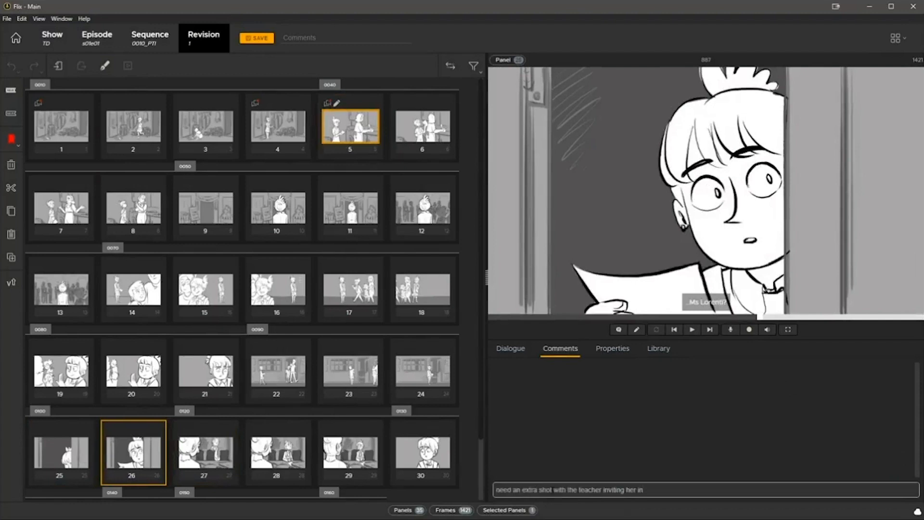
{"action": "key", "text": "Return"}
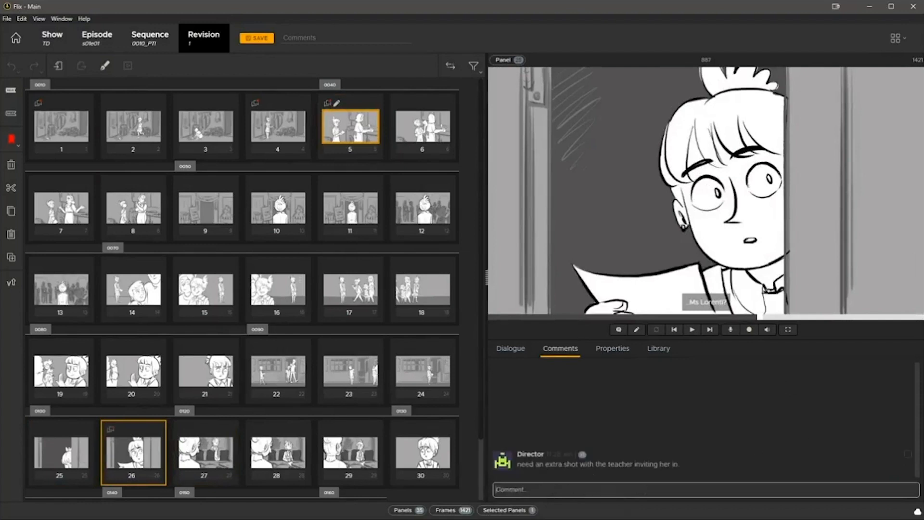
{"action": "left_click", "coordinate": [735, 422]}
Comment on the last panel, 35: "Have camera pull out"
{"action": "scroll", "coordinate": [352, 429], "scroll_direction": "down", "scroll_amount": 2}
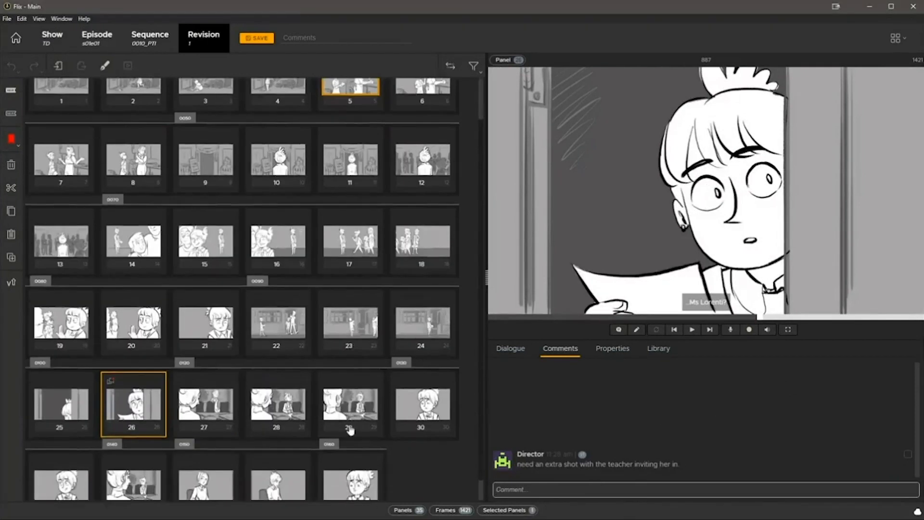
{"action": "left_click", "coordinate": [344, 463]}
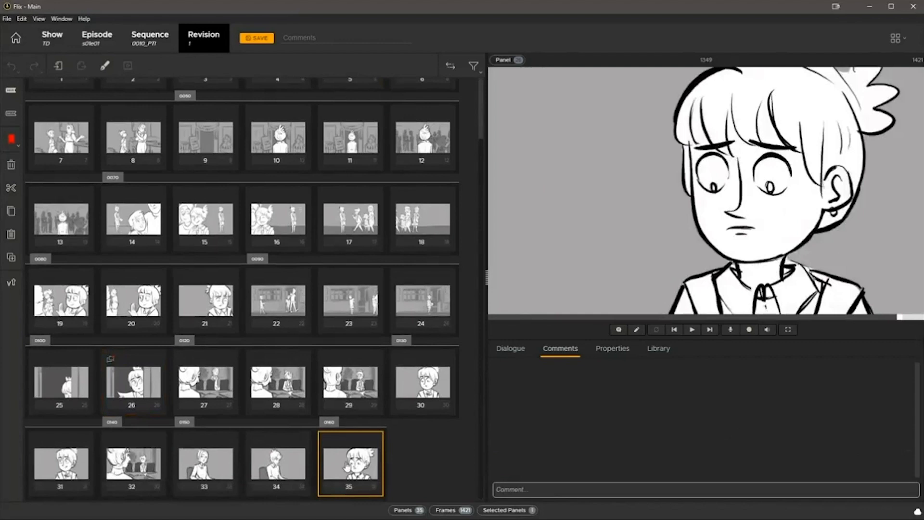
{"action": "left_click", "coordinate": [645, 490]}
{"action": "type", "text": "Have camera pull out"}
{"action": "key", "text": "Return"}
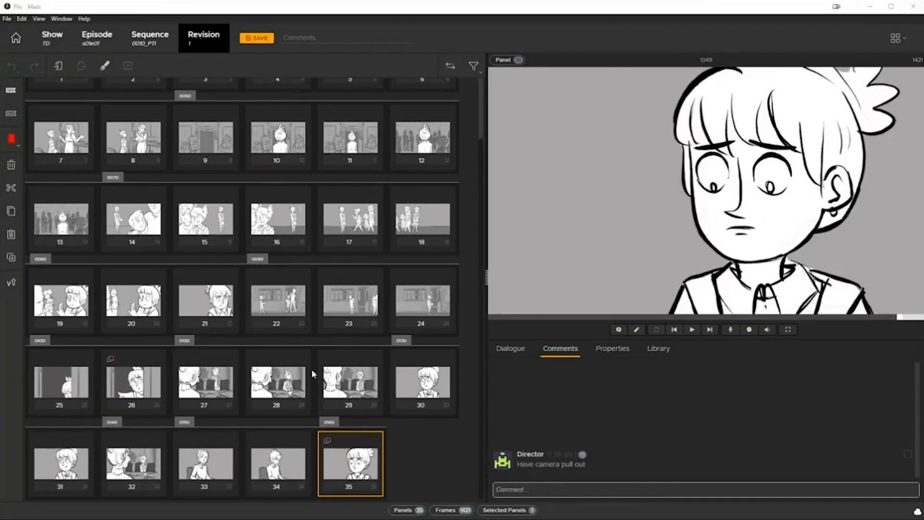
Go back to panel 26 and save the sequence as a new revision with the comment Reviewed
{"action": "left_click", "coordinate": [301, 381]}
{"action": "key", "text": "Left"}
{"action": "key", "text": "Left"}
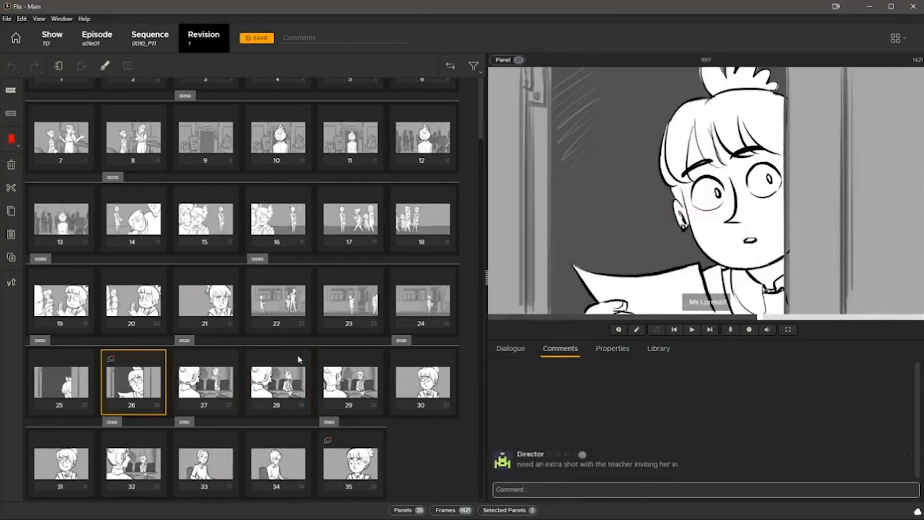
{"action": "left_click", "coordinate": [338, 39]}
{"action": "type", "text": "Reviewed"}
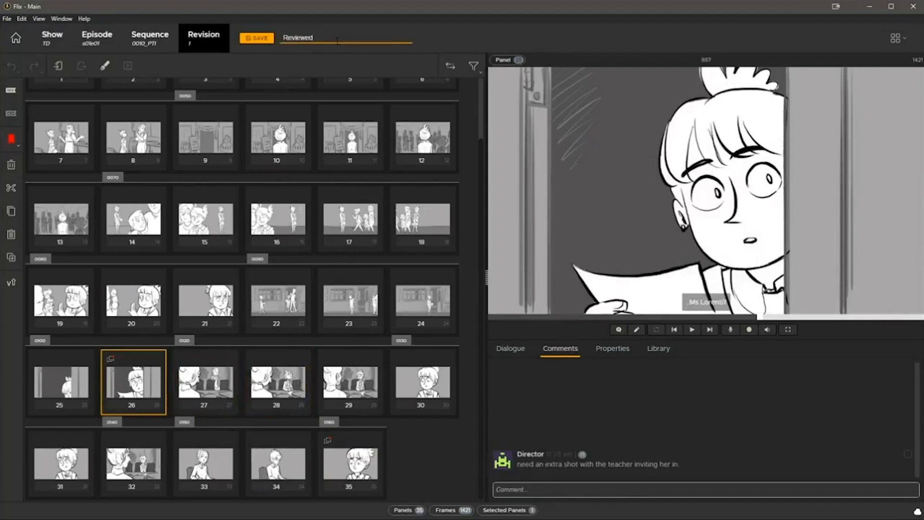
{"action": "left_click", "coordinate": [258, 40]}
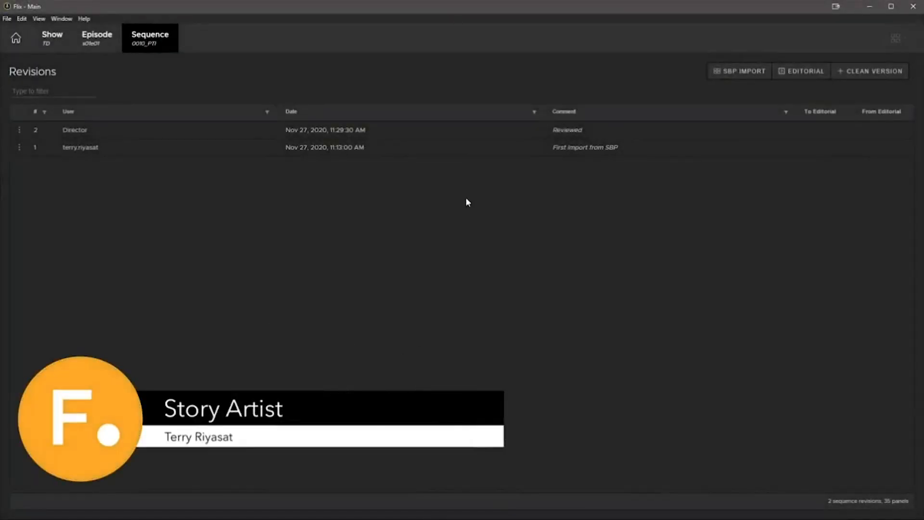
Open the Reviewed revision of sequence 0010_PTI and read the director's comments on panels 1 and 4
{"action": "double_click", "coordinate": [581, 131]}
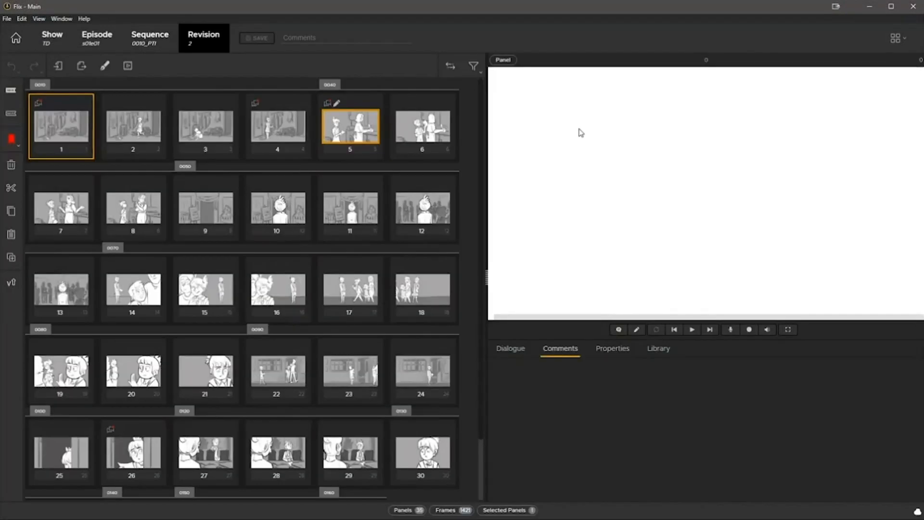
{"action": "key", "text": "space"}
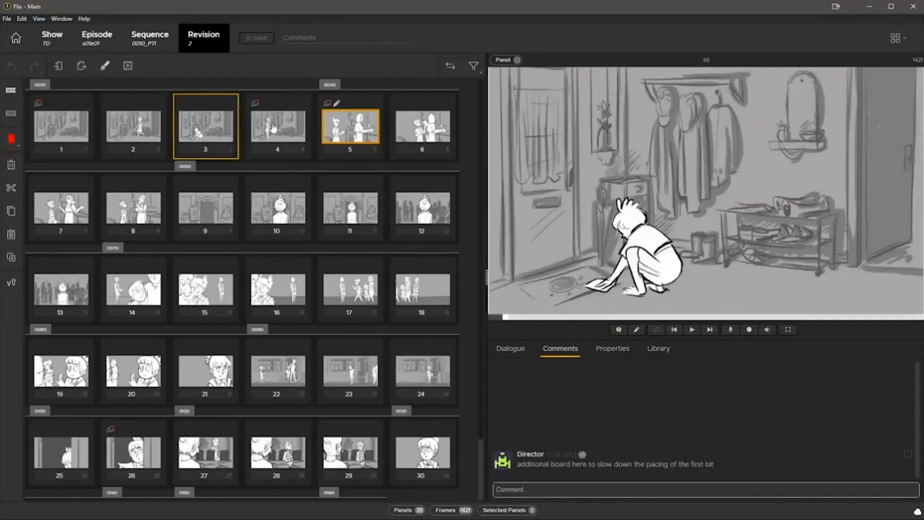
{"action": "mouse_move", "coordinate": [257, 105]}
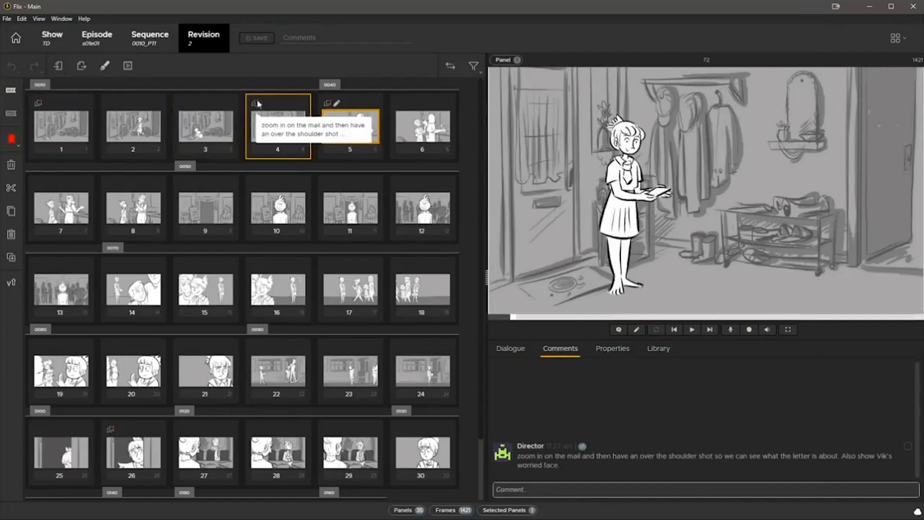
Filter the panels to show only commented ones, and clear the filter again
{"action": "left_click", "coordinate": [475, 66]}
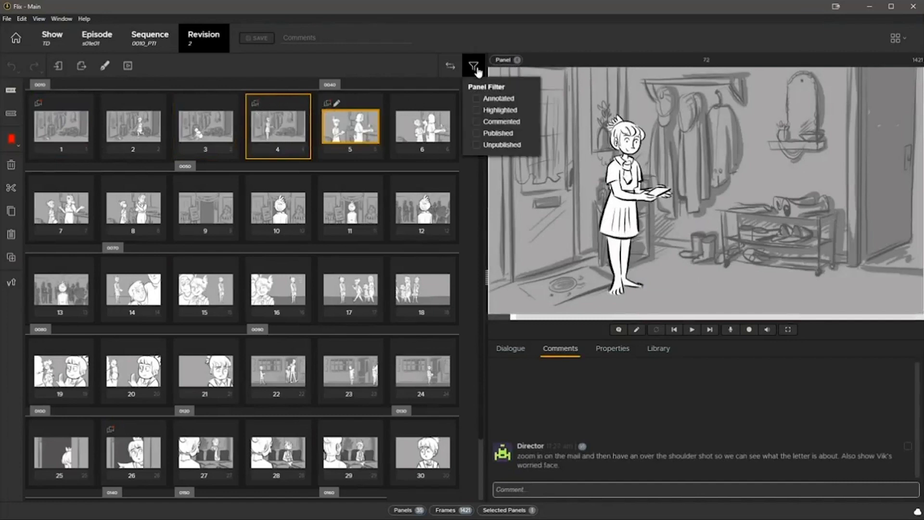
{"action": "left_click", "coordinate": [477, 122]}
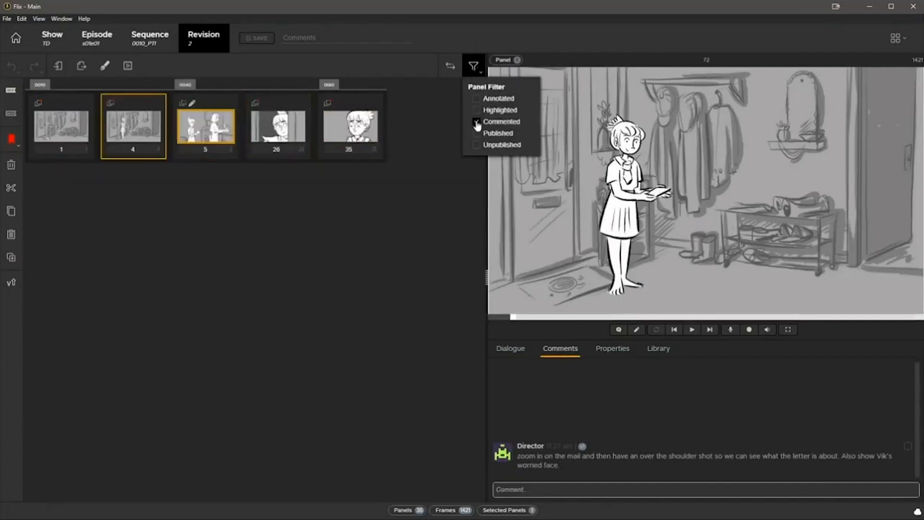
{"action": "left_click", "coordinate": [477, 122]}
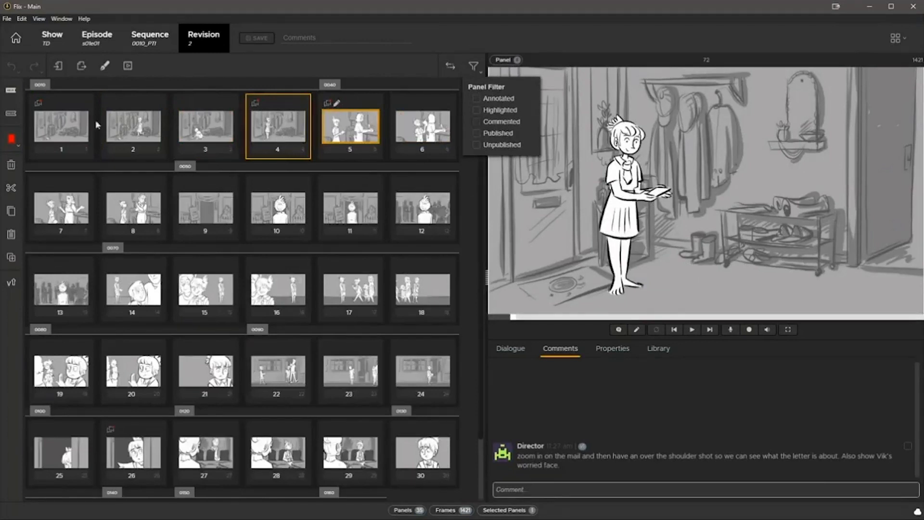
Switch to Storyboard Pro and scrub the timeline through the revised opening panels of project version 002
{"action": "left_click", "coordinate": [614, 453]}
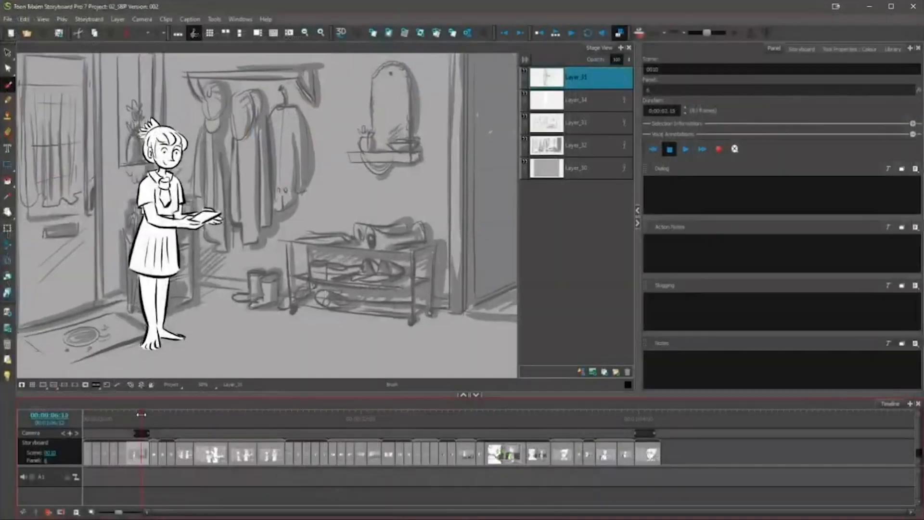
{"action": "left_click_drag", "start_coordinate": [144, 414], "coordinate": [138, 415]}
{"action": "left_click_drag", "start_coordinate": [138, 415], "coordinate": [135, 415]}
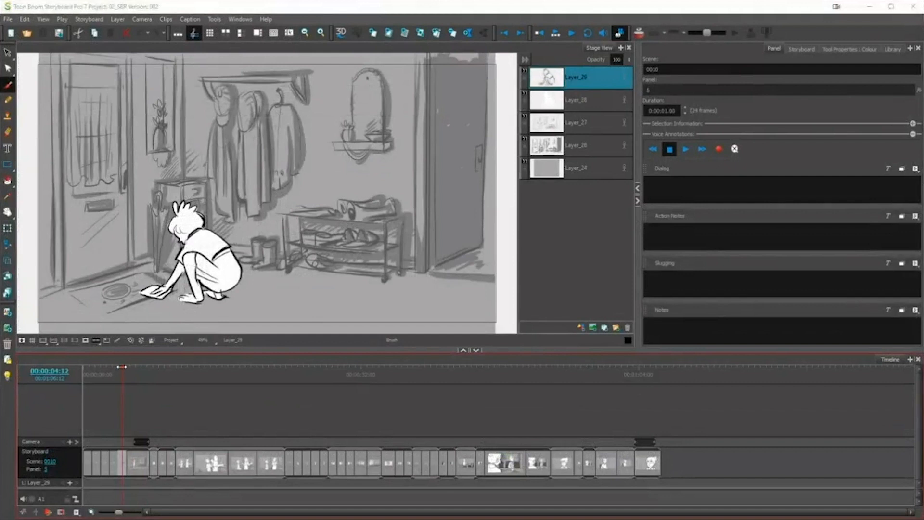
{"action": "left_click_drag", "start_coordinate": [113, 370], "coordinate": [166, 369]}
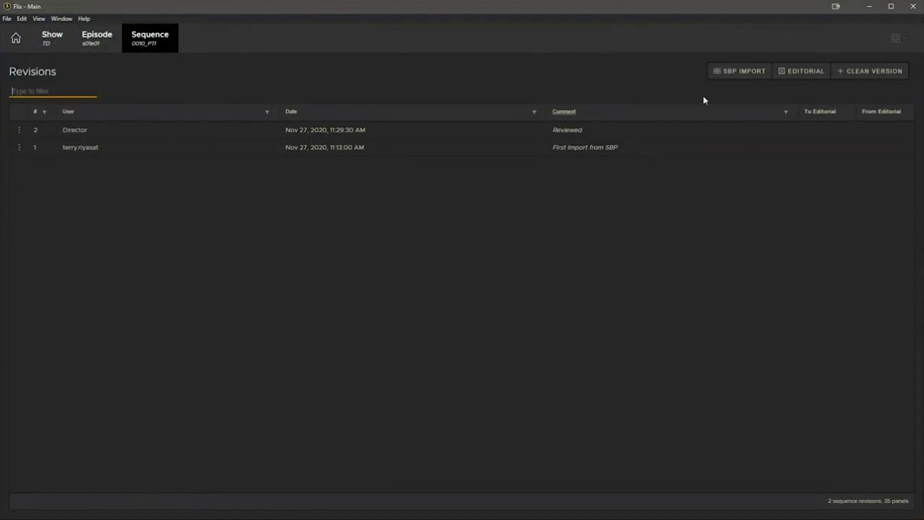
In Flix, import the Storyboard Pro project 002.sboard from the 02_SBP folder with the comment Updated with revisions
{"action": "left_click", "coordinate": [739, 71]}
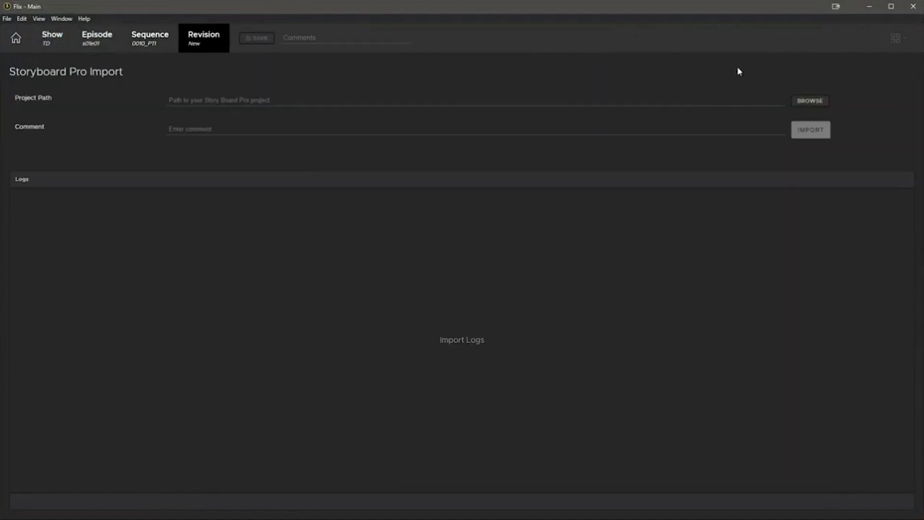
{"action": "left_click", "coordinate": [813, 103]}
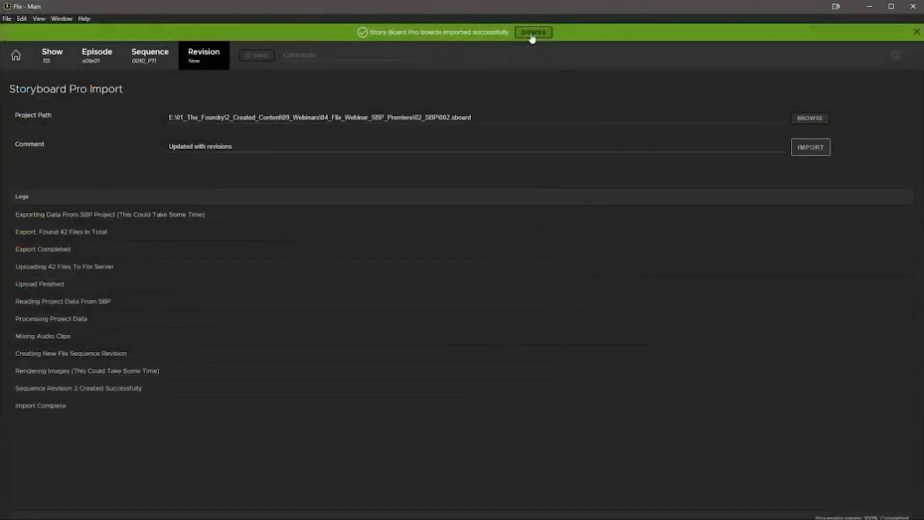
Dismiss the import notification and open the Updated with revisions revision of sequence 0010_PTI
{"action": "left_click", "coordinate": [532, 35]}
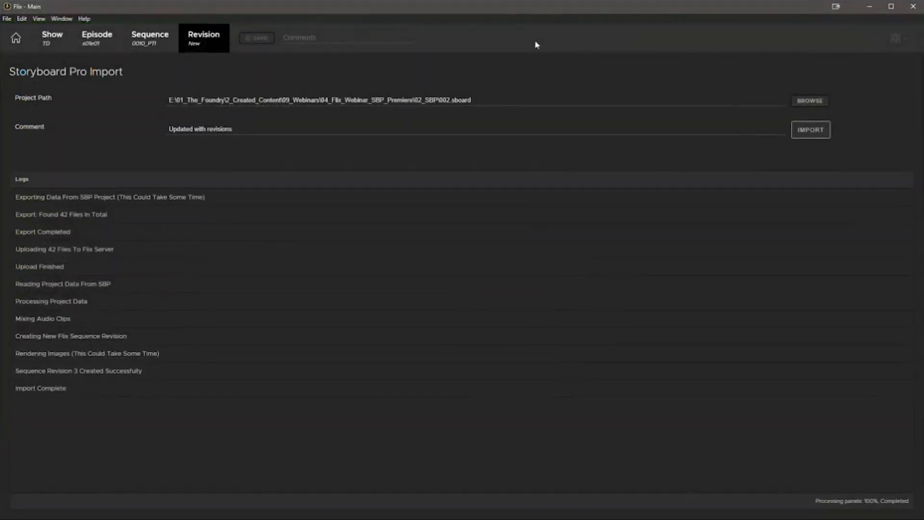
{"action": "left_click", "coordinate": [136, 42]}
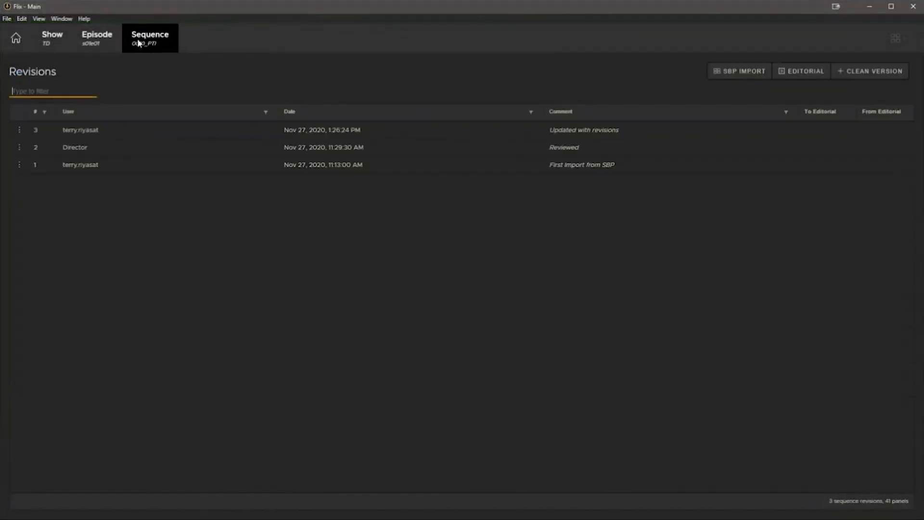
{"action": "left_click", "coordinate": [350, 135]}
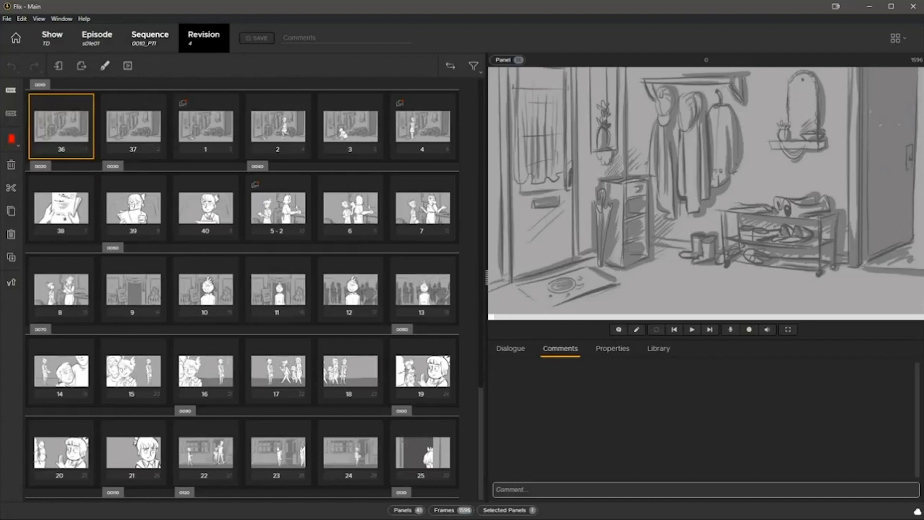
Examine the revised opening panels 37, 1, 38, 39, 5 and 4 against the director's comments
{"action": "left_click", "coordinate": [126, 144]}
{"action": "left_click", "coordinate": [216, 137]}
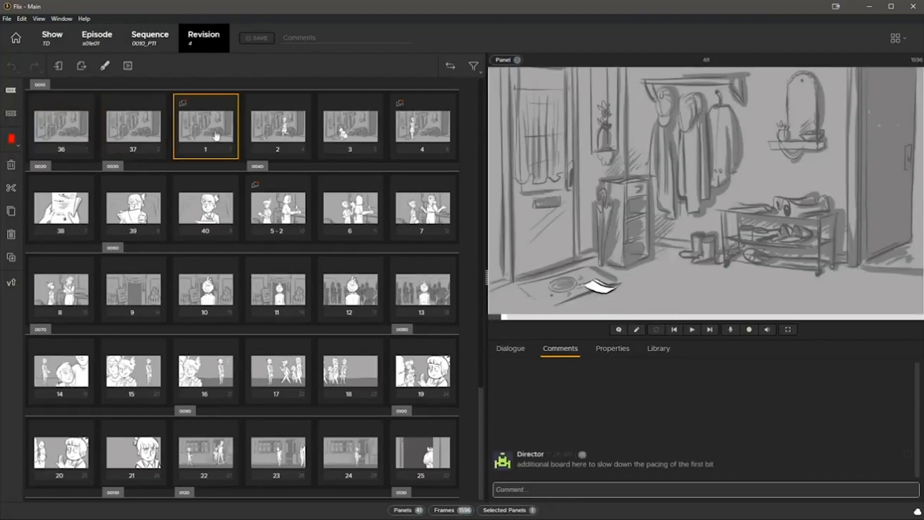
{"action": "key", "text": "Home"}
{"action": "left_click", "coordinate": [60, 212]}
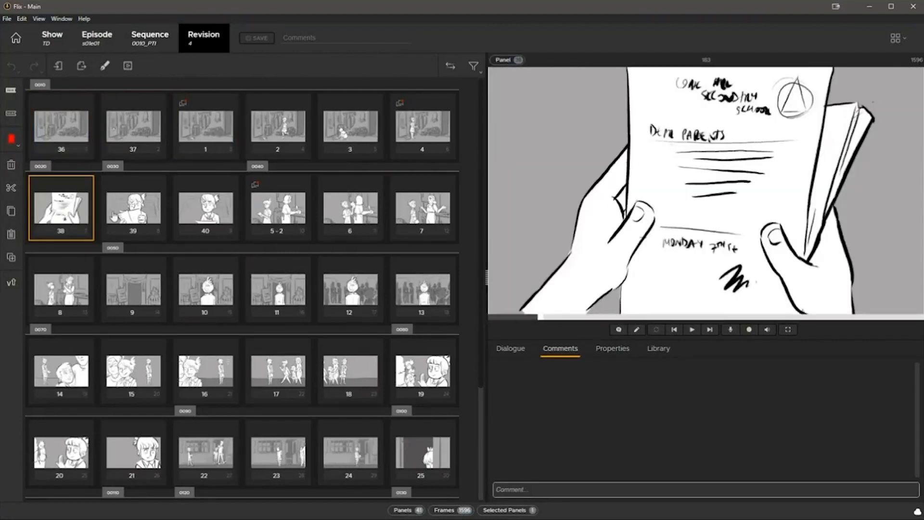
{"action": "left_click", "coordinate": [114, 217]}
{"action": "left_click", "coordinate": [280, 208]}
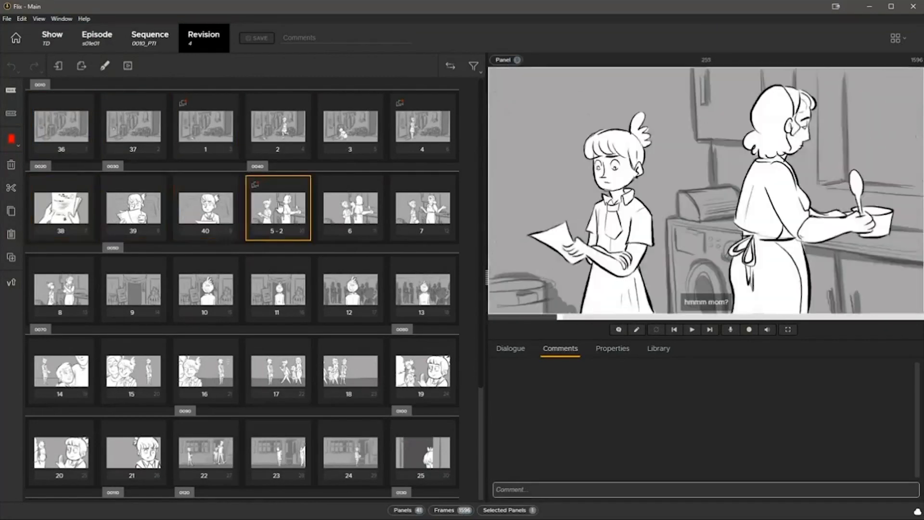
{"action": "left_click", "coordinate": [439, 146]}
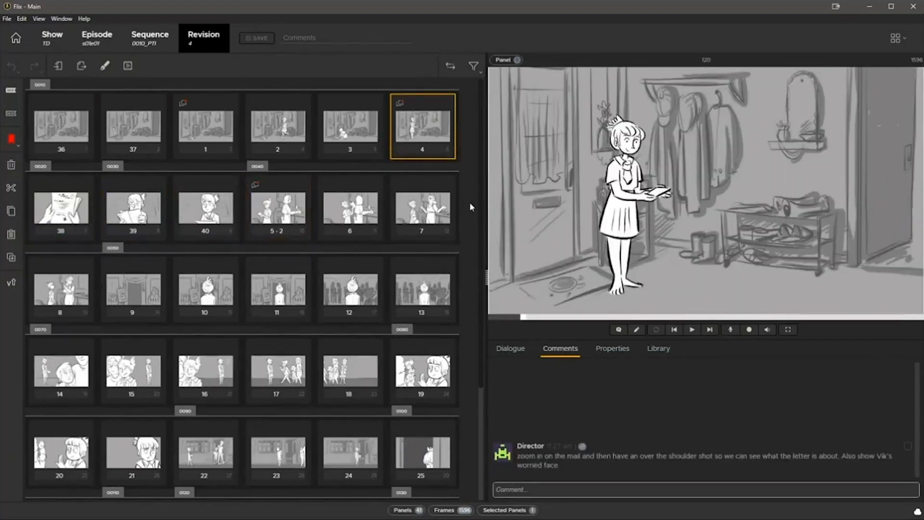
{"action": "scroll", "coordinate": [480, 218], "scroll_direction": "down", "scroll_amount": 3}
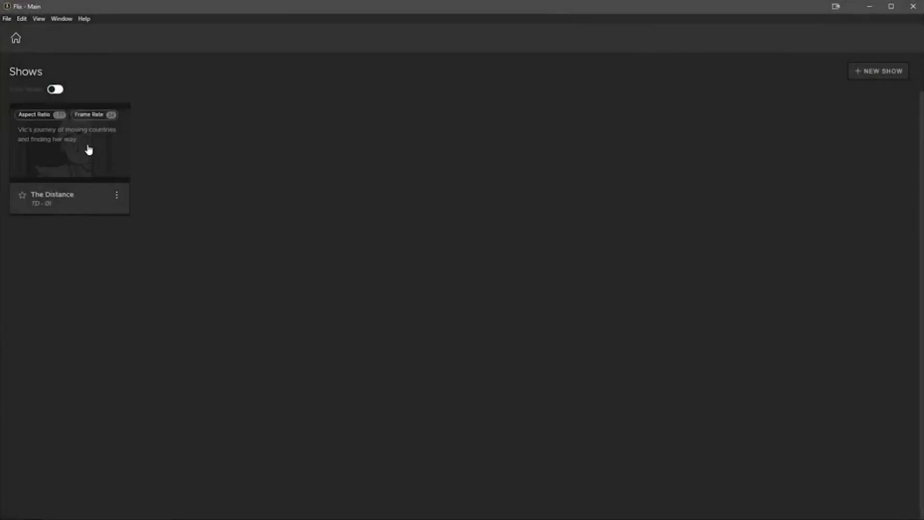
Open the show The Distance, episode s01e01, sequence 0010_PTI and its Updated with revisions revision
{"action": "left_click", "coordinate": [89, 150]}
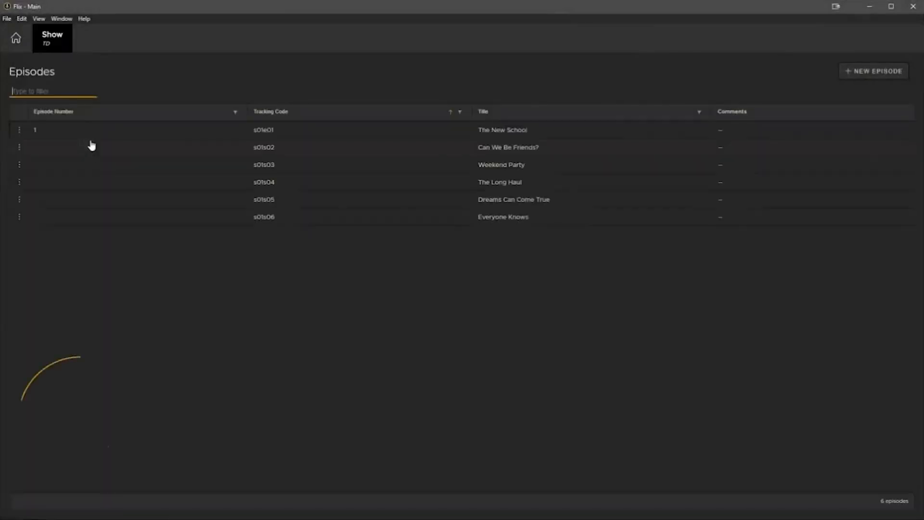
{"action": "left_click", "coordinate": [97, 136]}
{"action": "left_click", "coordinate": [99, 134]}
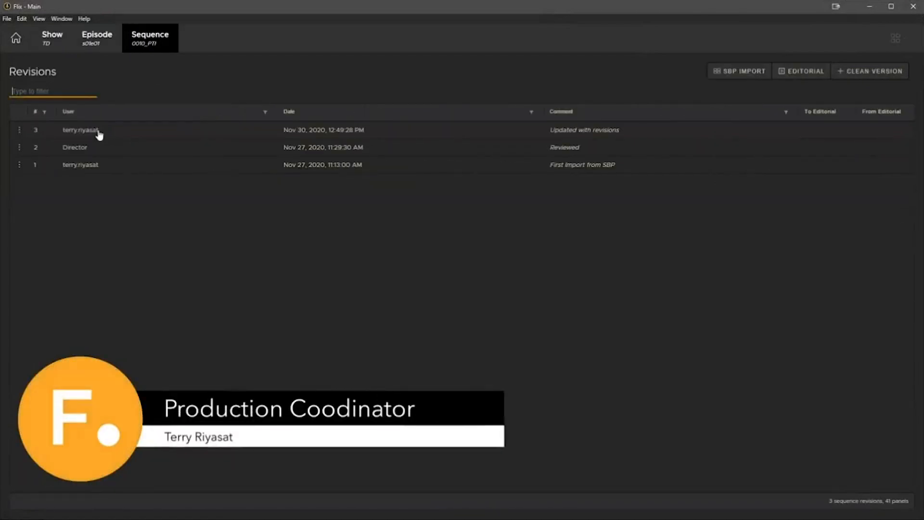
{"action": "left_click", "coordinate": [97, 130]}
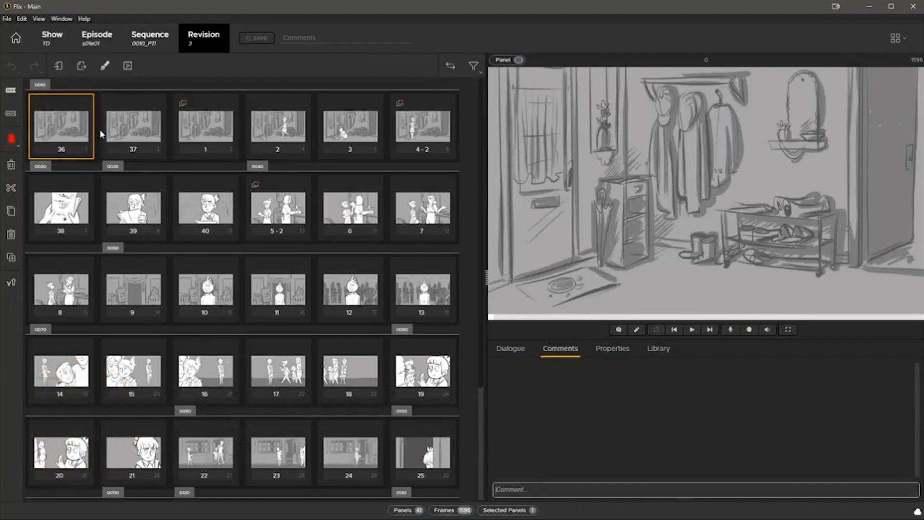
Check the new opening panels 36 and 37 and mark the director's pacing comment on panel 1 as done
{"action": "left_click", "coordinate": [150, 141]}
{"action": "left_click", "coordinate": [193, 131]}
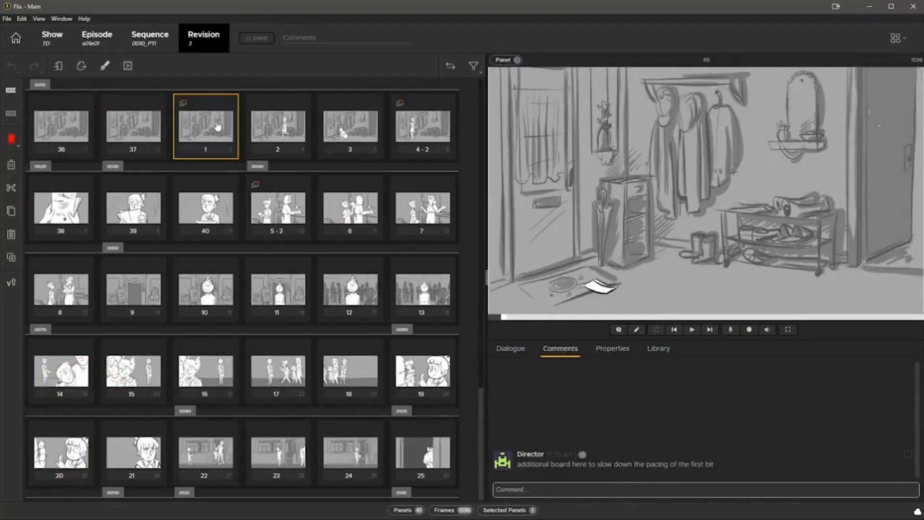
{"action": "key", "text": "Left"}
{"action": "key", "text": "Left"}
{"action": "key", "text": "Right"}
{"action": "key", "text": "Right"}
{"action": "left_click", "coordinate": [908, 455]}
Check added panels 38 to 40 against the comment on panel 4, and mark that comment as done
{"action": "left_click", "coordinate": [409, 127]}
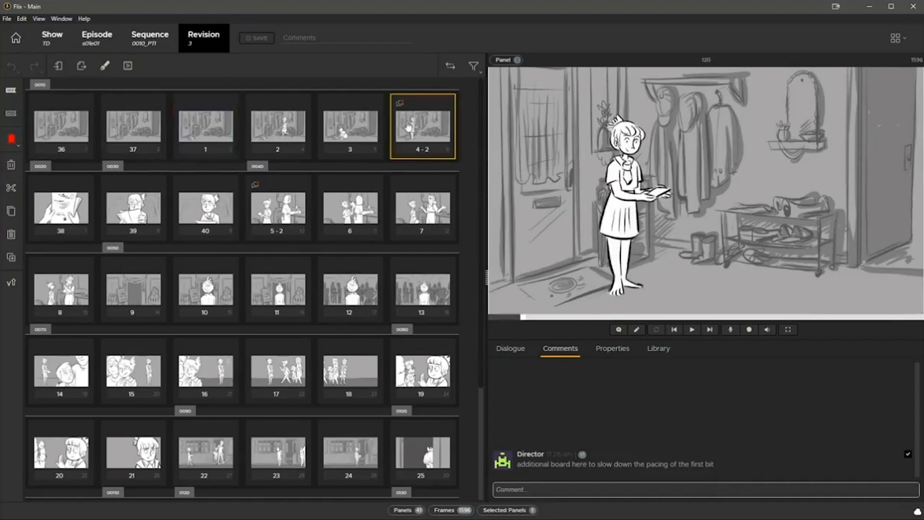
{"action": "key", "text": "Right"}
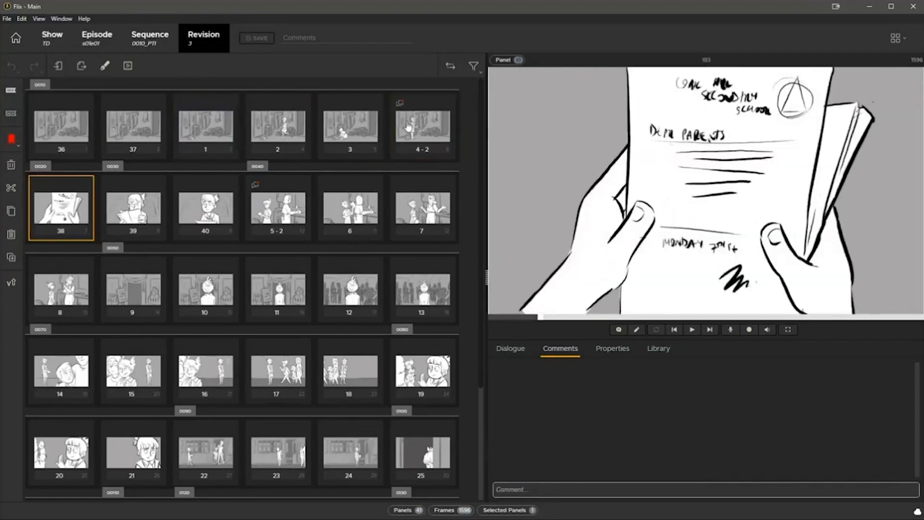
{"action": "key", "text": "Right"}
{"action": "key", "text": "Right"}
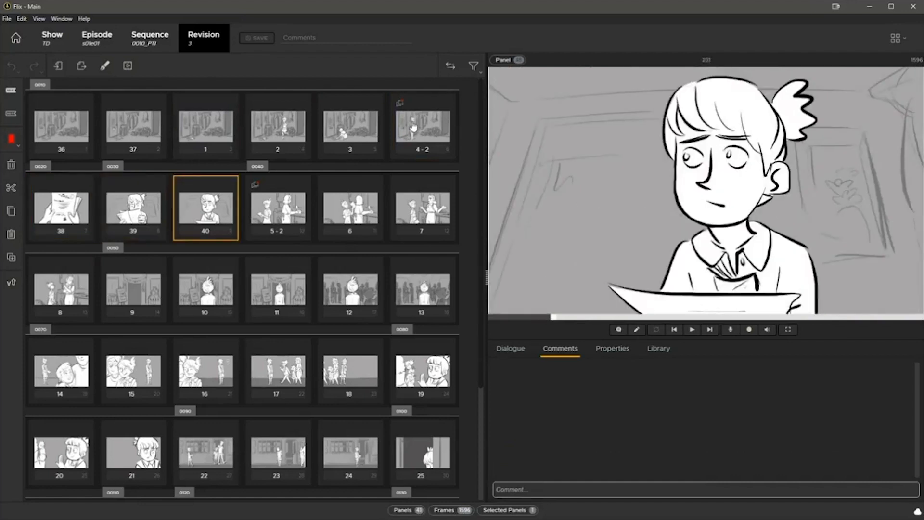
{"action": "left_click", "coordinate": [412, 127]}
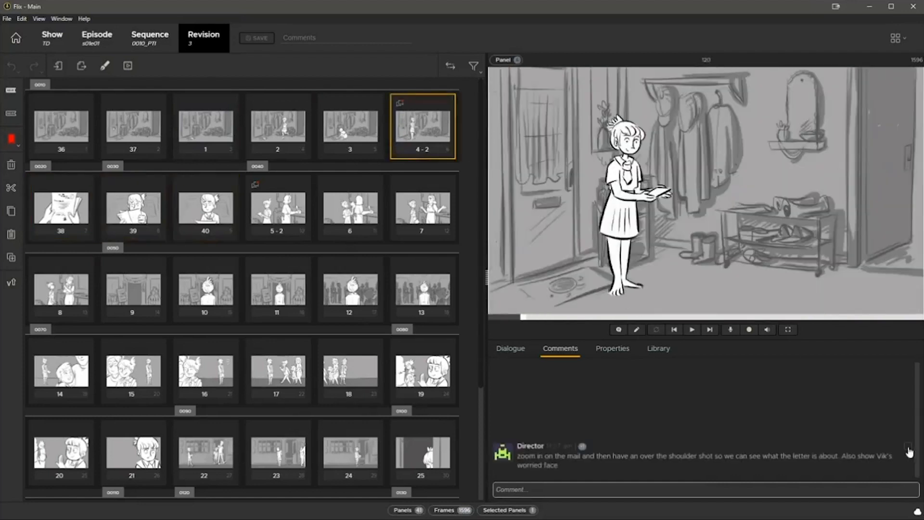
{"action": "left_click", "coordinate": [908, 448]}
Compare panel 5 with its earlier revision, restore revision 5-2, and mark the director's comment as done
{"action": "left_click", "coordinate": [276, 212]}
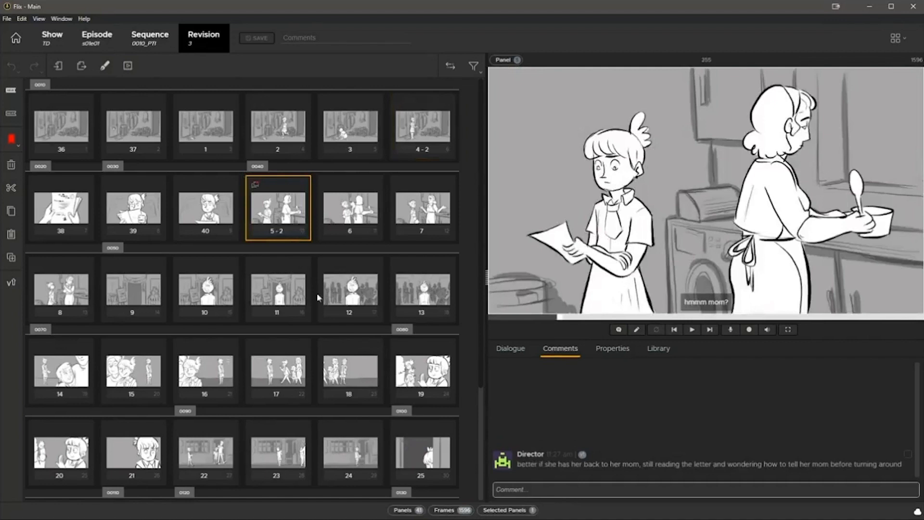
{"action": "mouse_move", "coordinate": [278, 238]}
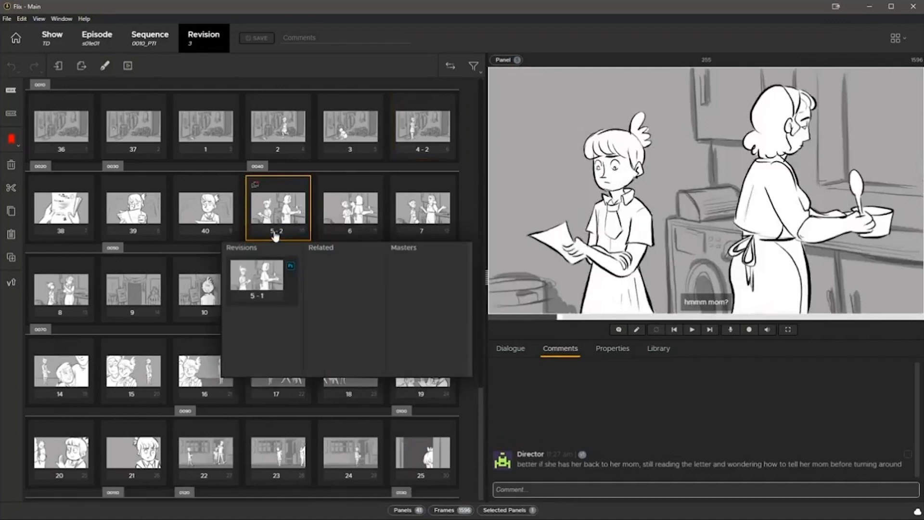
{"action": "left_click", "coordinate": [264, 283]}
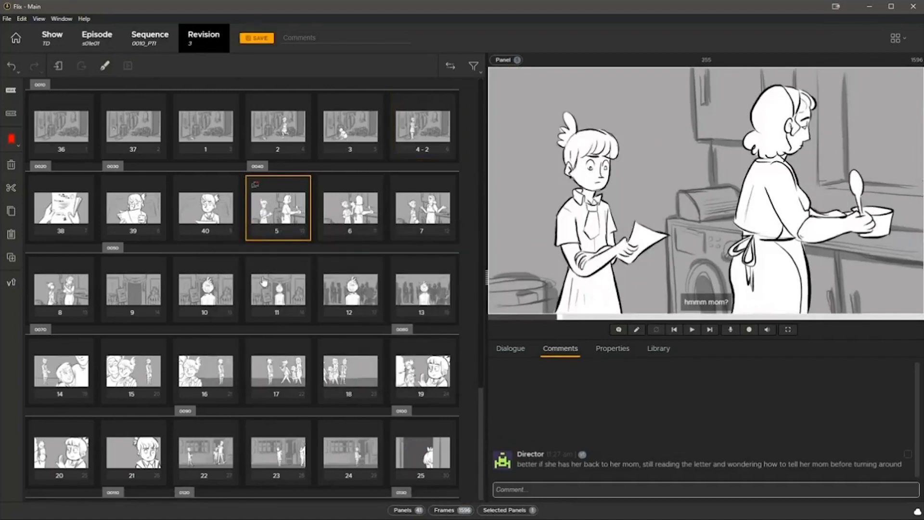
{"action": "mouse_move", "coordinate": [277, 236]}
{"action": "left_click", "coordinate": [263, 282]}
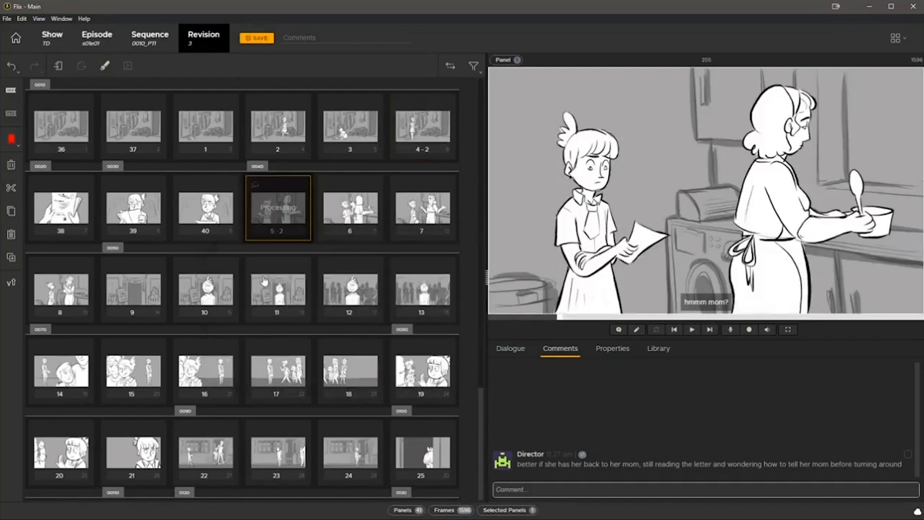
{"action": "left_click", "coordinate": [907, 454]}
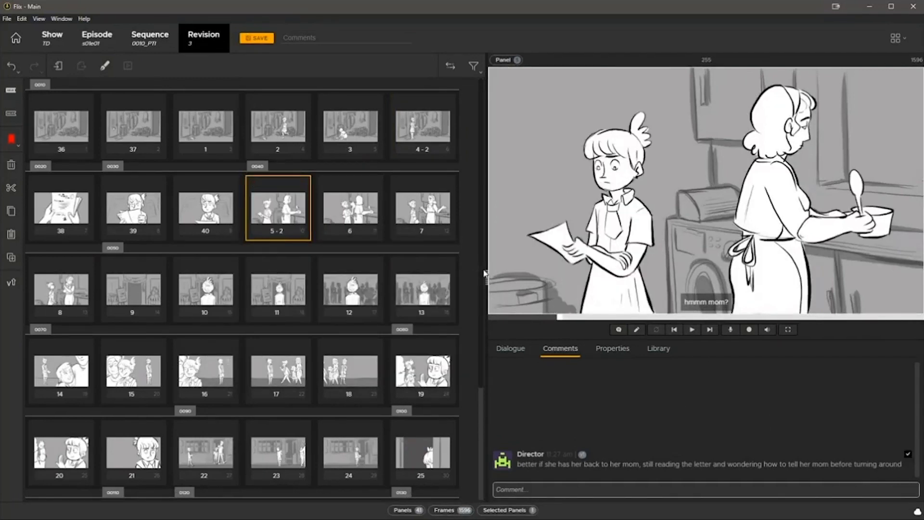
Check added teacher panel 41 against the comment on panel 26, and mark that comment as done
{"action": "scroll", "coordinate": [481, 345], "scroll_direction": "down", "scroll_amount": 3}
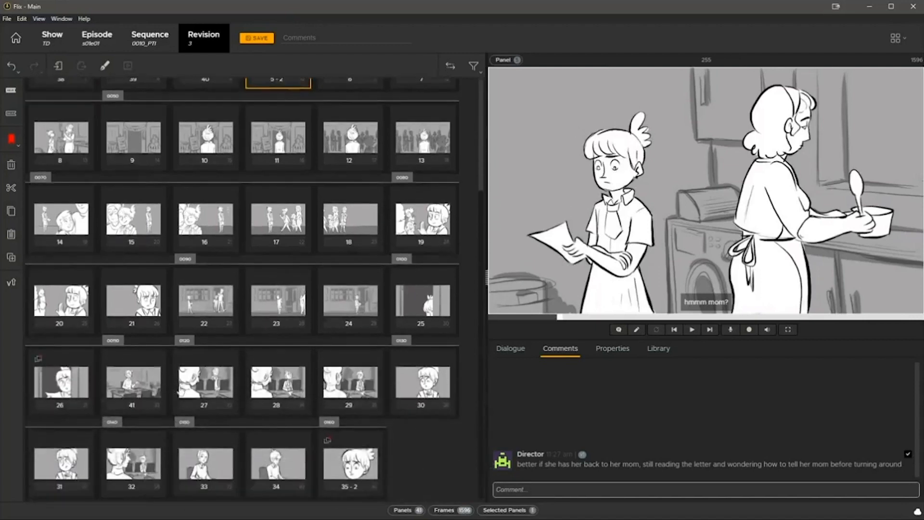
{"action": "left_click", "coordinate": [61, 382]}
{"action": "left_click", "coordinate": [133, 382]}
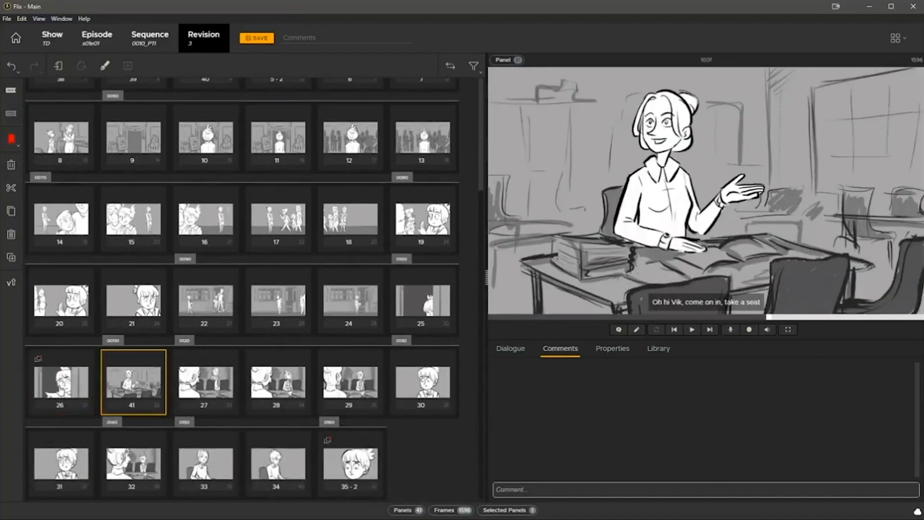
{"action": "left_click", "coordinate": [64, 388]}
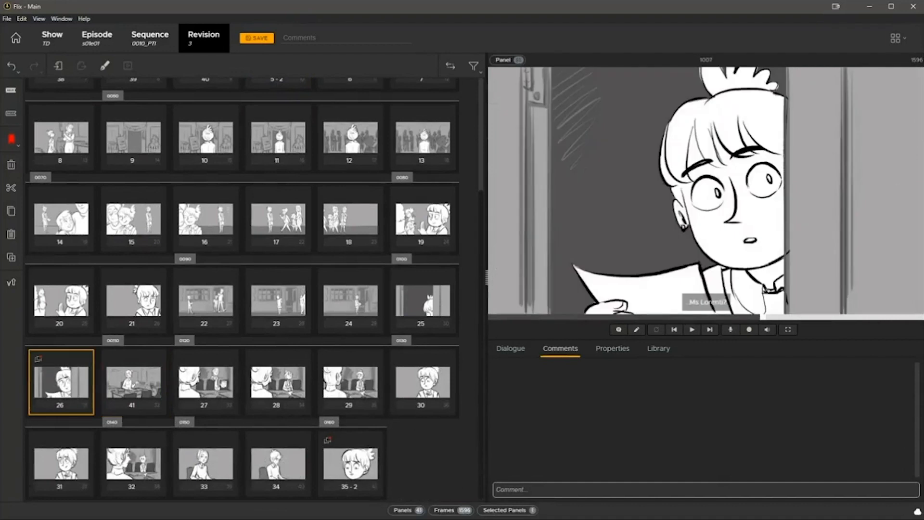
{"action": "left_click", "coordinate": [908, 454]}
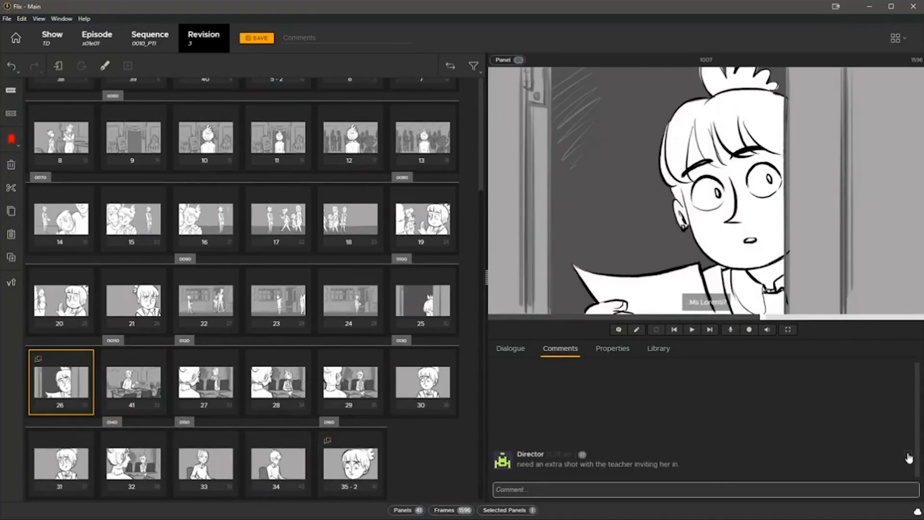
Compare panel 35 with its earlier revision, restore revision 35-2, and mark the camera pull-out comment as done
{"action": "left_click", "coordinate": [345, 458]}
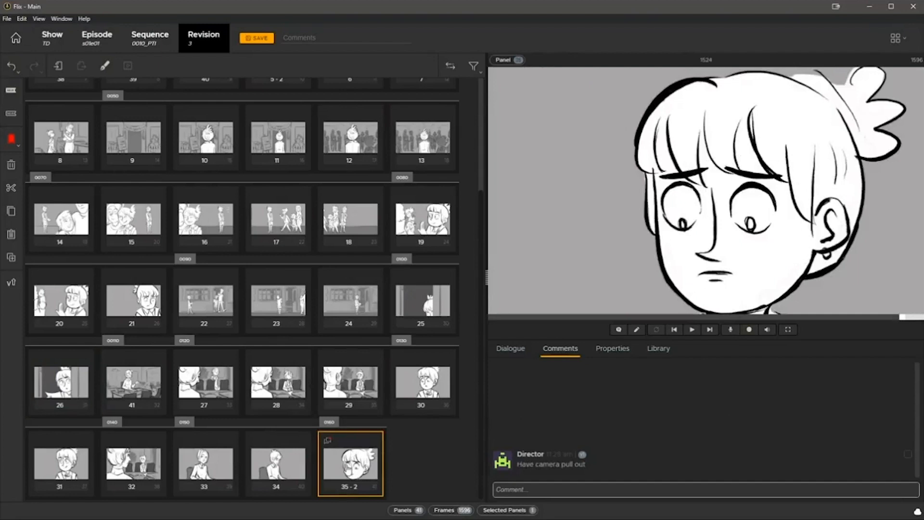
{"action": "left_click", "coordinate": [346, 492]}
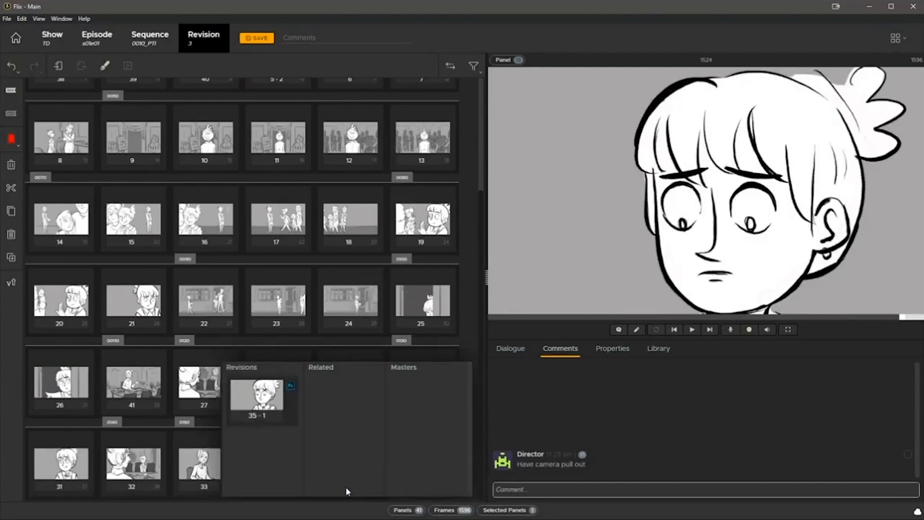
{"action": "left_click", "coordinate": [269, 413]}
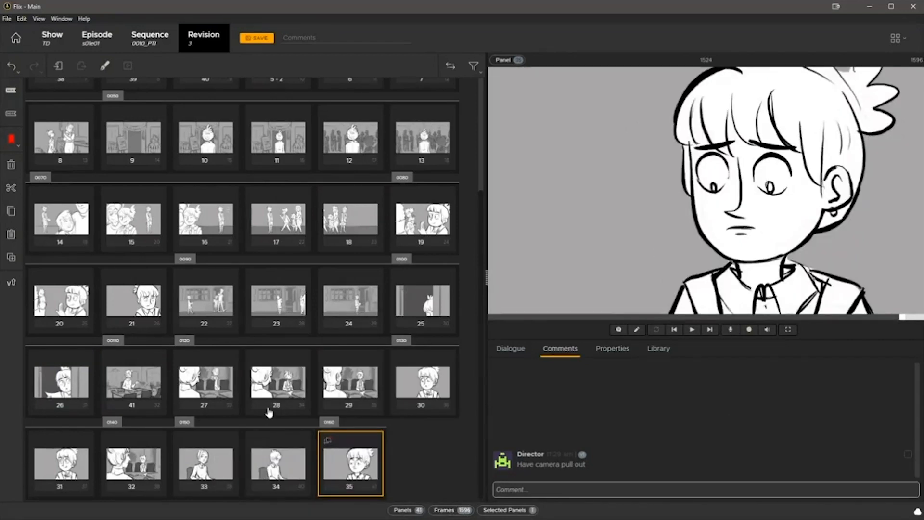
{"action": "left_click", "coordinate": [351, 491]}
{"action": "left_click", "coordinate": [277, 414]}
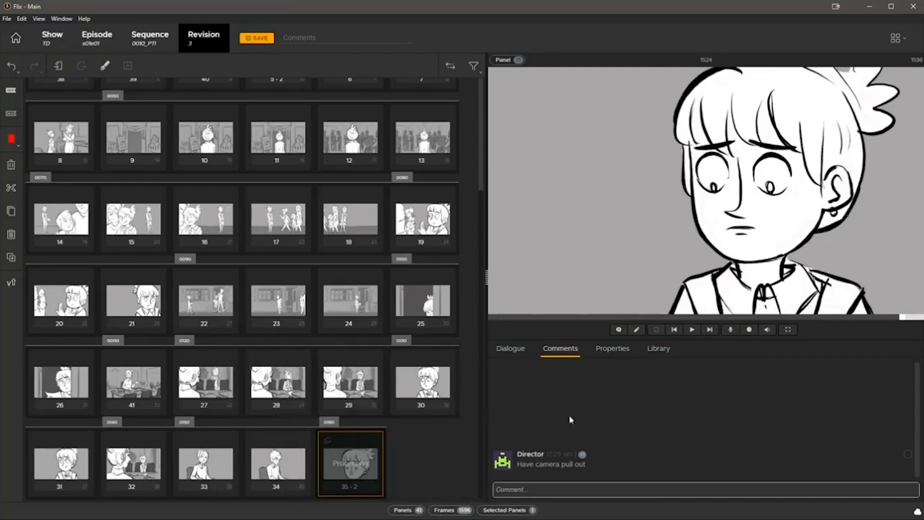
{"action": "left_click", "coordinate": [908, 455]}
Save the sequence as a new revision with the comment "ready for edit"
{"action": "scroll", "coordinate": [351, 361], "scroll_direction": "up", "scroll_amount": 3}
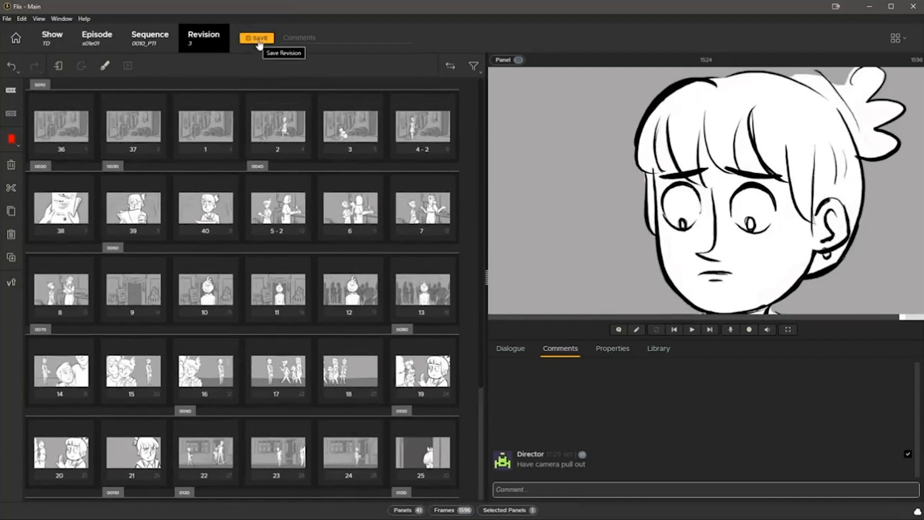
{"action": "left_click", "coordinate": [305, 41]}
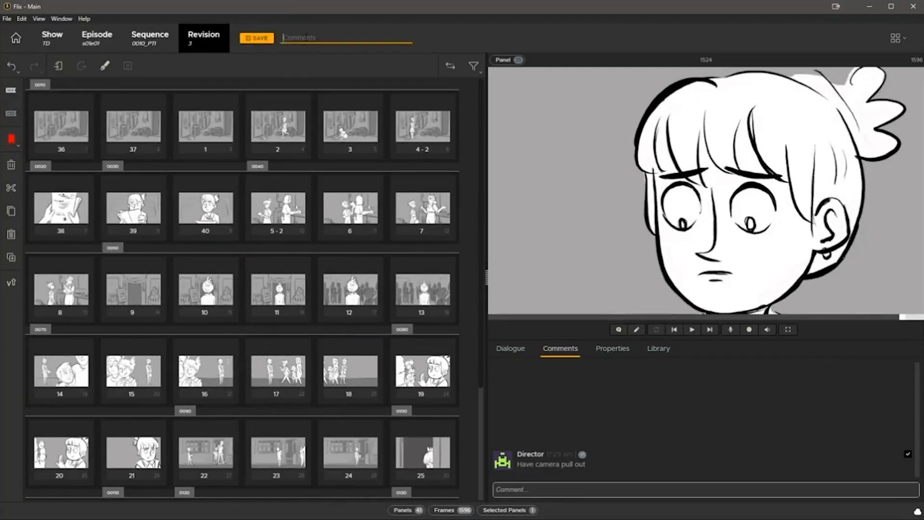
{"action": "type", "text": "ready for edit"}
{"action": "left_click", "coordinate": [260, 38]}
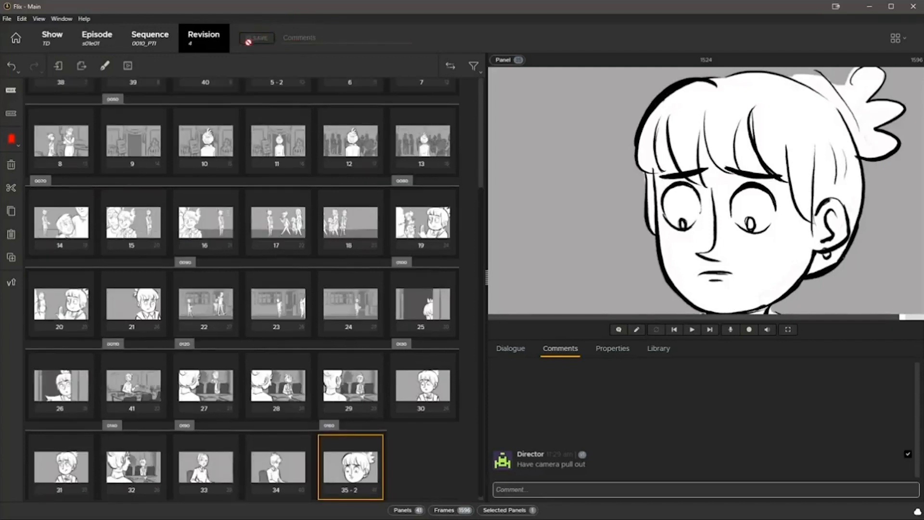
Publish the revision to Editorial with a contact sheet and the comment "first pass to edit", and select the published TD_s01e01_0010_PTI_v4_all.pdf
{"action": "left_click", "coordinate": [126, 65]}
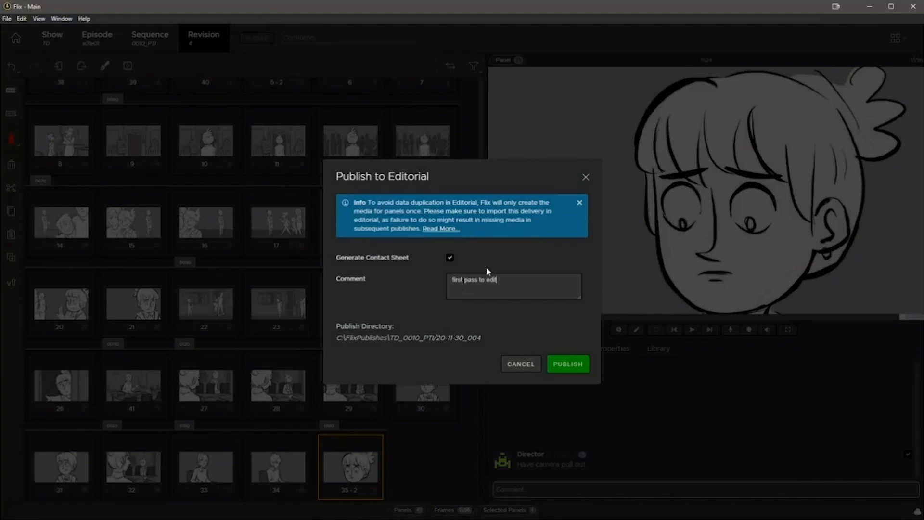
{"action": "left_click", "coordinate": [568, 365]}
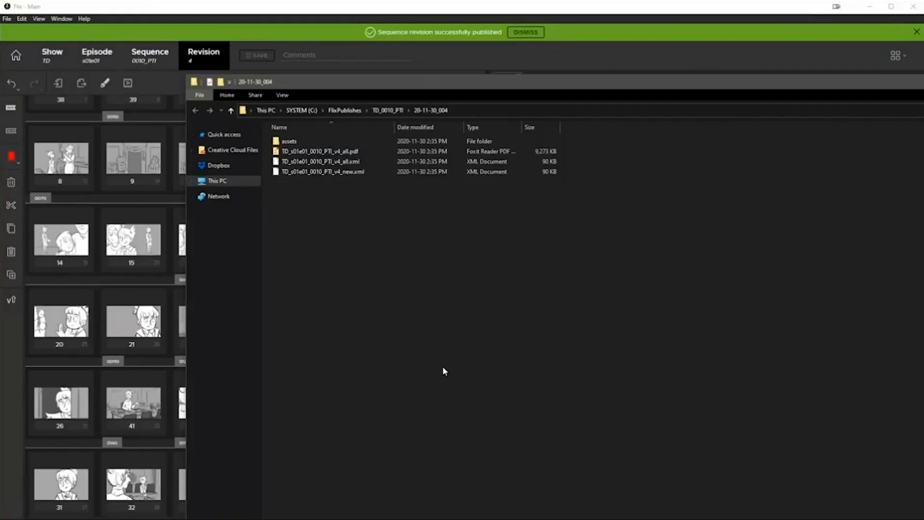
{"action": "left_click", "coordinate": [350, 154]}
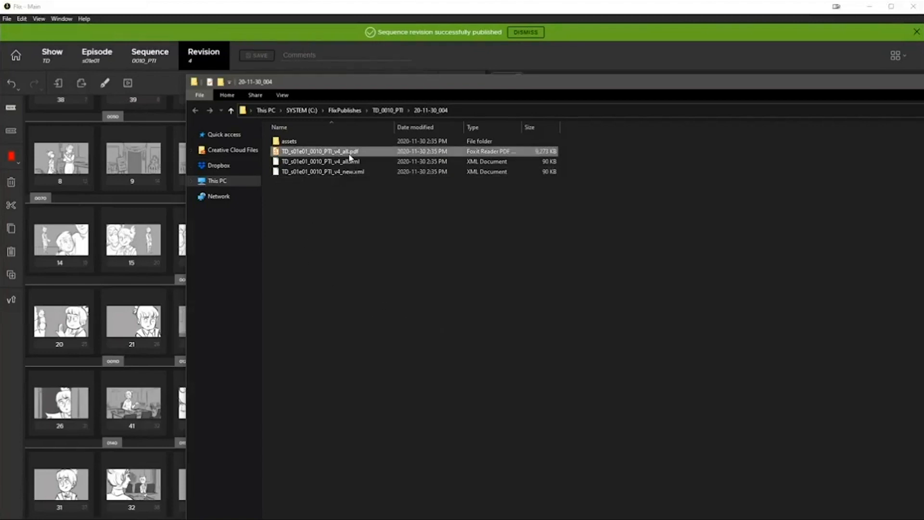
Open the published contact sheet TD_s01e01_0010_PTI_v4_all.pdf, review its panels through to the last page, and close it
{"action": "double_click", "coordinate": [339, 154]}
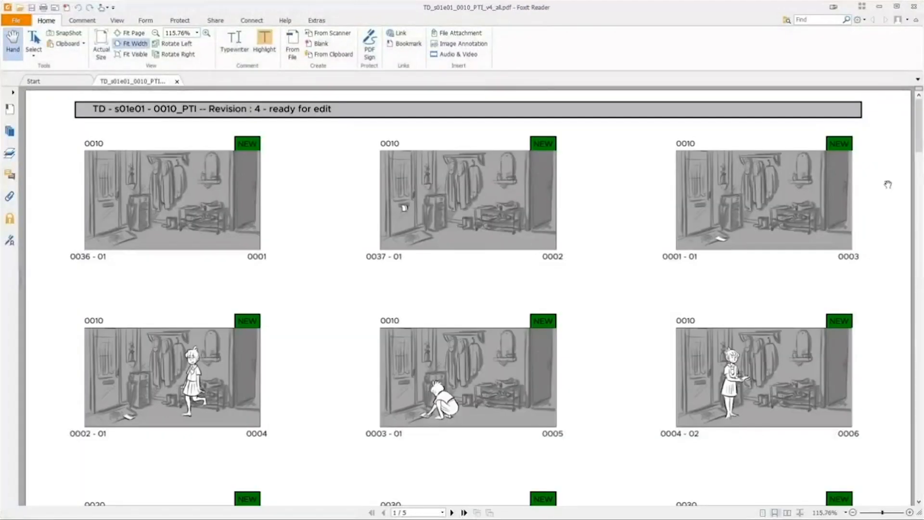
{"action": "mouse_move", "coordinate": [919, 131]}
{"action": "left_mouse_down"}
{"action": "mouse_move", "coordinate": [919, 143]}
{"action": "mouse_move", "coordinate": [918, 130]}
{"action": "left_mouse_up"}
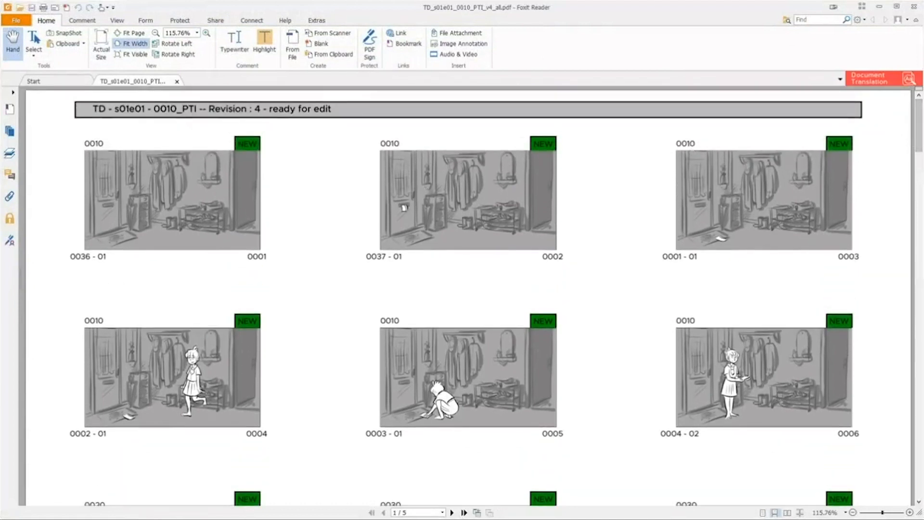
{"action": "left_click_drag", "start_coordinate": [920, 130], "coordinate": [921, 450]}
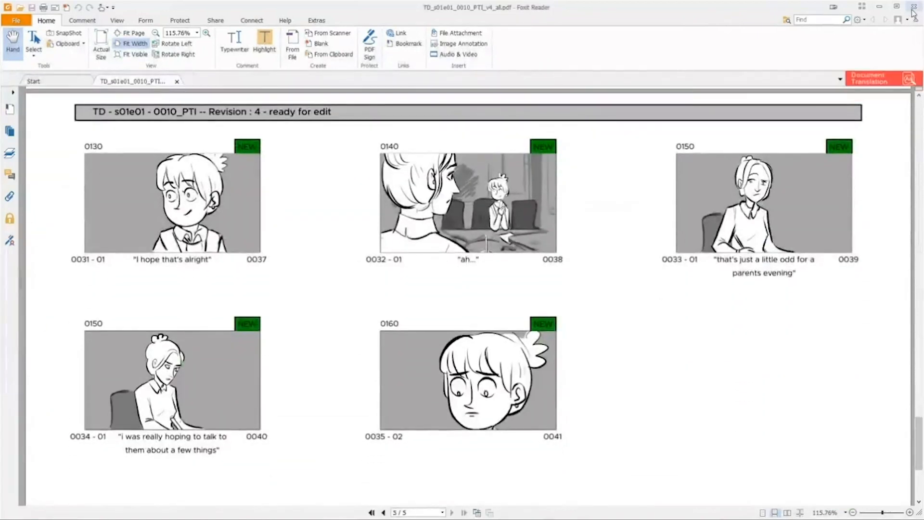
{"action": "key", "text": "alt+F4"}
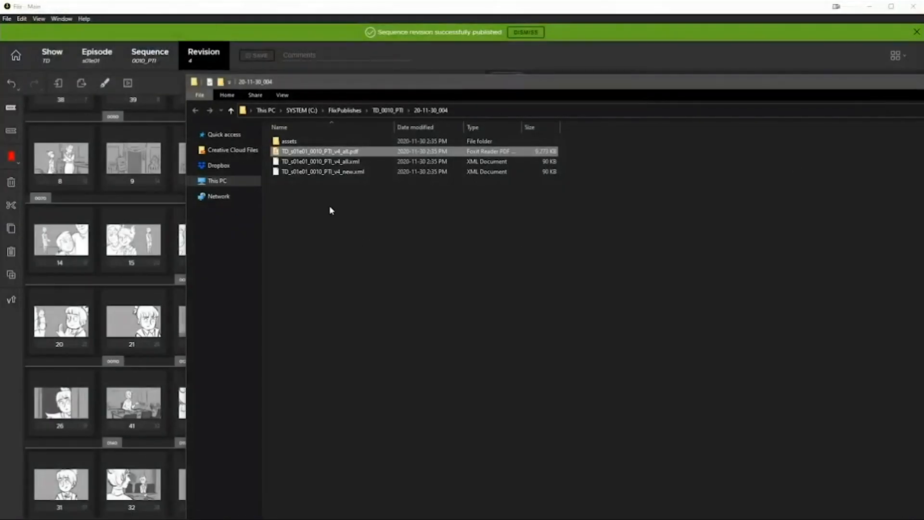
Examine the published v4_all and v4_new XML files and the dated publish folders of TD_0010_PTI
{"action": "left_click", "coordinate": [336, 161]}
{"action": "left_click", "coordinate": [340, 173]}
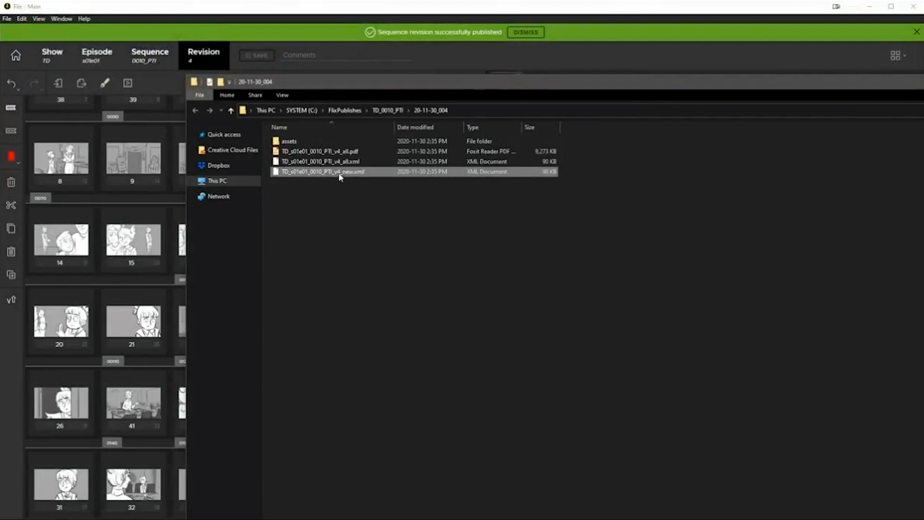
{"action": "left_click", "coordinate": [357, 232]}
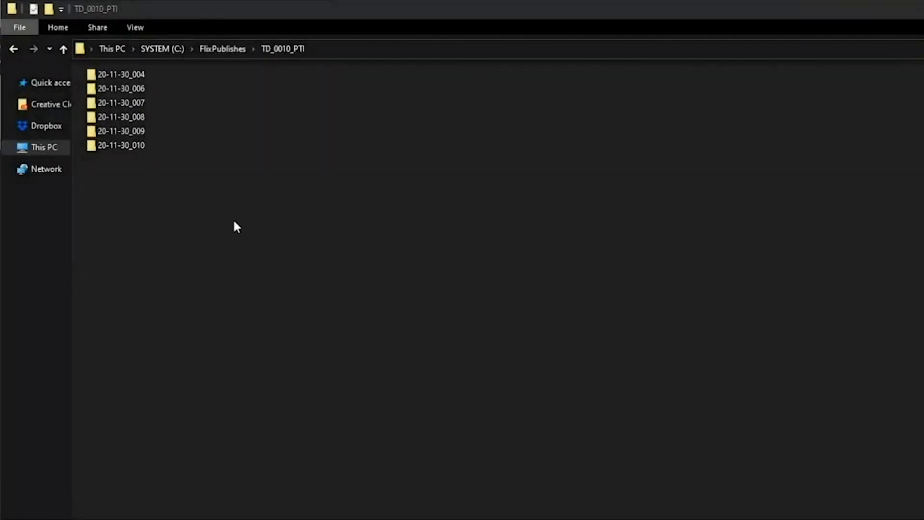
{"action": "left_click_drag", "start_coordinate": [234, 222], "coordinate": [92, 75]}
{"action": "left_click", "coordinate": [261, 241]}
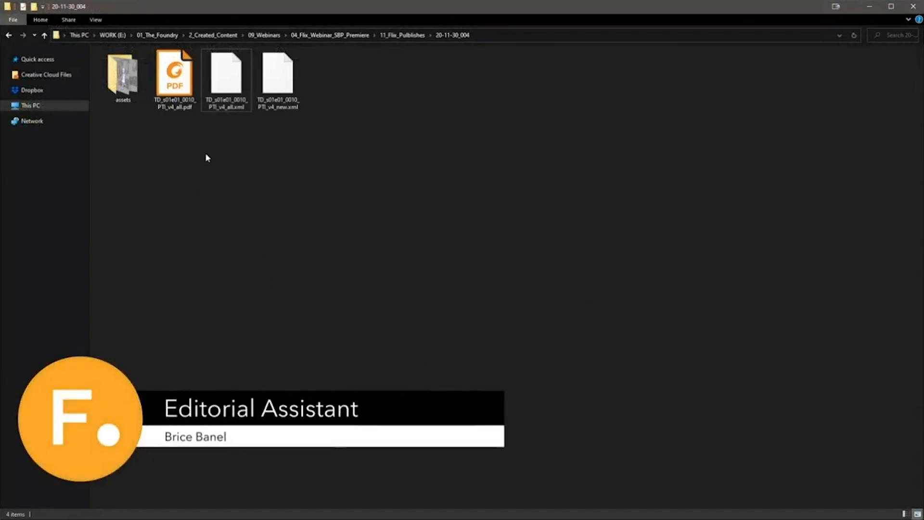
Identify the two sequence XML files, v4_all and v4_new, inside the 11_Flix_Publishes folder 20-11-30_004
{"action": "left_click", "coordinate": [226, 89]}
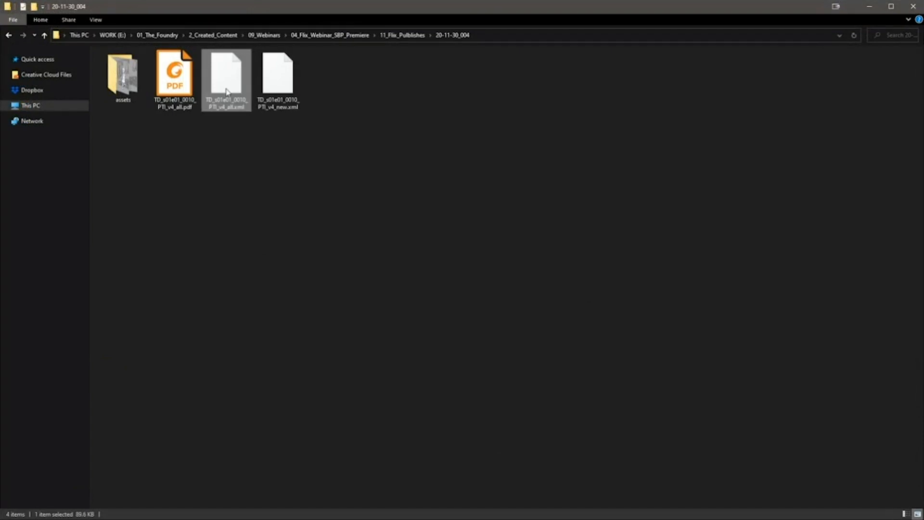
{"action": "left_click", "coordinate": [278, 71]}
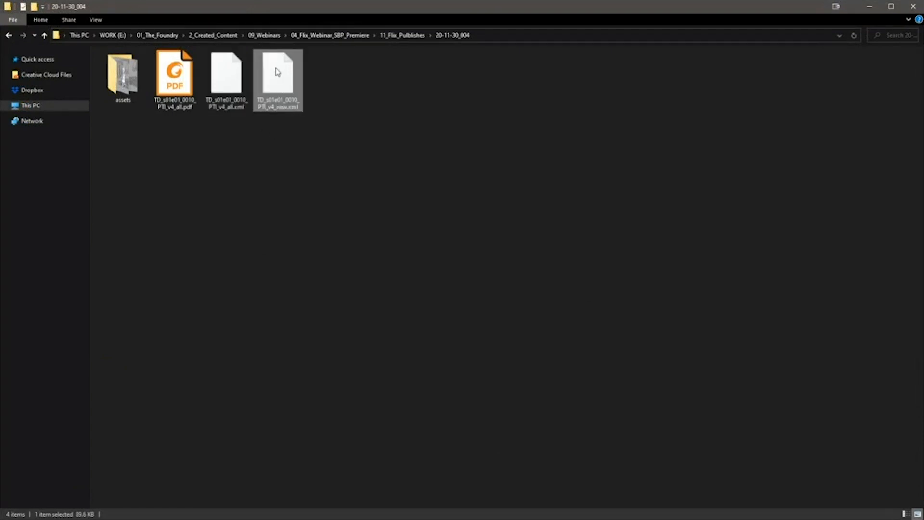
{"action": "left_click", "coordinate": [297, 139]}
{"action": "left_click_drag", "start_coordinate": [297, 140], "coordinate": [242, 52]}
{"action": "left_click", "coordinate": [268, 221]}
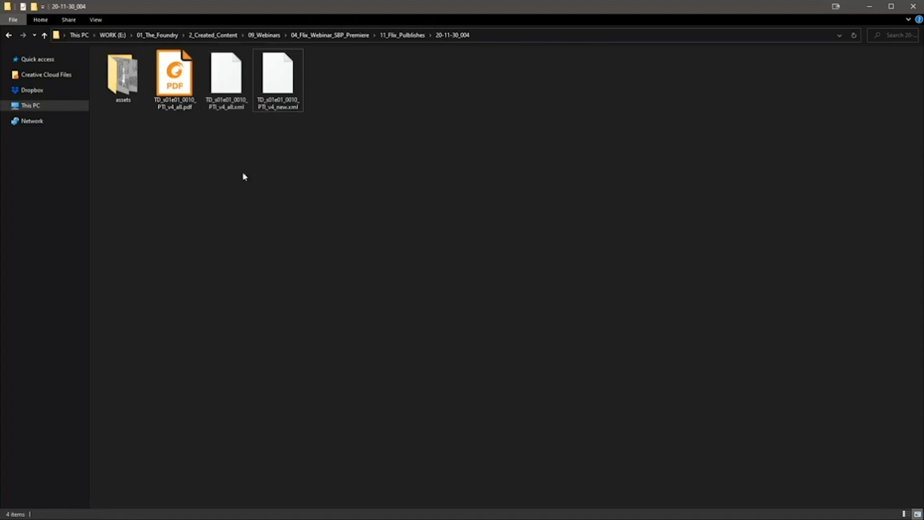
Import TD_s01e01_0010_PTI_v4_all.xml into the Premiere Pro project TD_Edit_V001 and open its TD_0010_PTI_v004 sequence
{"action": "left_click", "coordinate": [226, 89]}
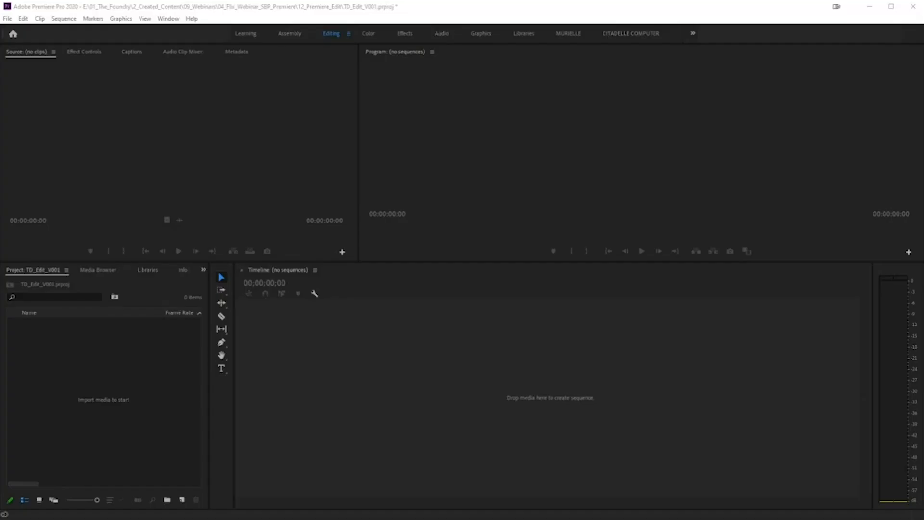
{"action": "left_click_drag", "start_coordinate": [4, 269], "coordinate": [123, 369]}
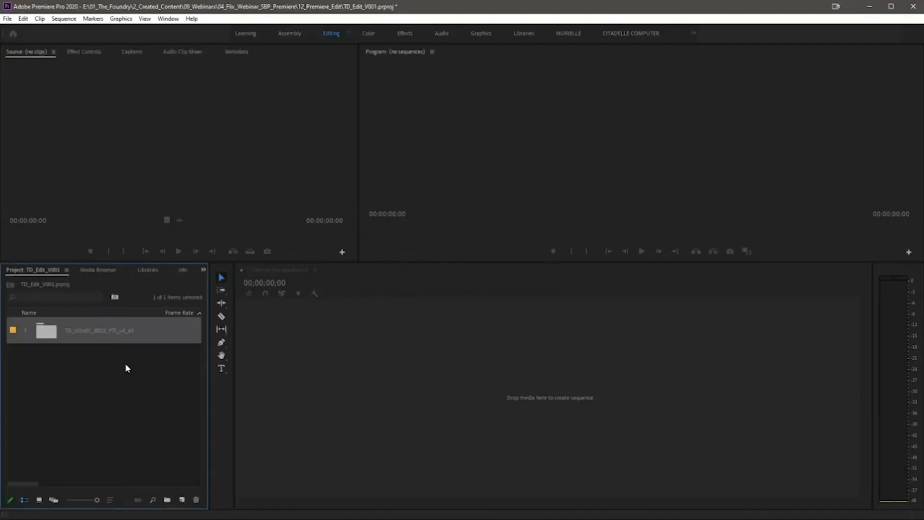
{"action": "left_click", "coordinate": [25, 331]}
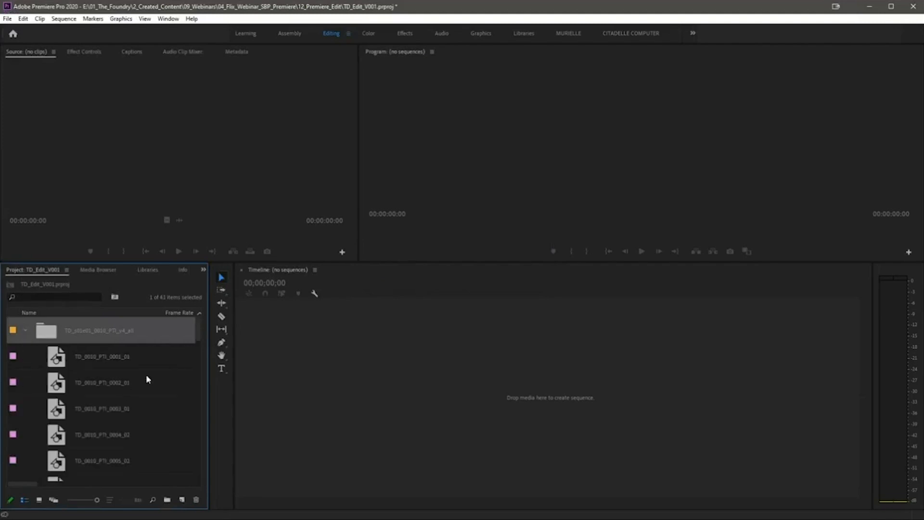
{"action": "left_click_drag", "start_coordinate": [199, 335], "coordinate": [199, 393]}
{"action": "left_click_drag", "start_coordinate": [201, 429], "coordinate": [204, 480]}
{"action": "left_click", "coordinate": [54, 471]}
{"action": "double_click", "coordinate": [54, 471]}
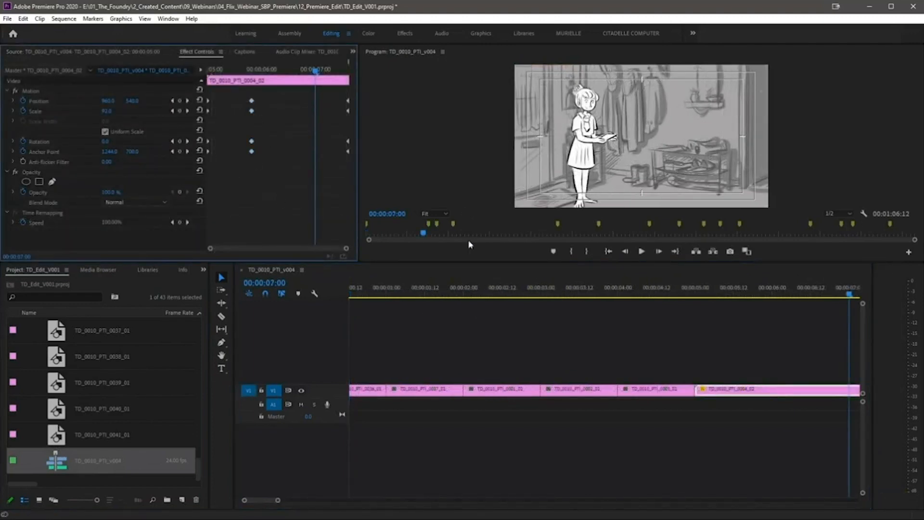
Compare the source frame of clip TD_0010_PTI_0004_02 with its motion keyframes in the sequence
{"action": "key", "text": "f"}
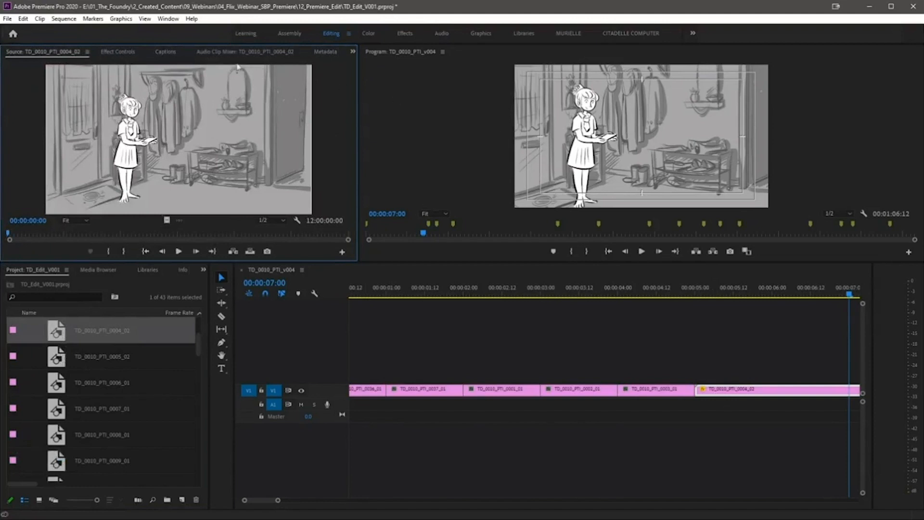
{"action": "left_click", "coordinate": [119, 52]}
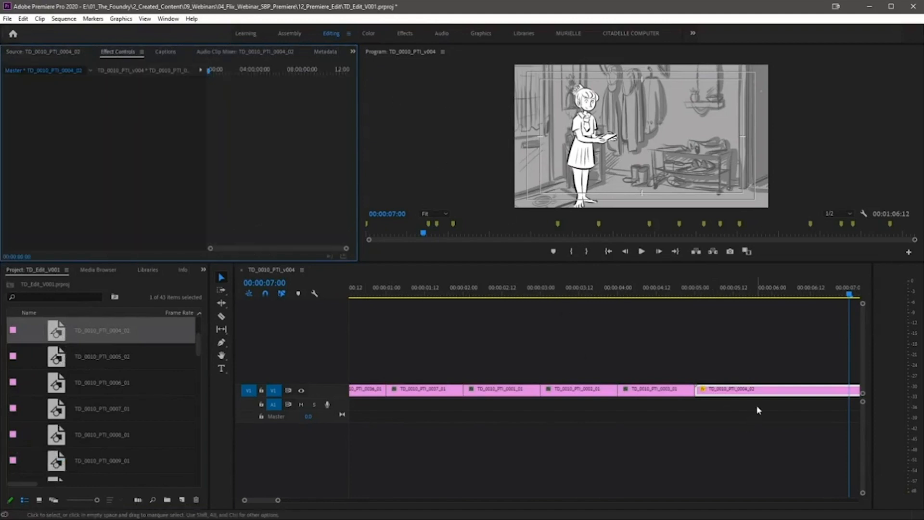
{"action": "left_click", "coordinate": [757, 390]}
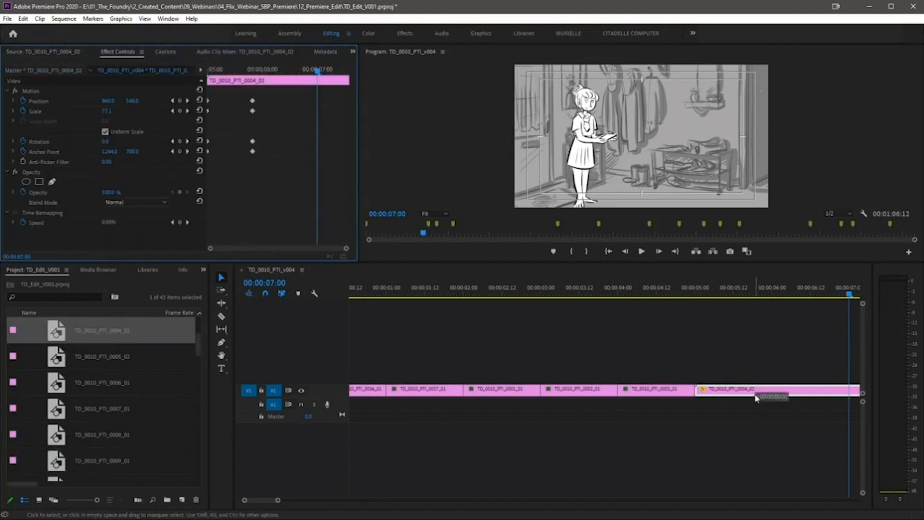
{"action": "right_click", "coordinate": [255, 107]}
Enlarge video track V1 to show clip thumbnails and review the clips and shot markers through the end of the sequence
{"action": "left_click", "coordinate": [507, 390]}
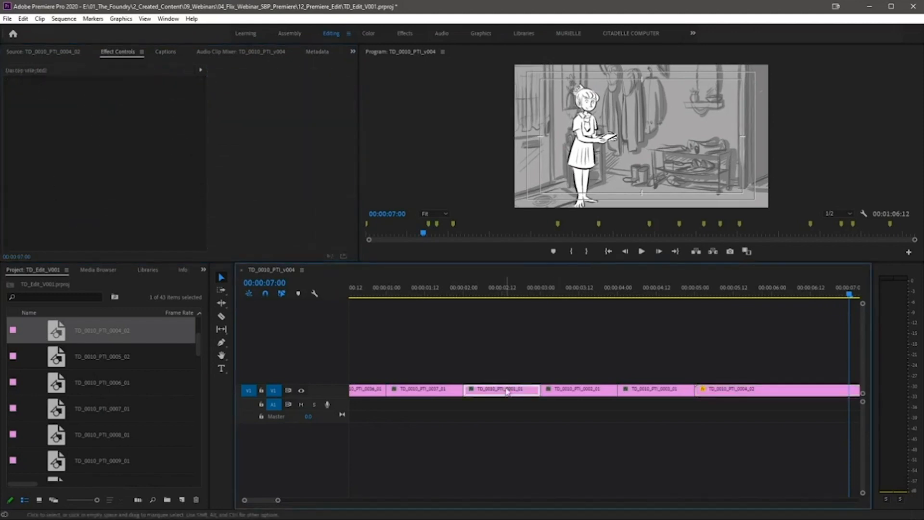
{"action": "left_click_drag", "start_coordinate": [507, 391], "coordinate": [654, 393]}
{"action": "key", "text": "minus"}
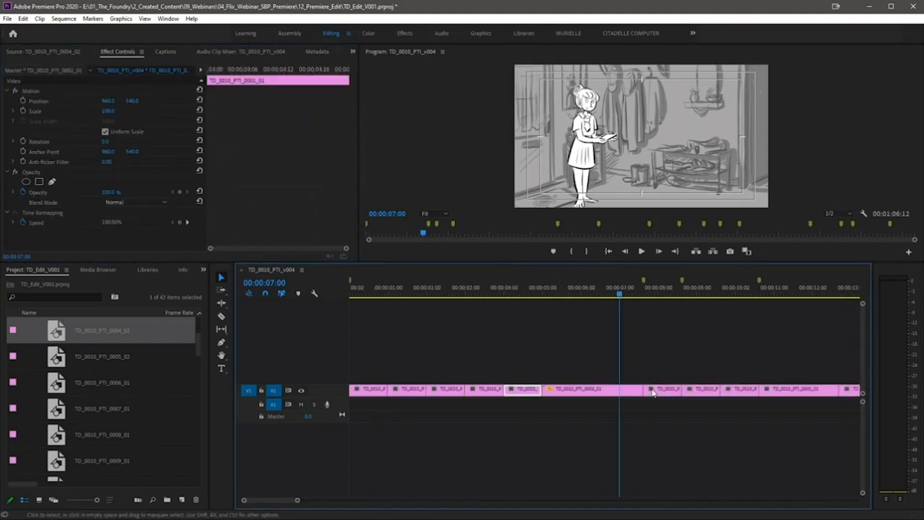
{"action": "key", "text": "minus"}
{"action": "key", "text": "minus"}
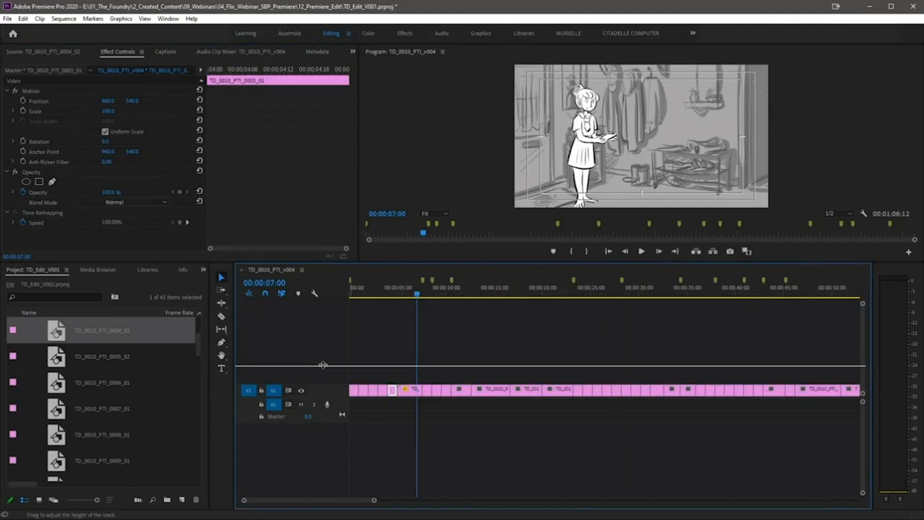
{"action": "left_click_drag", "start_coordinate": [323, 365], "coordinate": [327, 322]}
{"action": "scroll", "coordinate": [604, 311], "scroll_direction": "down", "scroll_amount": 4}
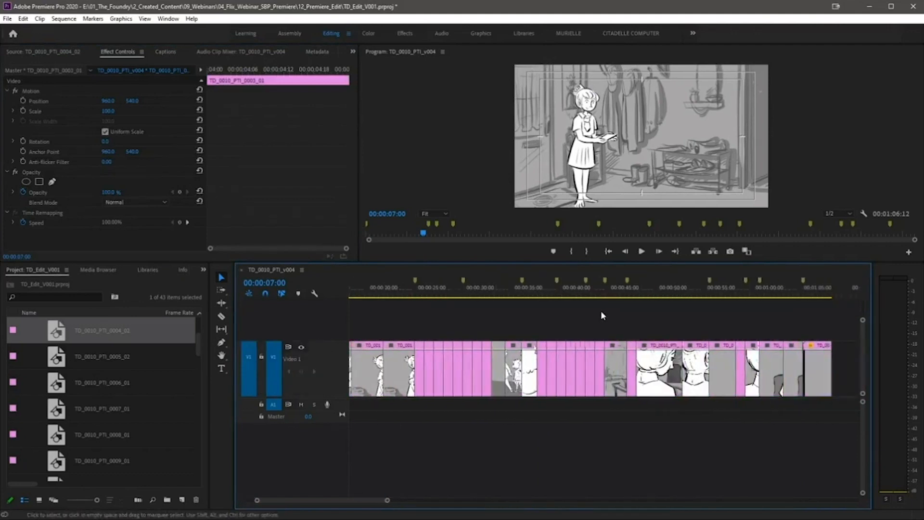
{"action": "scroll", "coordinate": [601, 310], "scroll_direction": "down", "scroll_amount": 1}
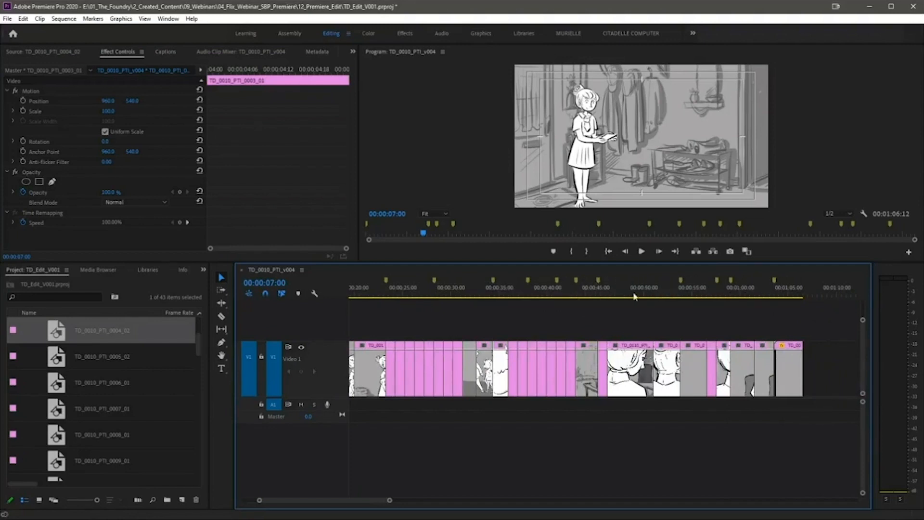
{"action": "left_click_drag", "start_coordinate": [573, 293], "coordinate": [500, 301]}
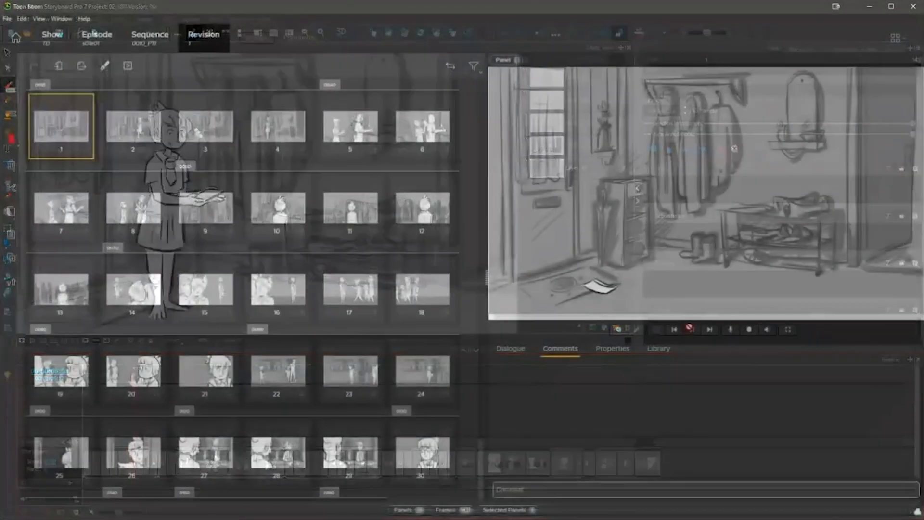
{"action": "left_click", "coordinate": [691, 329]}
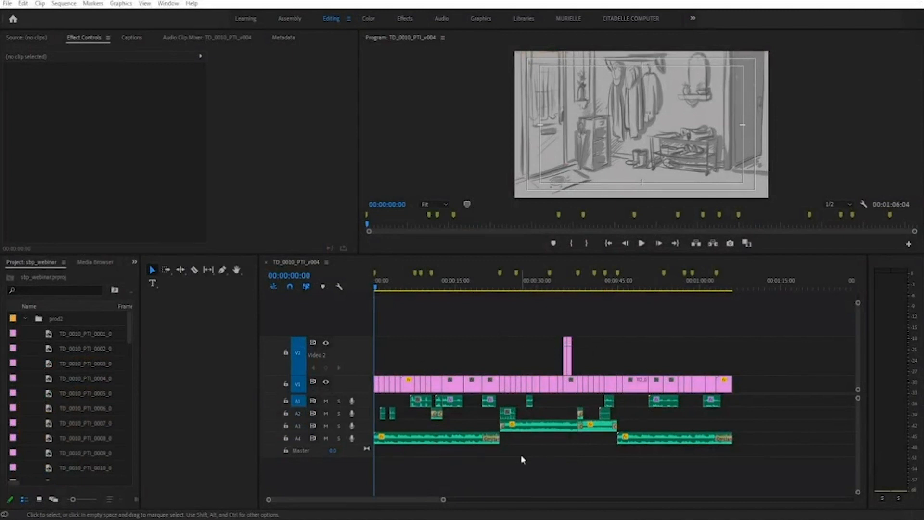
Review the edited sequence in the sbp_webiner project, checking clip TD_0010_PTI_0004_02's camera keyframes and the audio around 00:00:25:10
{"action": "key", "text": "="}
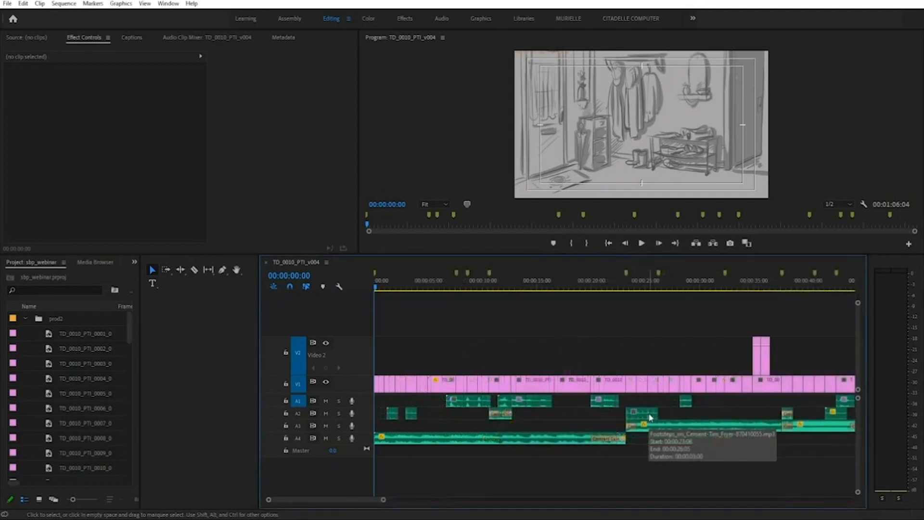
{"action": "left_click", "coordinate": [441, 281]}
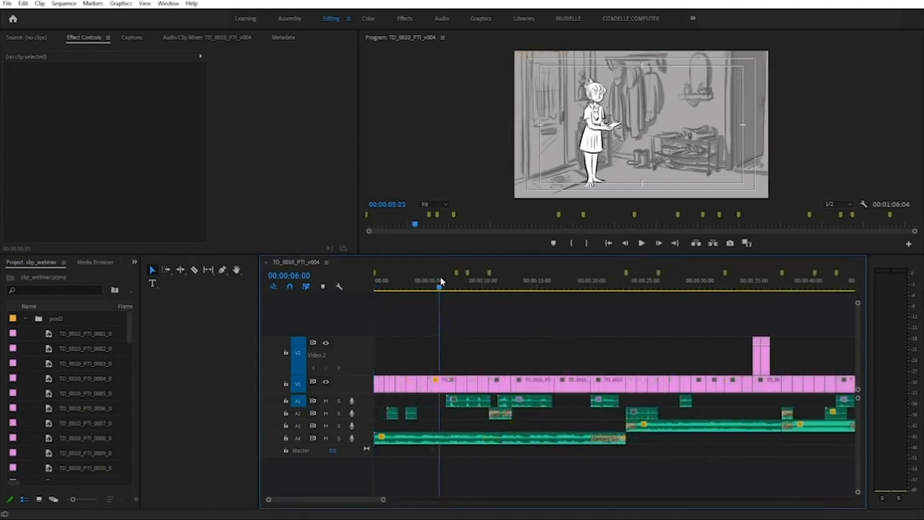
{"action": "left_click", "coordinate": [450, 383]}
{"action": "mouse_move", "coordinate": [441, 288]}
{"action": "left_mouse_down"}
{"action": "mouse_move", "coordinate": [433, 287]}
{"action": "mouse_move", "coordinate": [447, 288]}
{"action": "left_mouse_up"}
{"action": "left_click", "coordinate": [596, 289]}
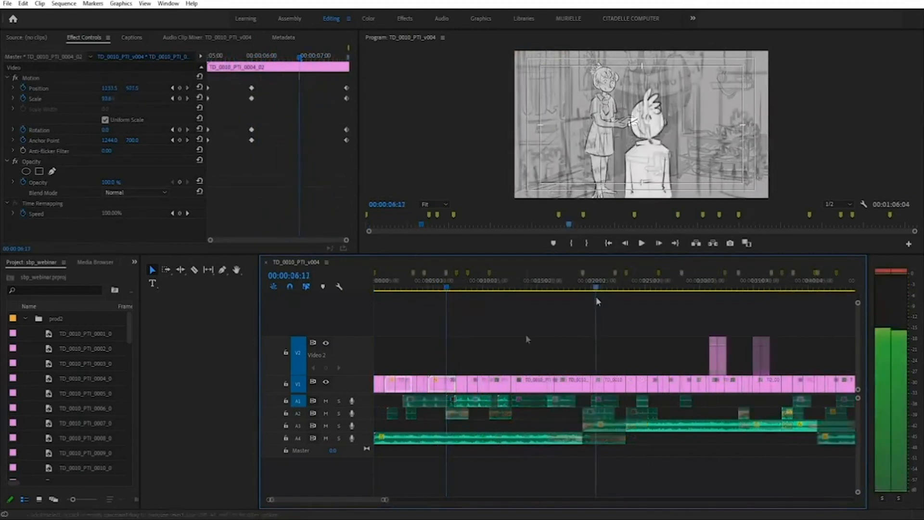
{"action": "left_click_drag", "start_coordinate": [600, 294], "coordinate": [608, 293]}
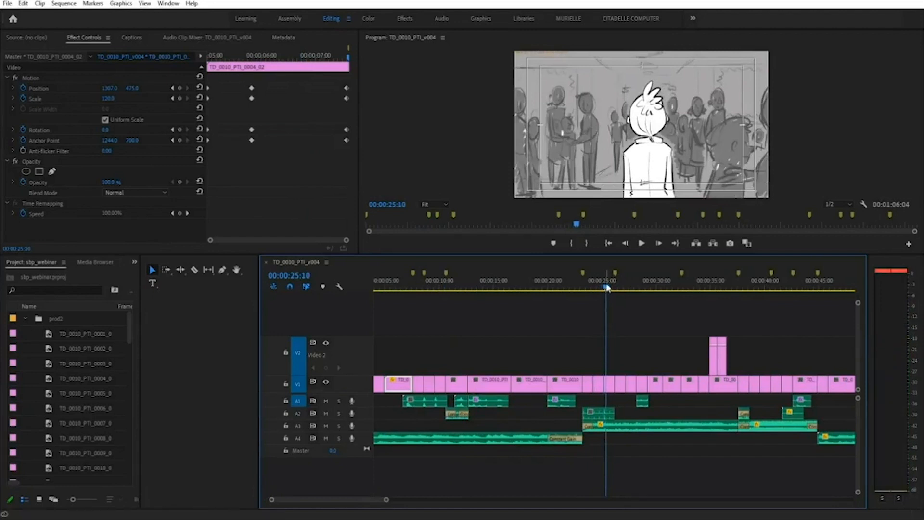
Select the two added clips on Video 2 and scrub through them around 00:00:35:19
{"action": "left_click_drag", "start_coordinate": [680, 312], "coordinate": [739, 373]}
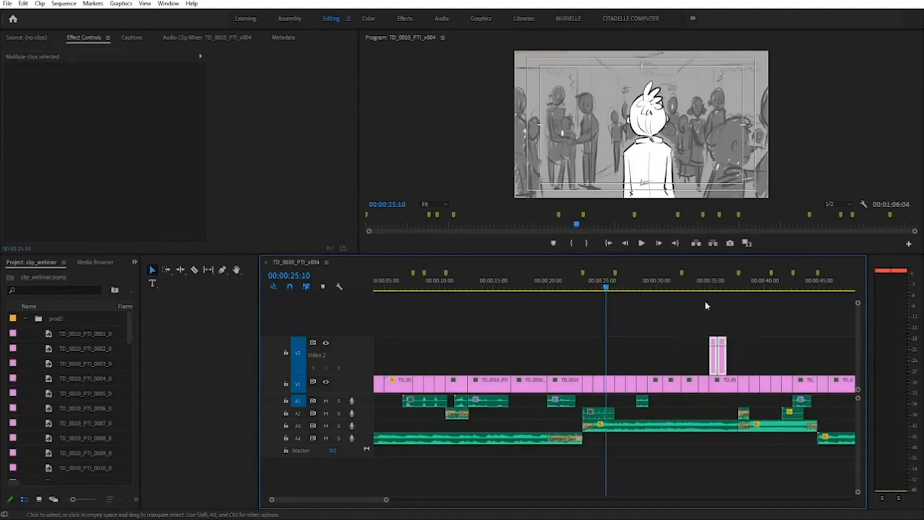
{"action": "left_click", "coordinate": [702, 287]}
{"action": "left_click_drag", "start_coordinate": [705, 285], "coordinate": [714, 287]}
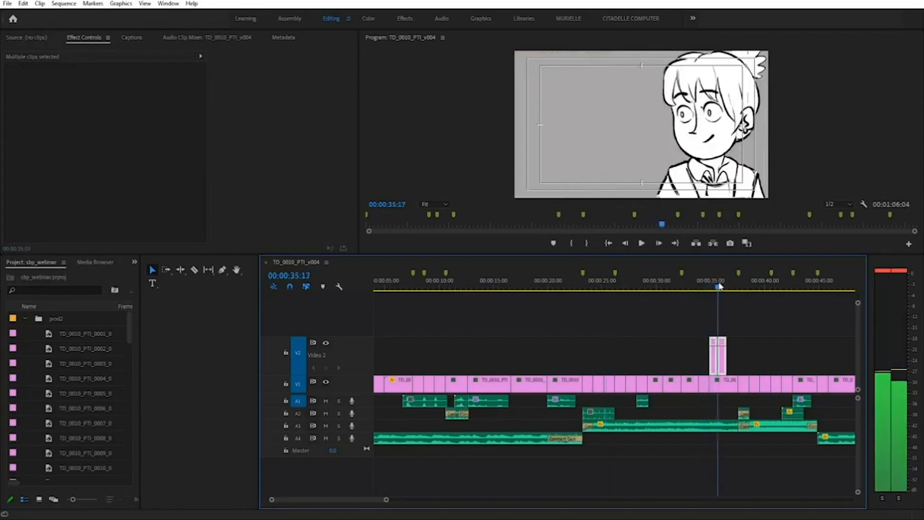
{"action": "scroll", "coordinate": [643, 354], "scroll_direction": "down", "scroll_amount": 6}
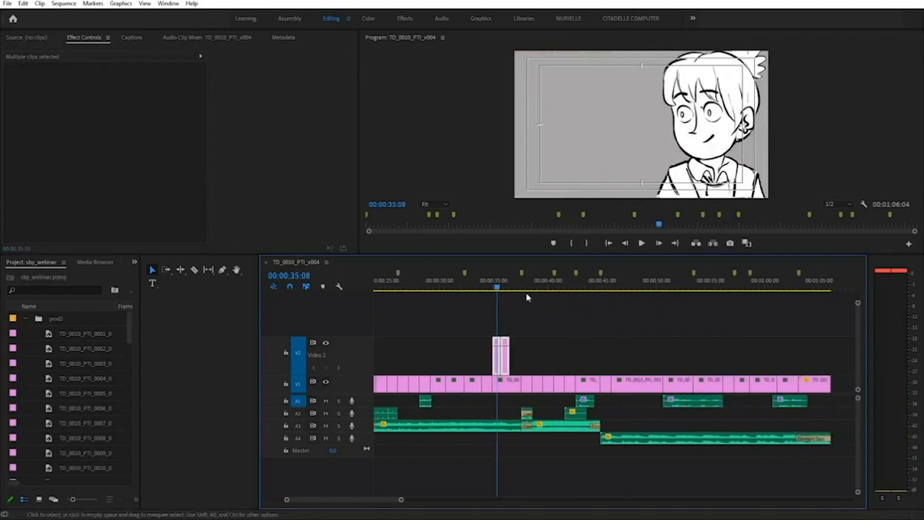
{"action": "mouse_move", "coordinate": [498, 289]}
{"action": "left_mouse_down"}
{"action": "mouse_move", "coordinate": [727, 290]}
{"action": "mouse_move", "coordinate": [502, 291]}
{"action": "left_mouse_up"}
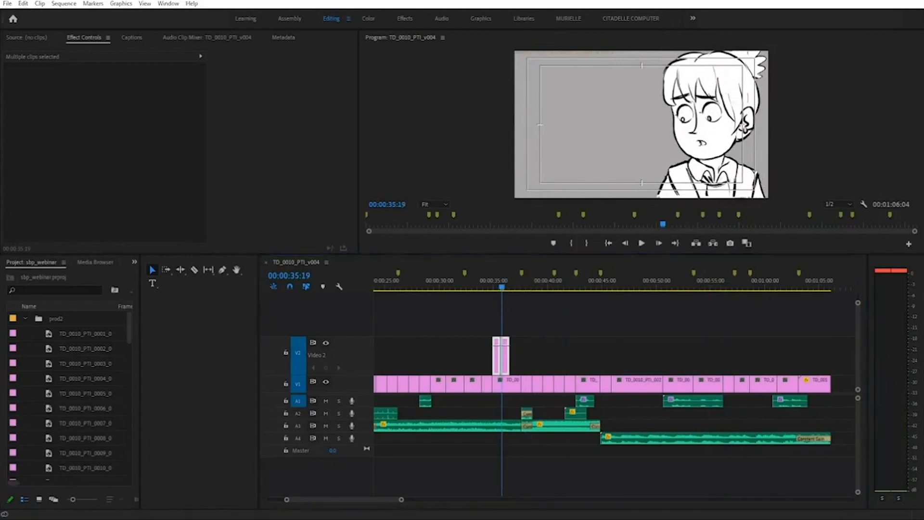
Export the TD_0010_PTI_v004 sequence as a Final Cut Pro XML file named TD_0010_PTI_v004.xml in the 01_Premiere folder
{"action": "left_click", "coordinate": [435, 157]}
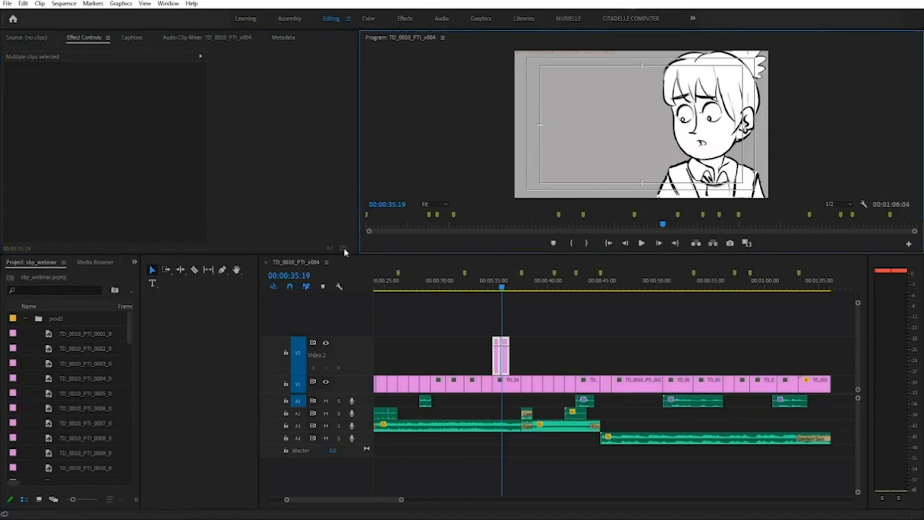
{"action": "left_click", "coordinate": [8, 4]}
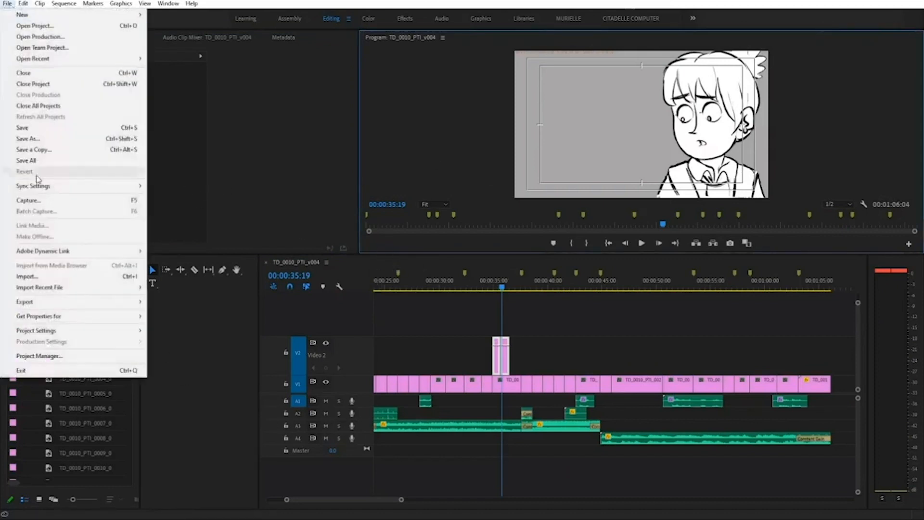
{"action": "mouse_move", "coordinate": [95, 310]}
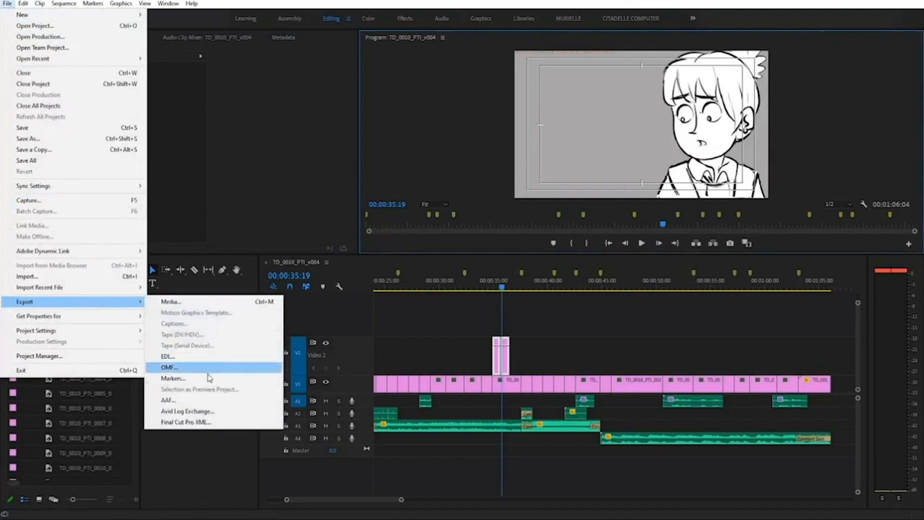
{"action": "left_click", "coordinate": [207, 422]}
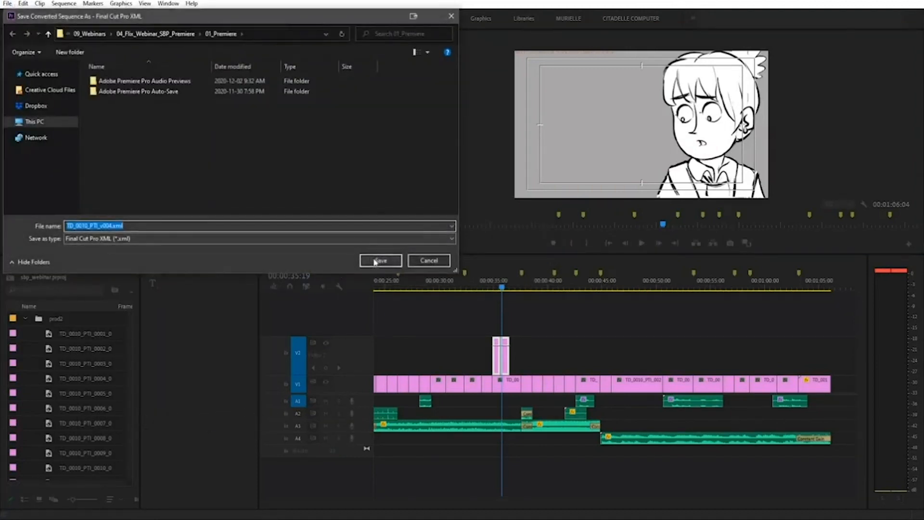
{"action": "left_click", "coordinate": [377, 261]}
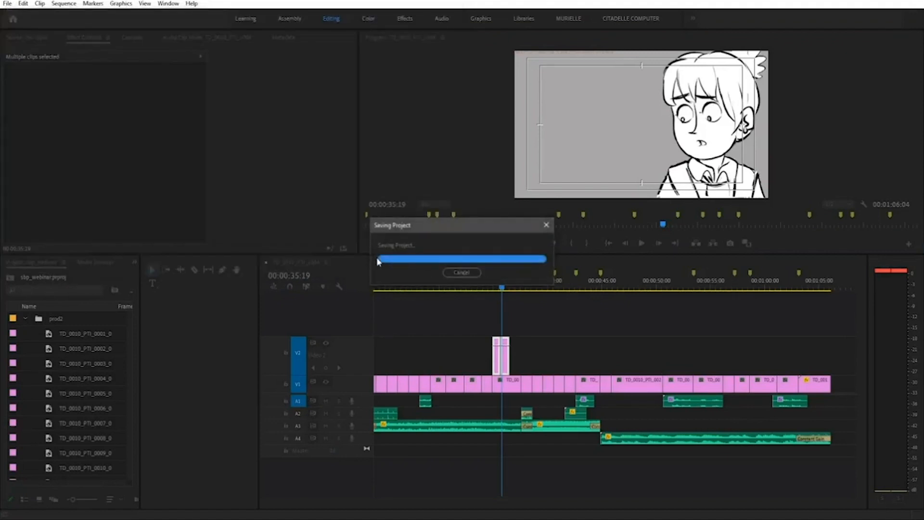
Export the sequence as a QuickTime movie using the Apple ProRes 422 Proxy preset
{"action": "left_click", "coordinate": [7, 4]}
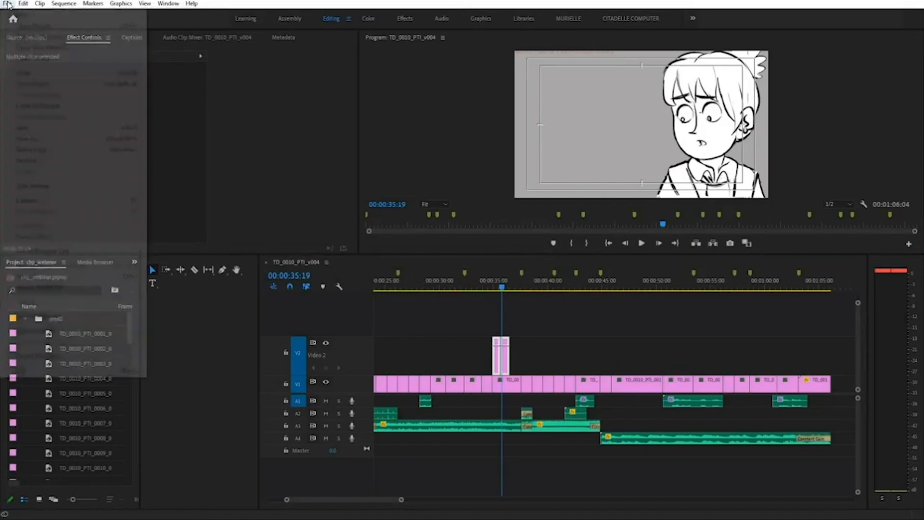
{"action": "mouse_move", "coordinate": [78, 307]}
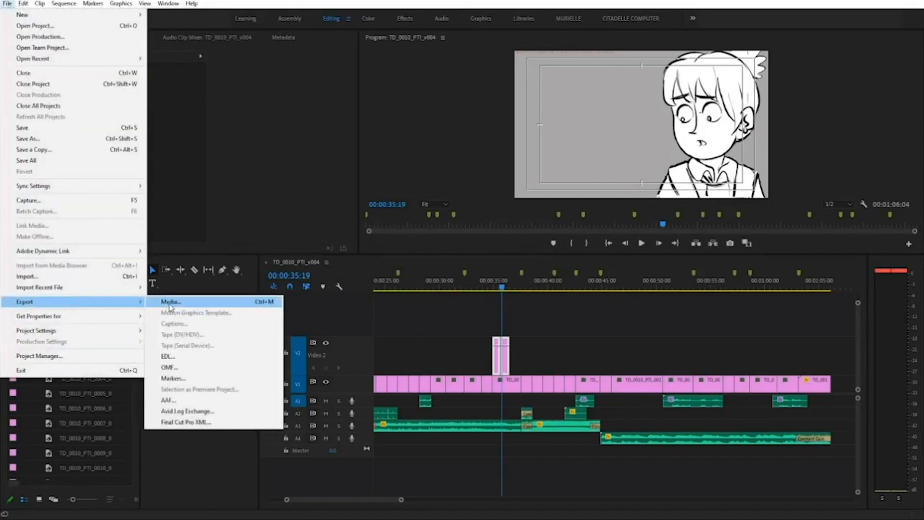
{"action": "left_click", "coordinate": [169, 303]}
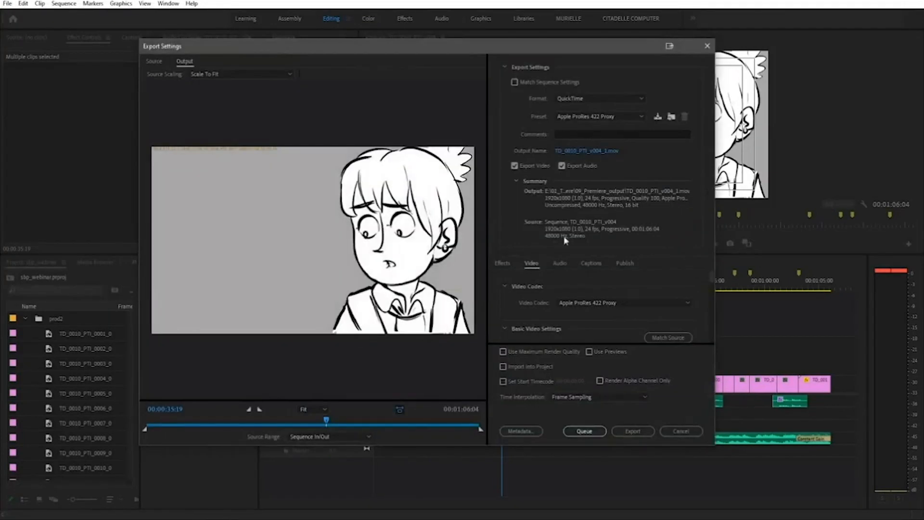
{"action": "left_click", "coordinate": [589, 116]}
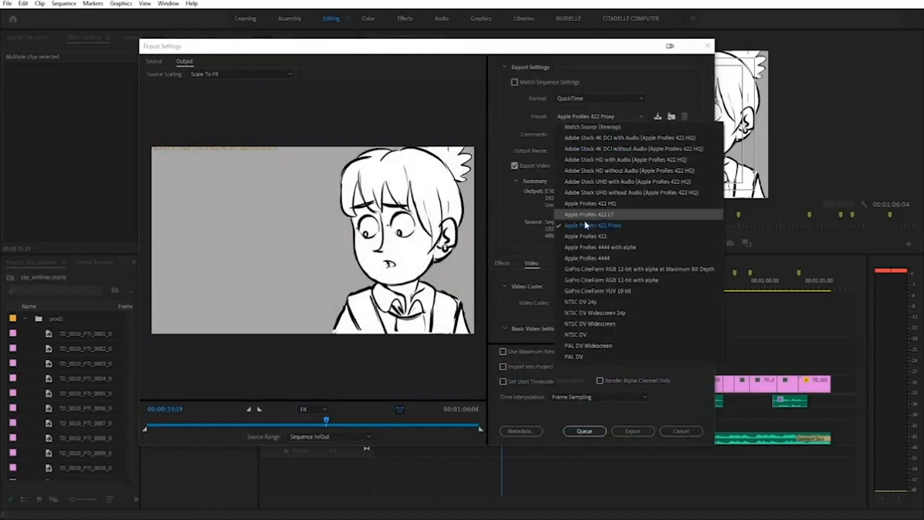
{"action": "left_click", "coordinate": [633, 226]}
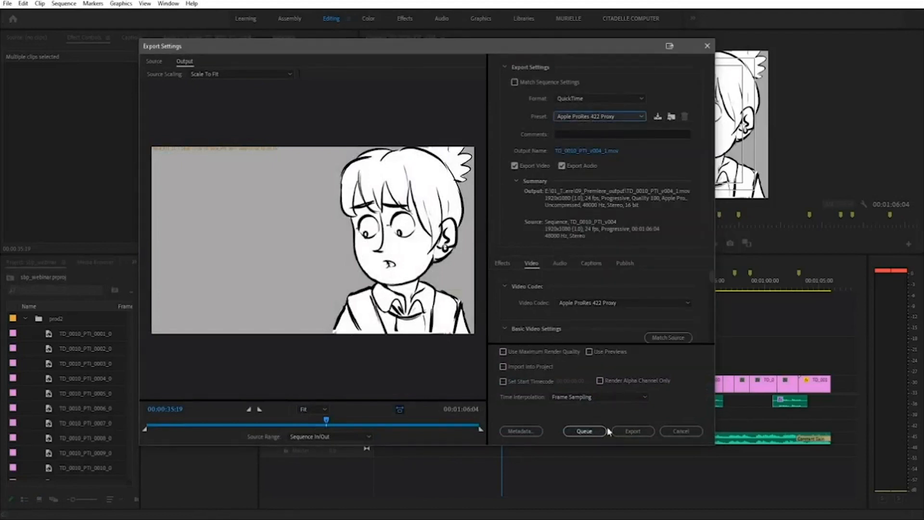
{"action": "left_click", "coordinate": [638, 432]}
{"action": "left_click", "coordinate": [637, 432]}
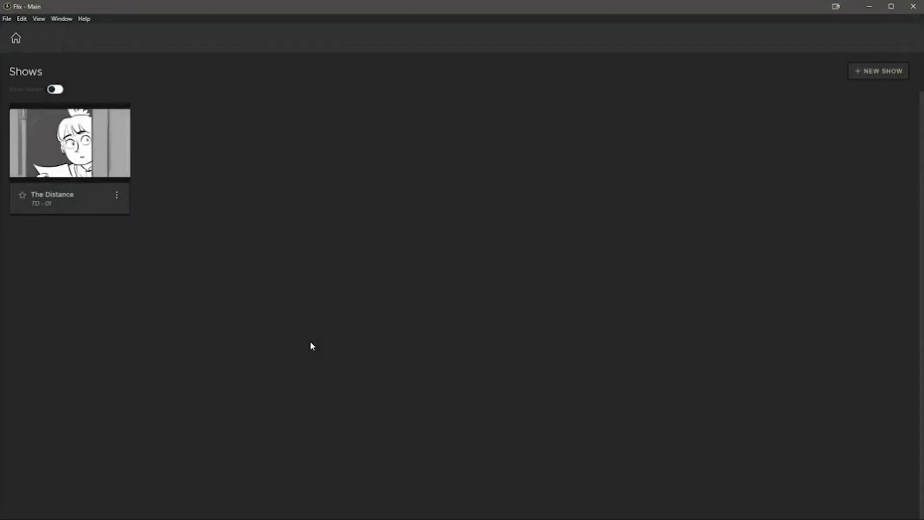
In Flix, open sequence 0010_PTI of The Distance's episode s01e01 and start an Editorial import from Premiere
{"action": "left_click", "coordinate": [88, 165]}
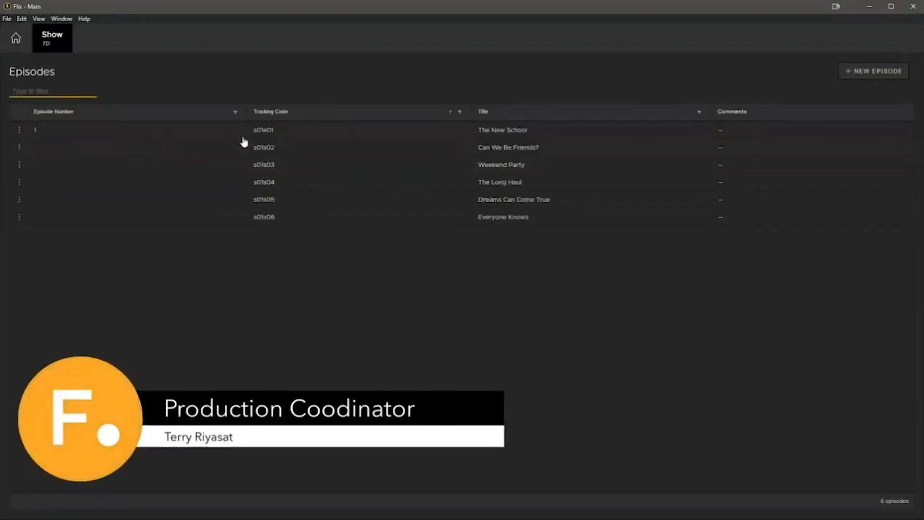
{"action": "left_click", "coordinate": [276, 132]}
{"action": "left_click", "coordinate": [301, 135]}
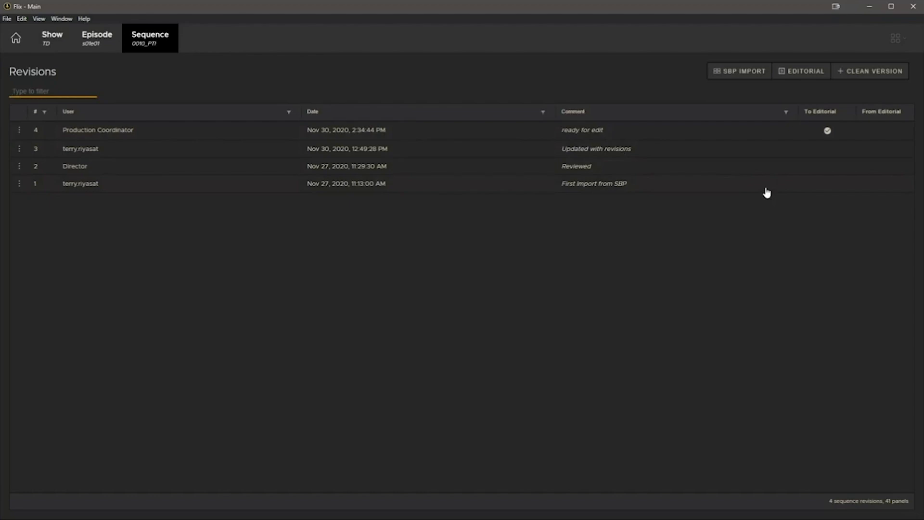
{"action": "left_click", "coordinate": [801, 72]}
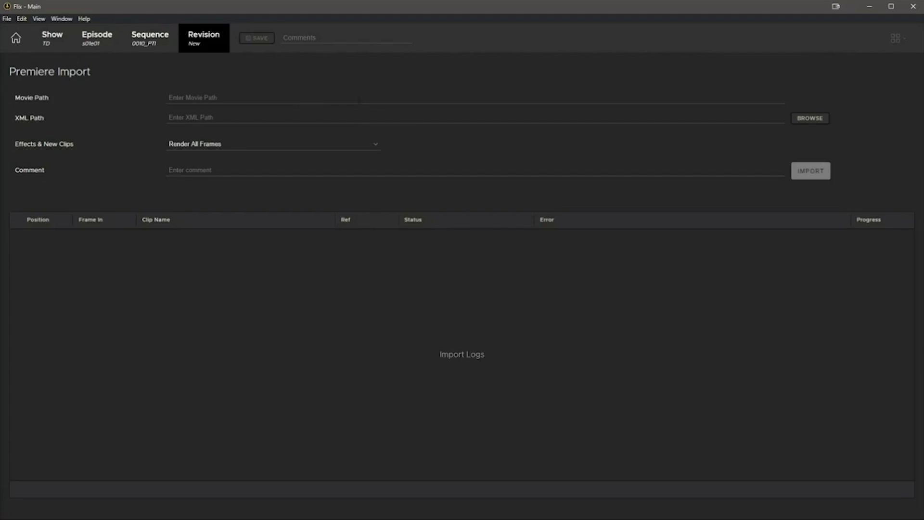
Load TD_0010_PTI_v004.mov and TD_0010_PTI_v004.xml from the 09_Premiere_output XML folder as the import's movie and XML files
{"action": "left_click", "coordinate": [807, 121]}
{"action": "double_click", "coordinate": [112, 106]}
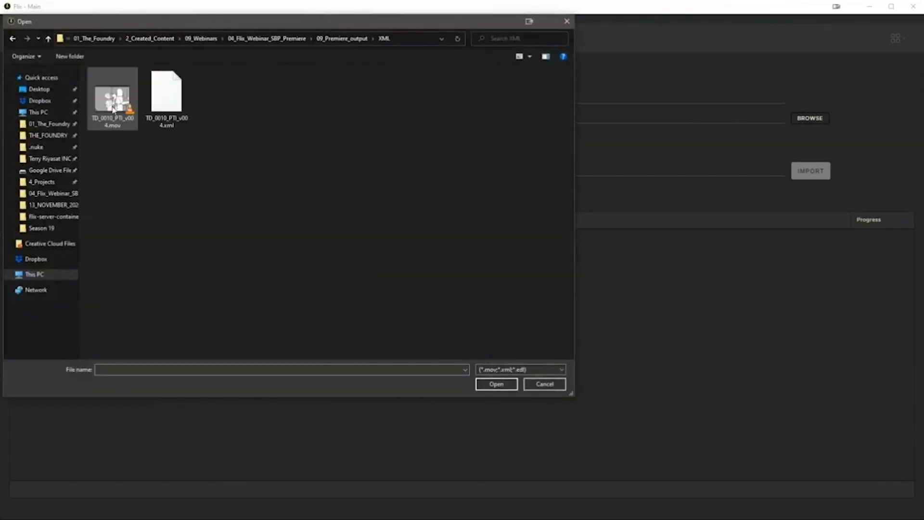
{"action": "left_click", "coordinate": [112, 105]}
{"action": "left_click", "coordinate": [167, 96], "text": "ctrl"}
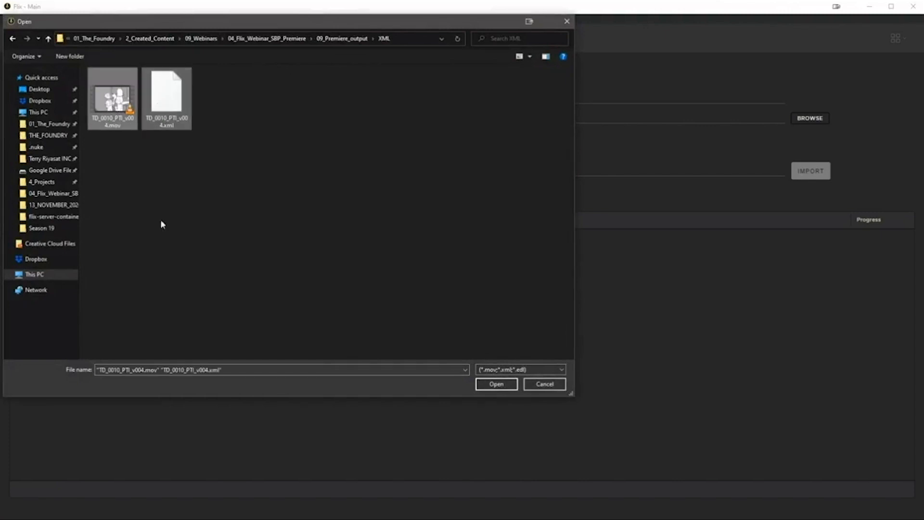
{"action": "left_click", "coordinate": [498, 384]}
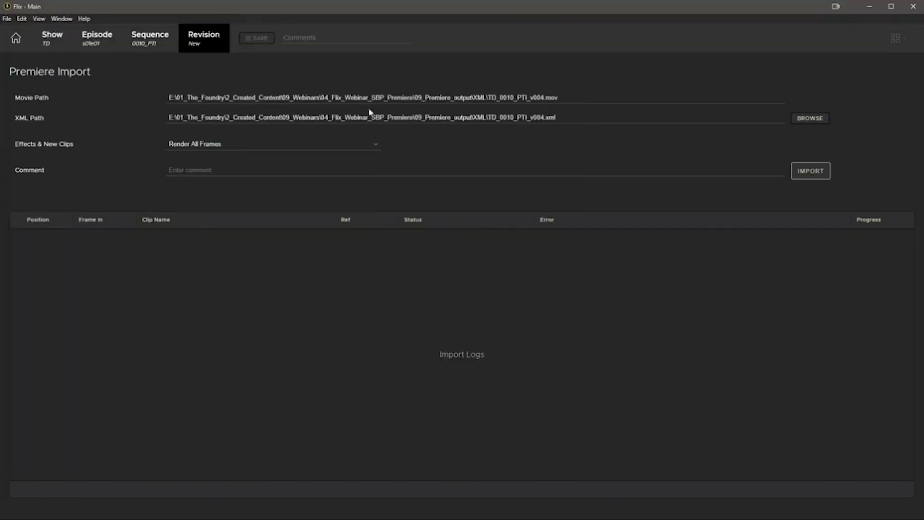
Keep Render All Frames for effects and new clips, add the comment "Back from Edit", and import the edit
{"action": "left_click", "coordinate": [267, 147]}
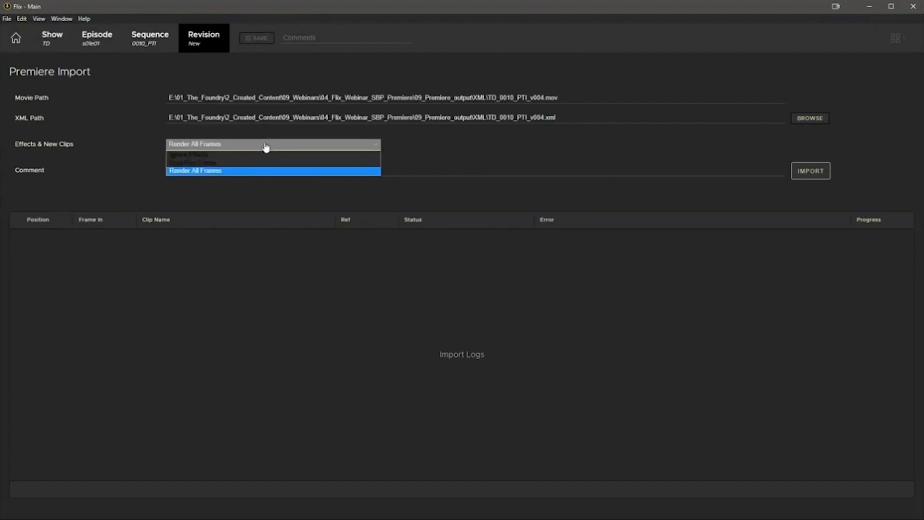
{"action": "left_click", "coordinate": [221, 172]}
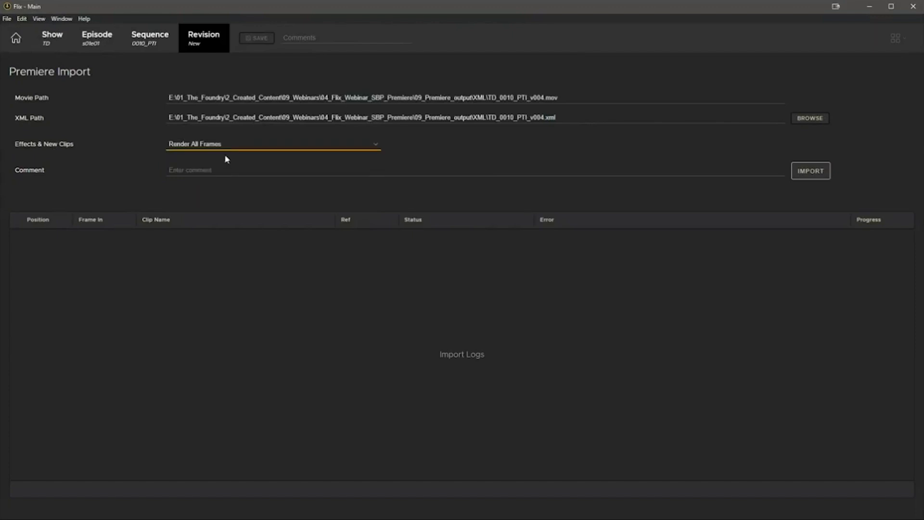
{"action": "left_click", "coordinate": [252, 168]}
{"action": "type", "text": "Back "}
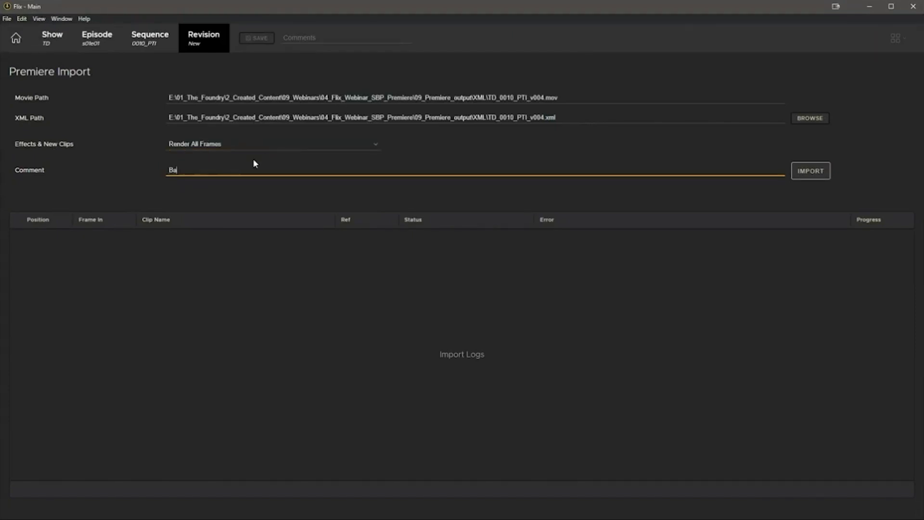
{"action": "type", "text": "from Edit"}
{"action": "left_click", "coordinate": [811, 171]}
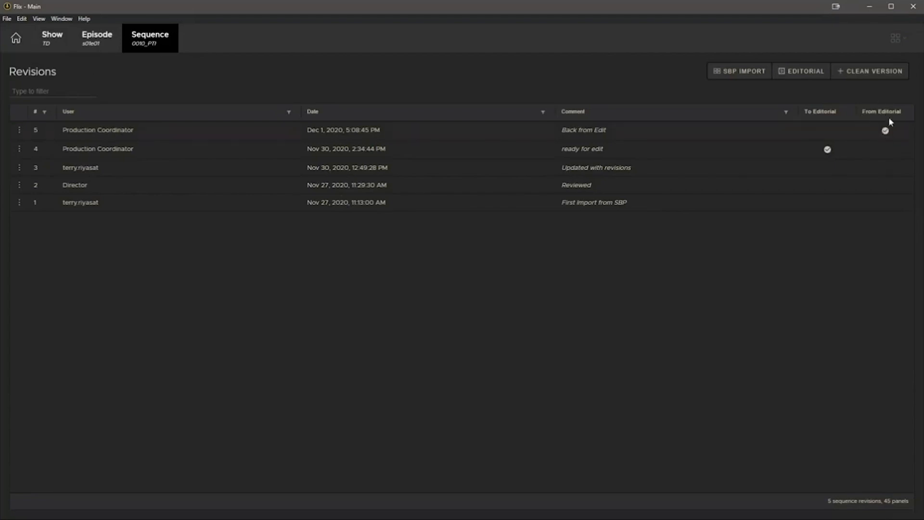
Open revision 5, scrub through panel 4-3's camera move, and flag that panel with a yellow marker
{"action": "double_click", "coordinate": [269, 138]}
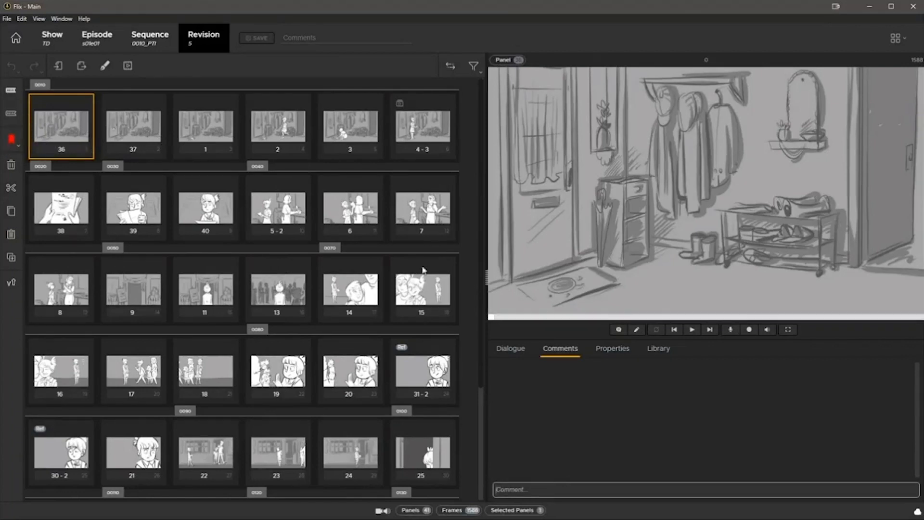
{"action": "left_click", "coordinate": [422, 136]}
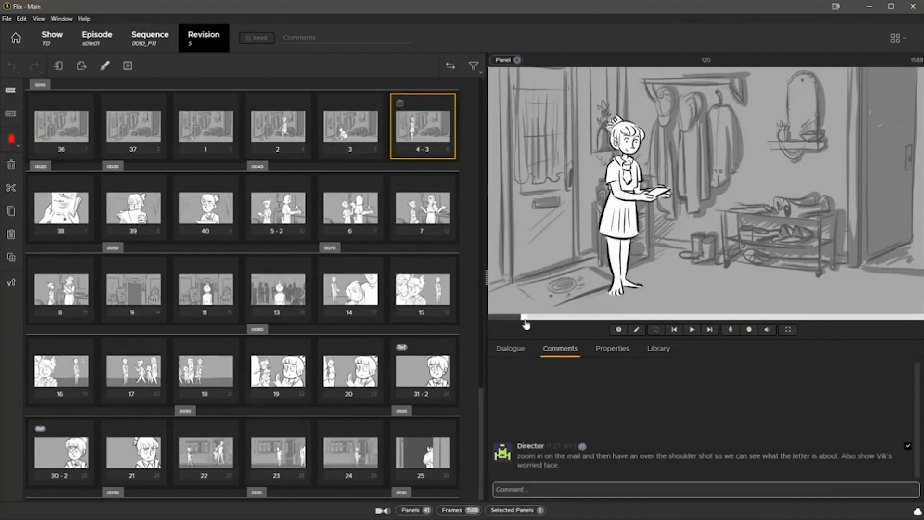
{"action": "left_click_drag", "start_coordinate": [524, 322], "coordinate": [538, 322]}
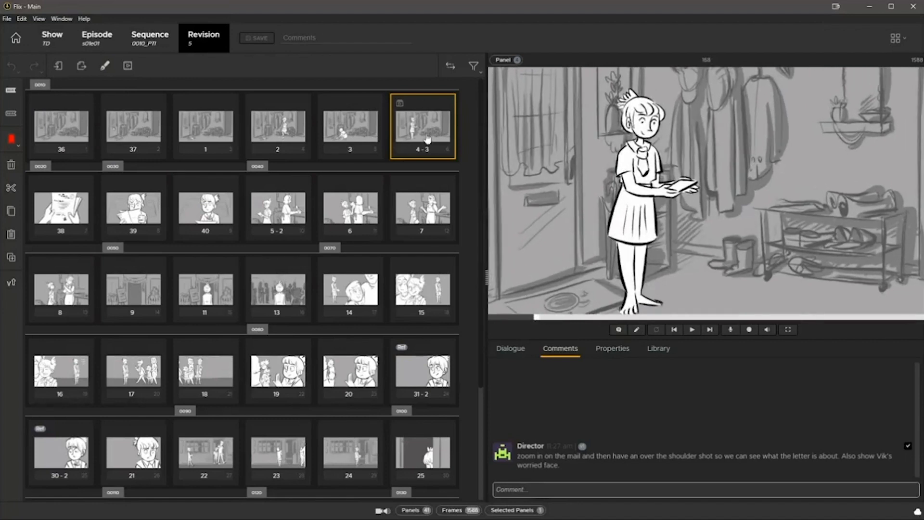
{"action": "left_click", "coordinate": [19, 143]}
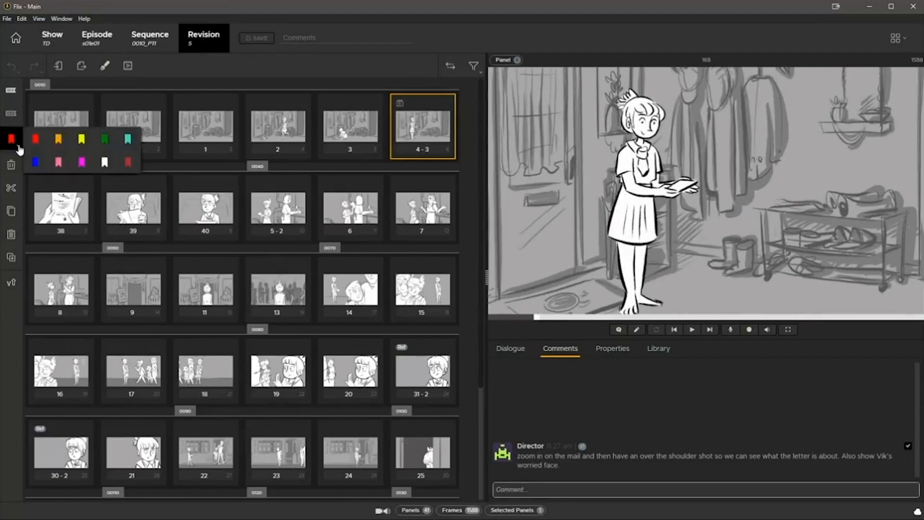
{"action": "left_click", "coordinate": [82, 141]}
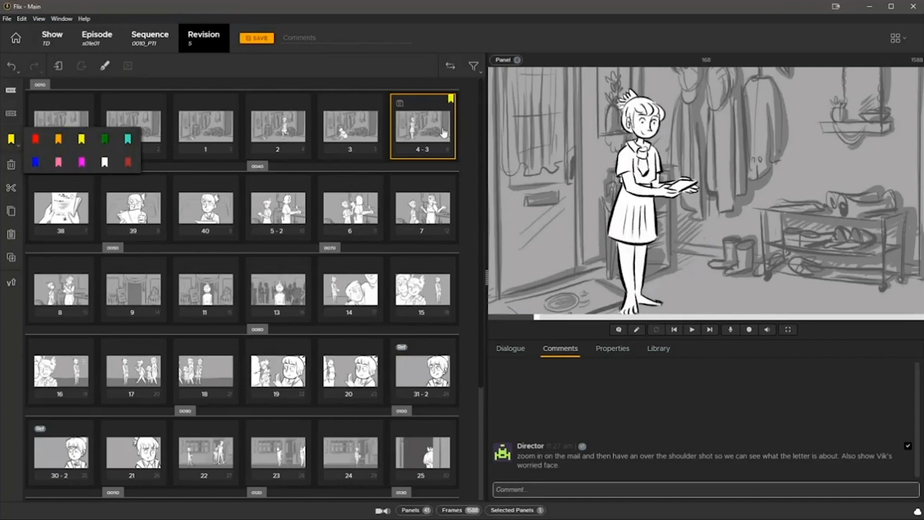
Compare panels 11 and 13 by switching back and forth between them to check the girl's position
{"action": "left_click", "coordinate": [208, 296]}
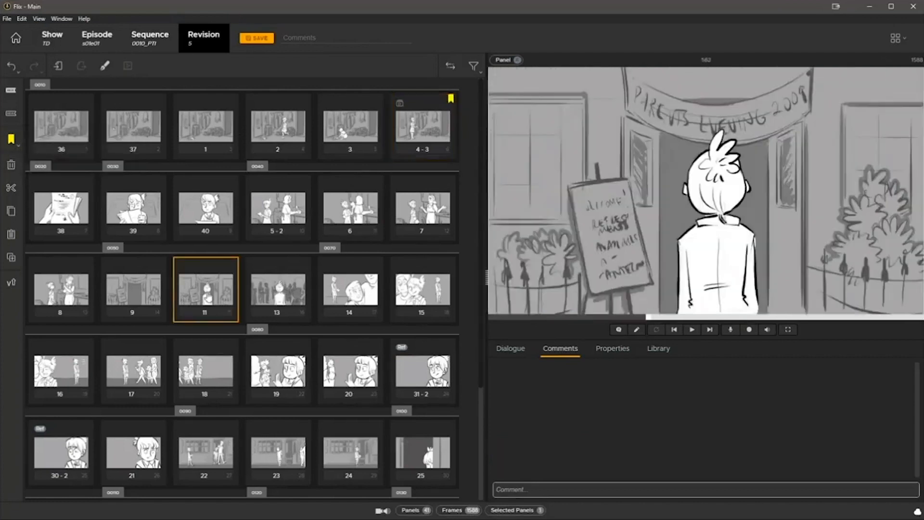
{"action": "left_click", "coordinate": [265, 294]}
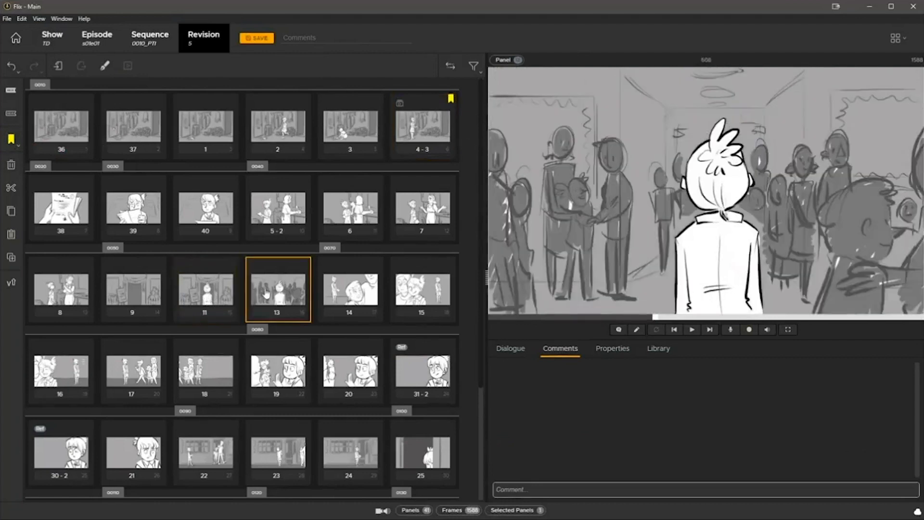
{"action": "key", "text": "Left"}
{"action": "left_click", "coordinate": [266, 294]}
{"action": "key", "text": "Left"}
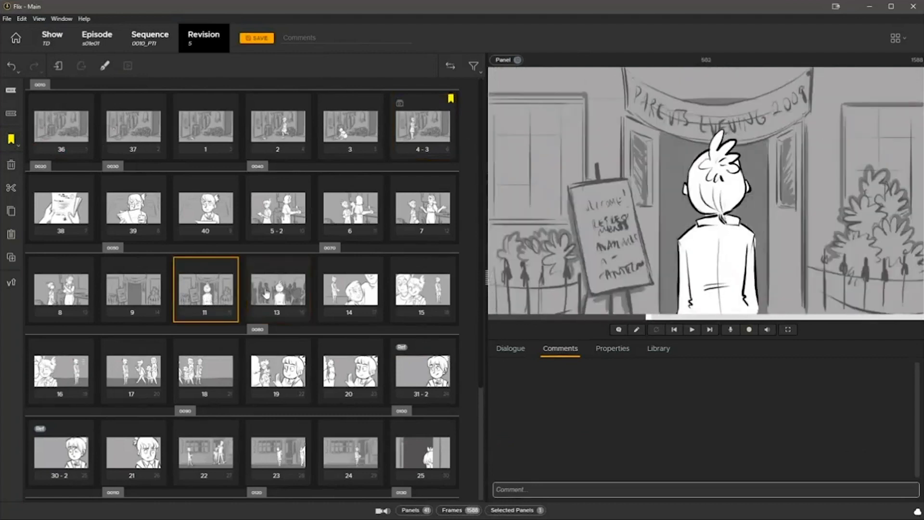
{"action": "left_click", "coordinate": [267, 294]}
{"action": "key", "text": "Left"}
{"action": "left_click", "coordinate": [266, 294]}
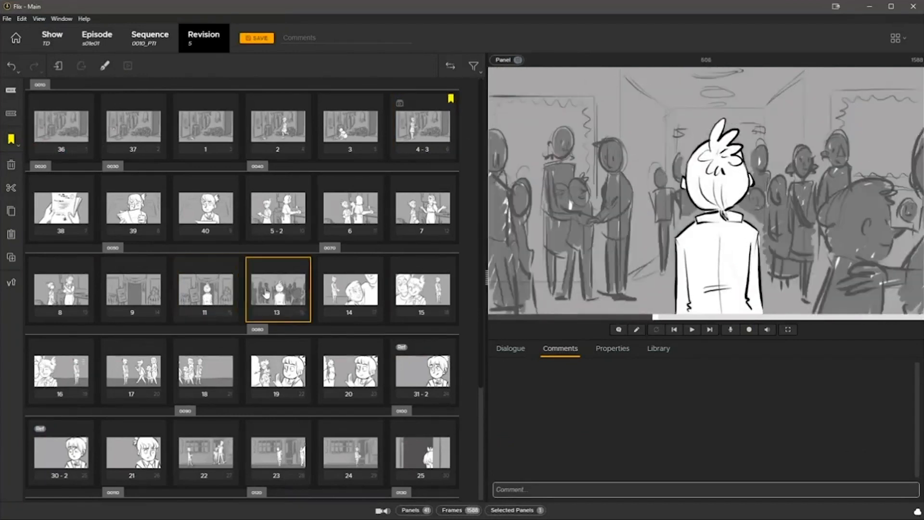
Flag panels 11 and 13 together with a red marker
{"action": "left_click", "coordinate": [220, 293]}
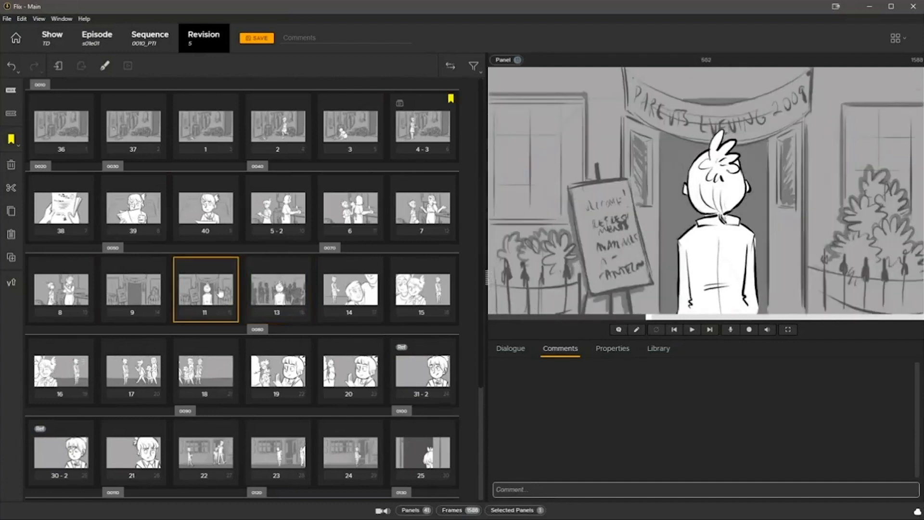
{"action": "left_click", "coordinate": [283, 299], "text": "ctrl"}
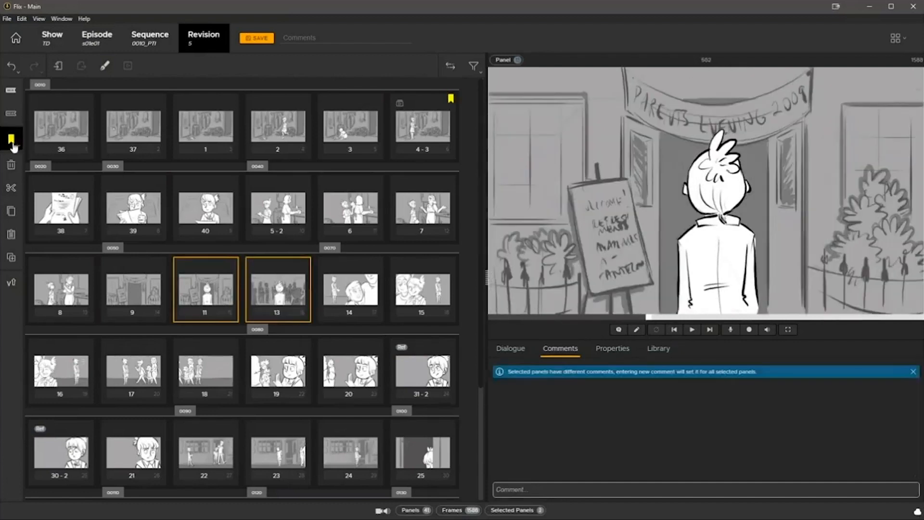
{"action": "left_click", "coordinate": [19, 146]}
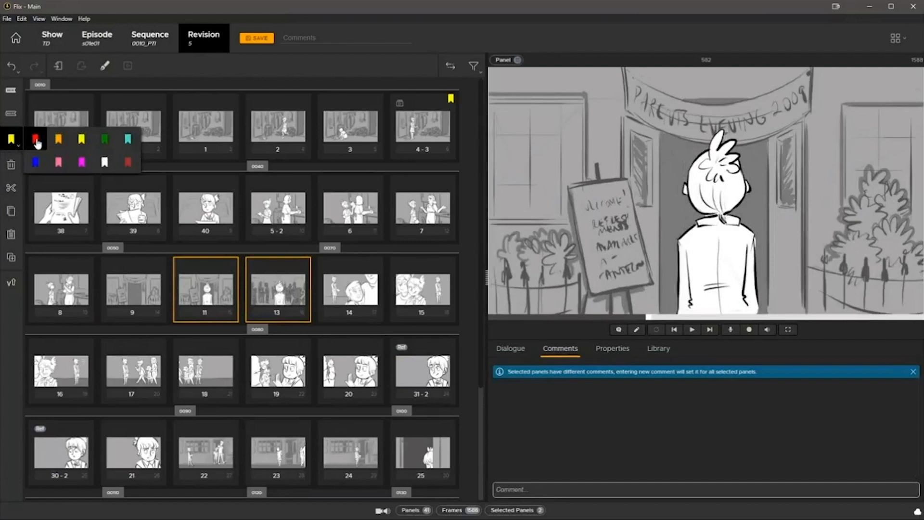
{"action": "left_click", "coordinate": [37, 143]}
Compare panels 31-2 and 30-2, and flag both with a red marker
{"action": "left_click", "coordinate": [204, 291]}
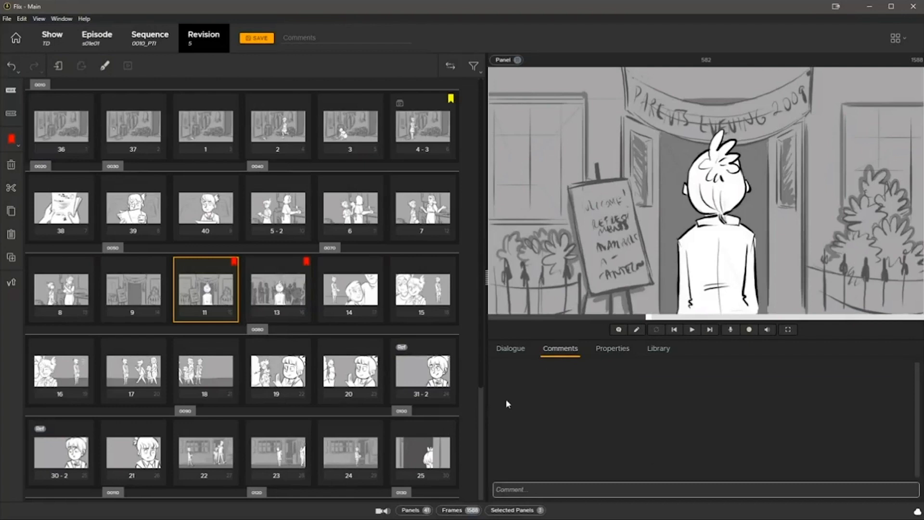
{"action": "left_click", "coordinate": [427, 376]}
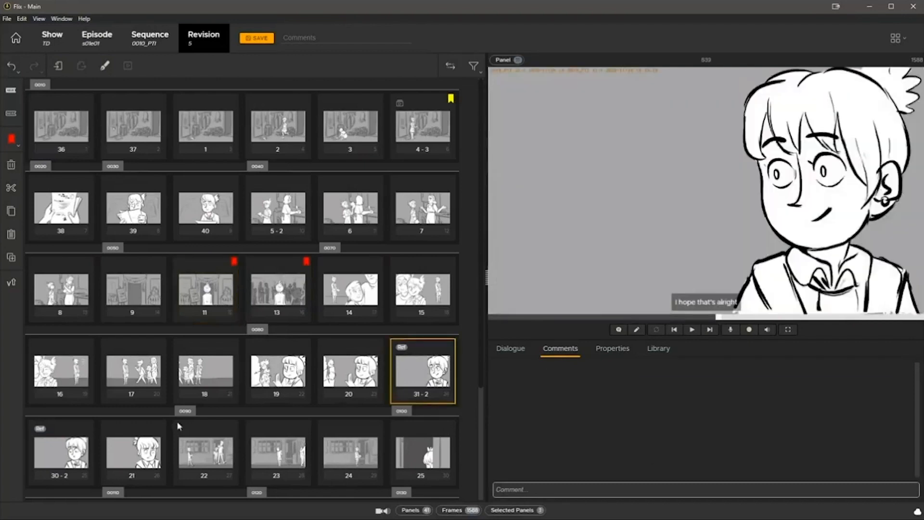
{"action": "left_click", "coordinate": [62, 452]}
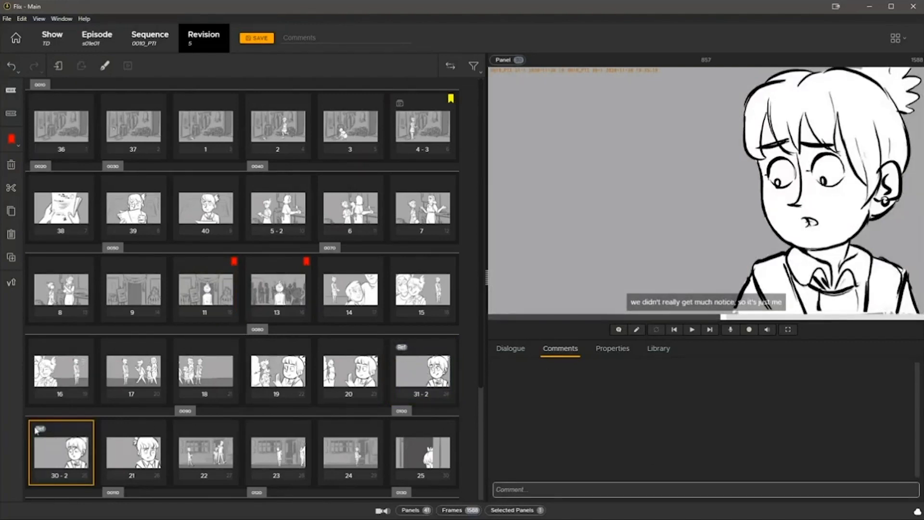
{"action": "left_click", "coordinate": [419, 376]}
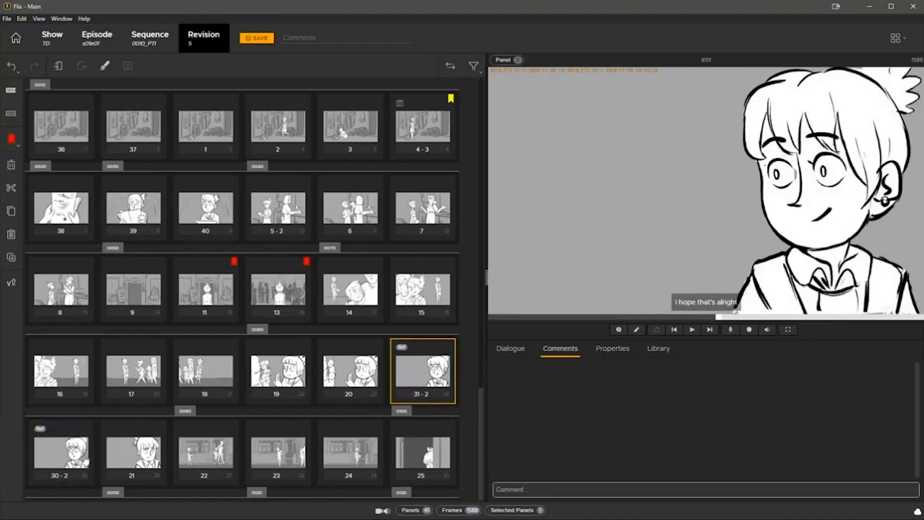
{"action": "left_click", "coordinate": [83, 461], "text": "ctrl"}
{"action": "left_click", "coordinate": [11, 139]}
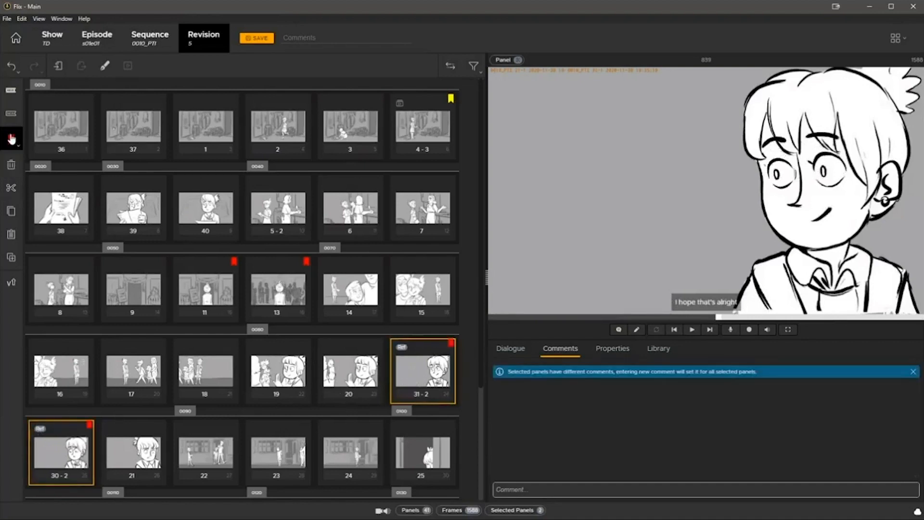
Save the flagged sequence as a new revision with the comment "Ready for revisions"
{"action": "left_click", "coordinate": [213, 385]}
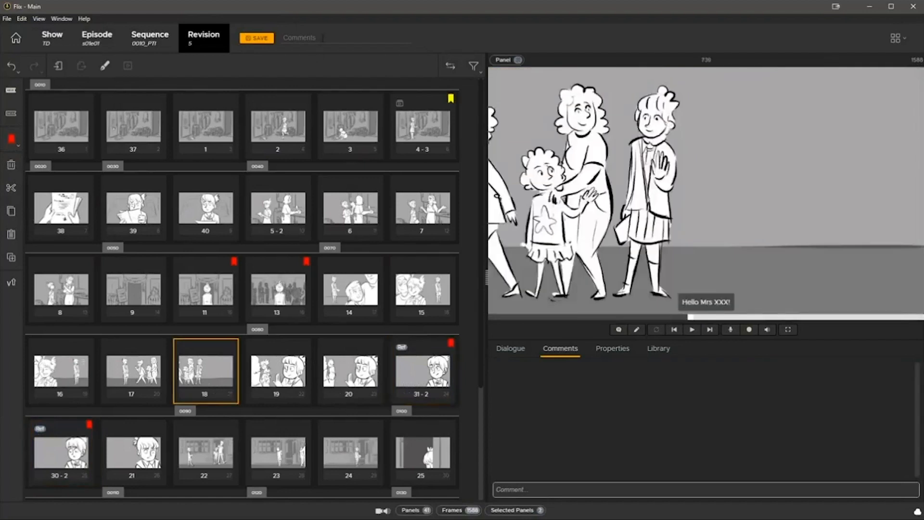
{"action": "left_click", "coordinate": [326, 35]}
{"action": "type", "text": "Ready for revisions"}
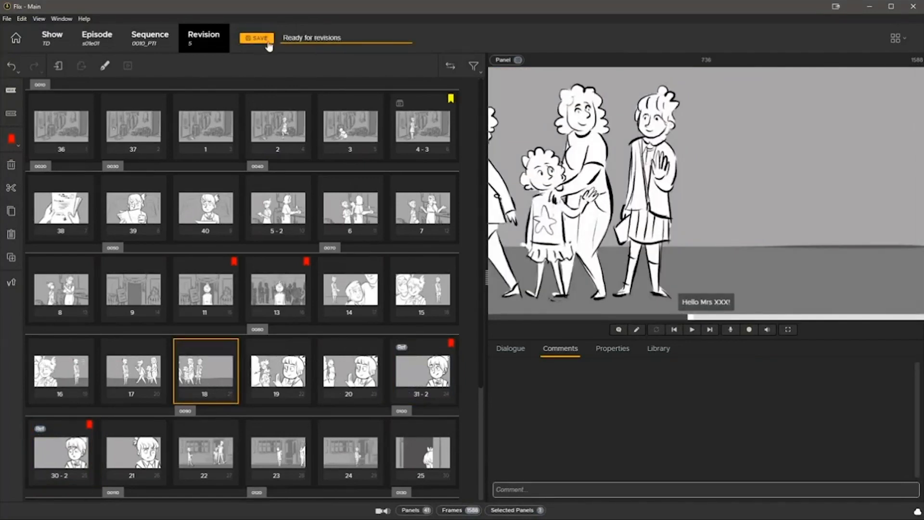
{"action": "left_click", "coordinate": [268, 44]}
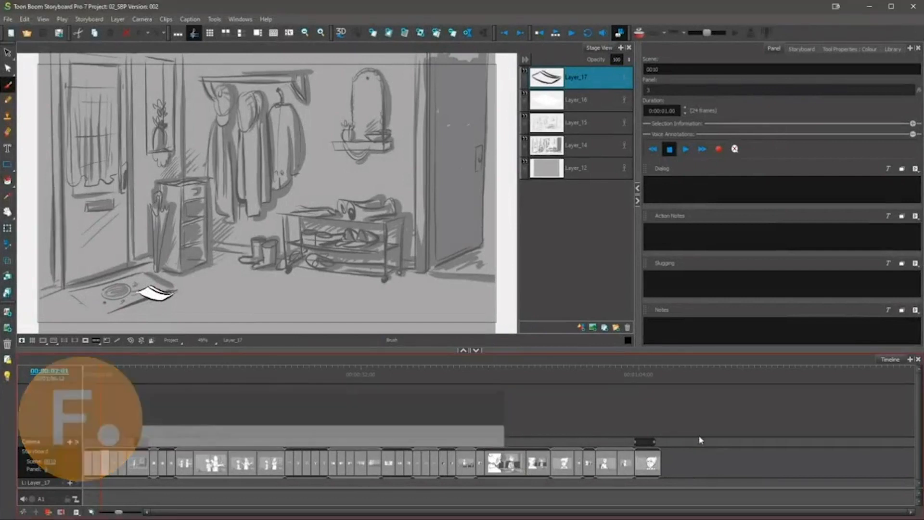
Enlarge the timeline area in Storyboard Pro, and export sequence revision 7 from Flix to Storyboard Pro
{"action": "left_click_drag", "start_coordinate": [680, 350], "coordinate": [678, 310]}
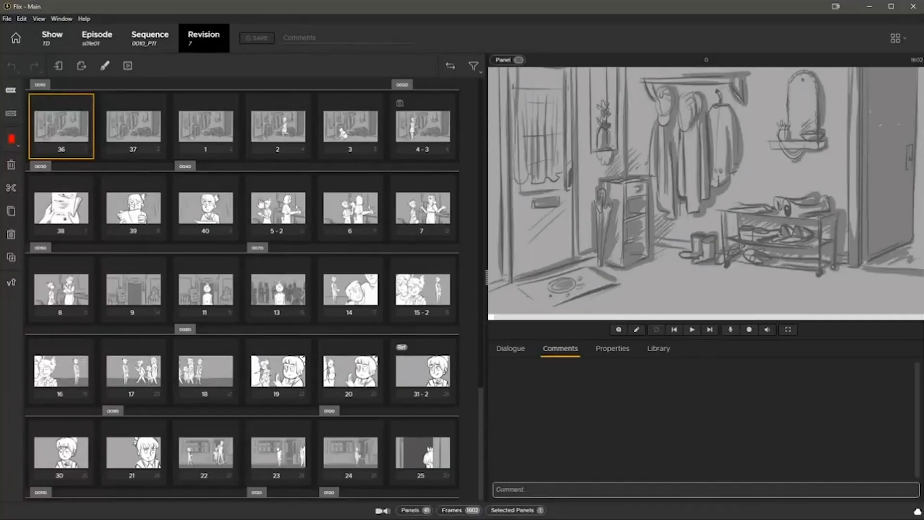
{"action": "left_click", "coordinate": [106, 68]}
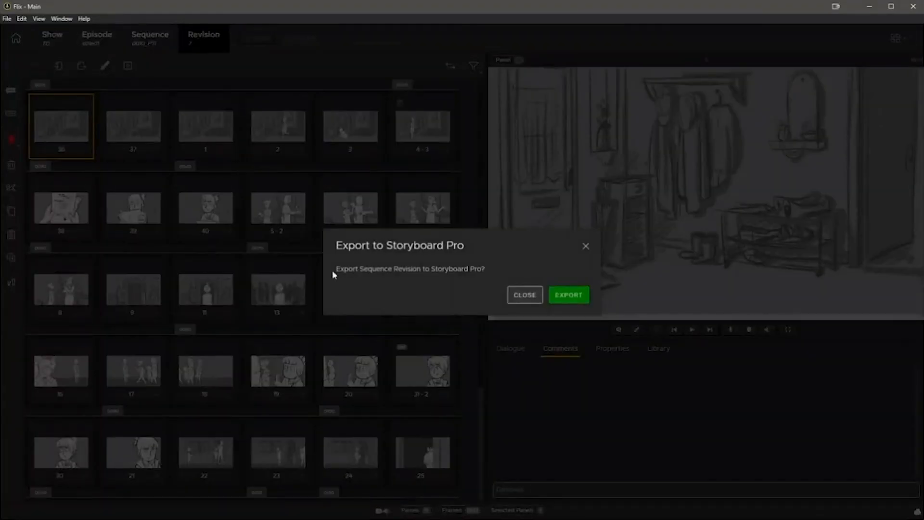
{"action": "left_click", "coordinate": [568, 297]}
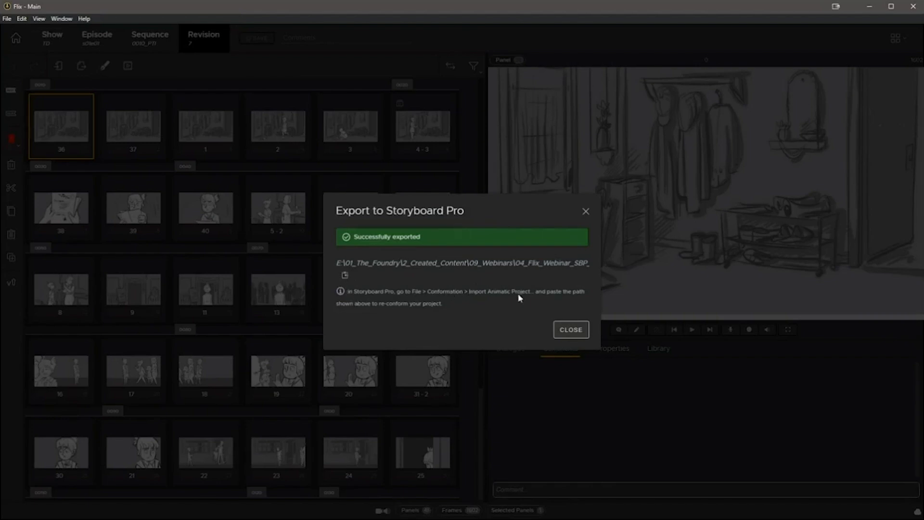
{"action": "left_click", "coordinate": [580, 331]}
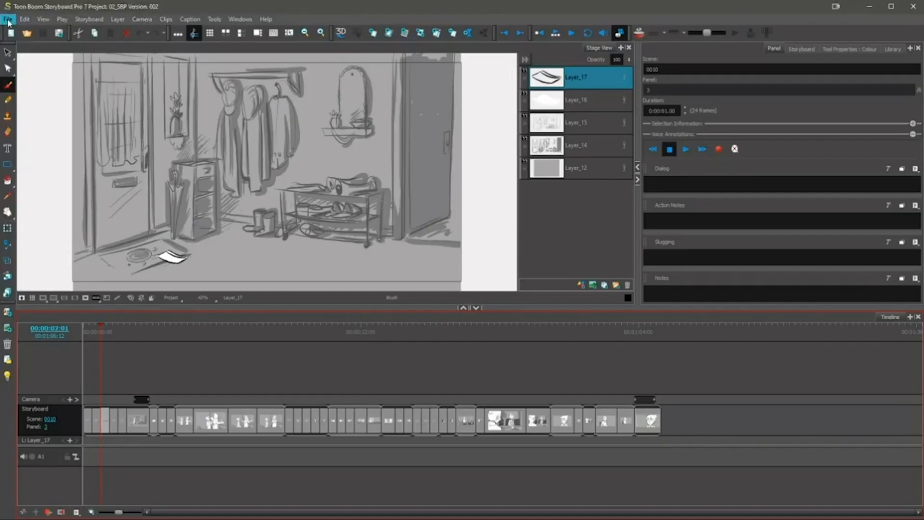
Import the animatic project TD_0010_PTI_v7.xml into Storyboard Pro with audio, video and captions processed, proceeding despite the sequence name mismatch
{"action": "left_click", "coordinate": [8, 19]}
{"action": "mouse_move", "coordinate": [37, 207]}
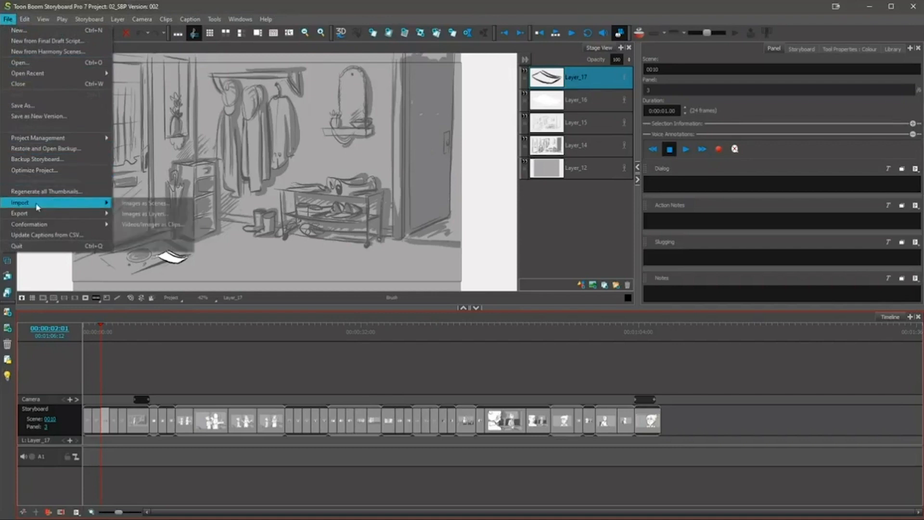
{"action": "mouse_move", "coordinate": [41, 229]}
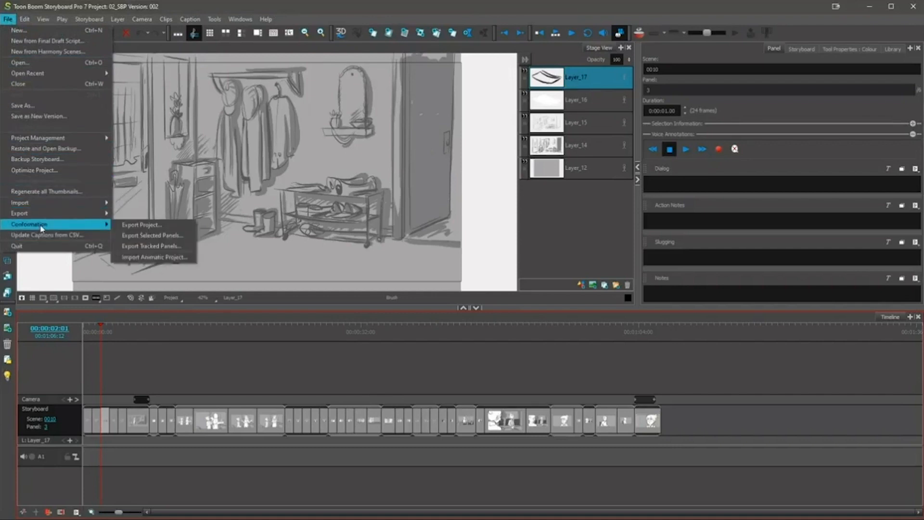
{"action": "left_click", "coordinate": [154, 257]}
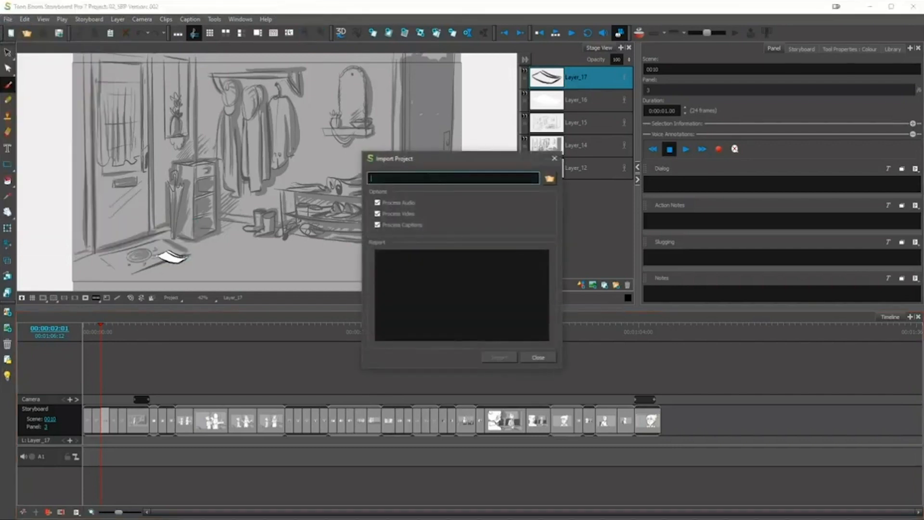
{"action": "key", "text": "ctrl+v"}
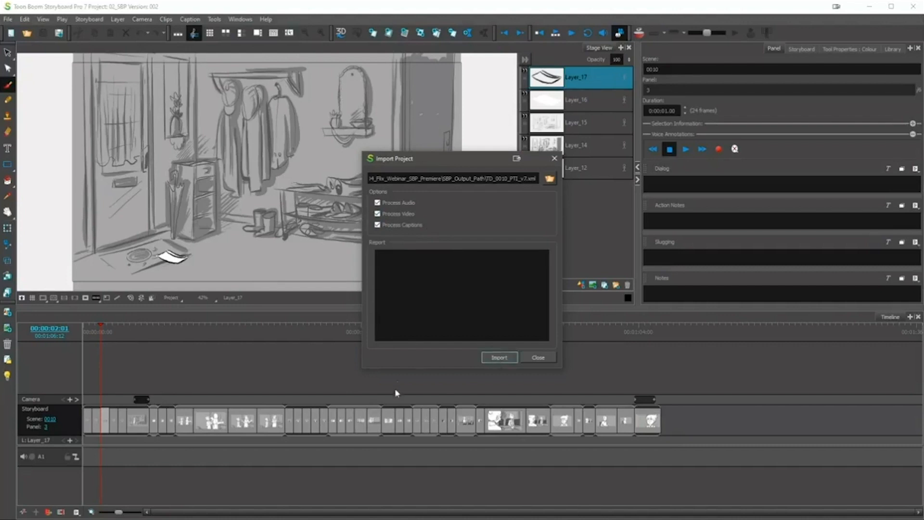
{"action": "left_click", "coordinate": [492, 358]}
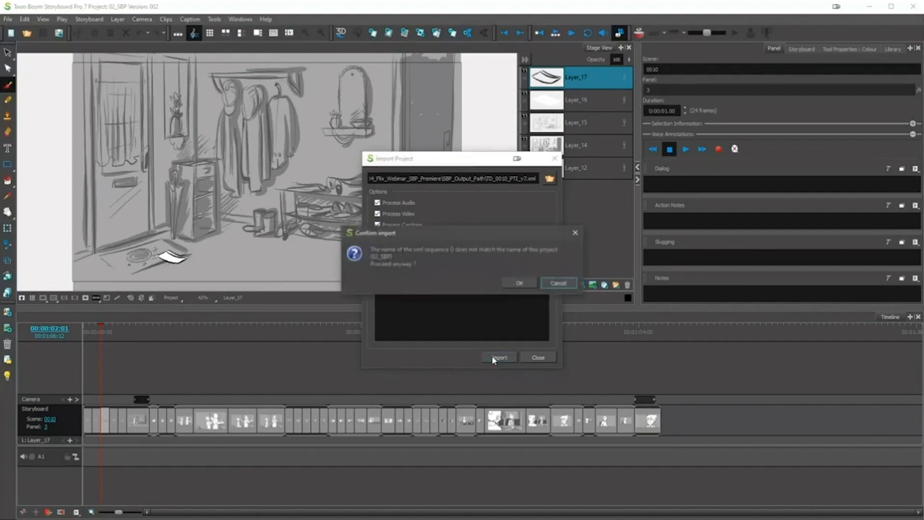
{"action": "left_click", "coordinate": [515, 284]}
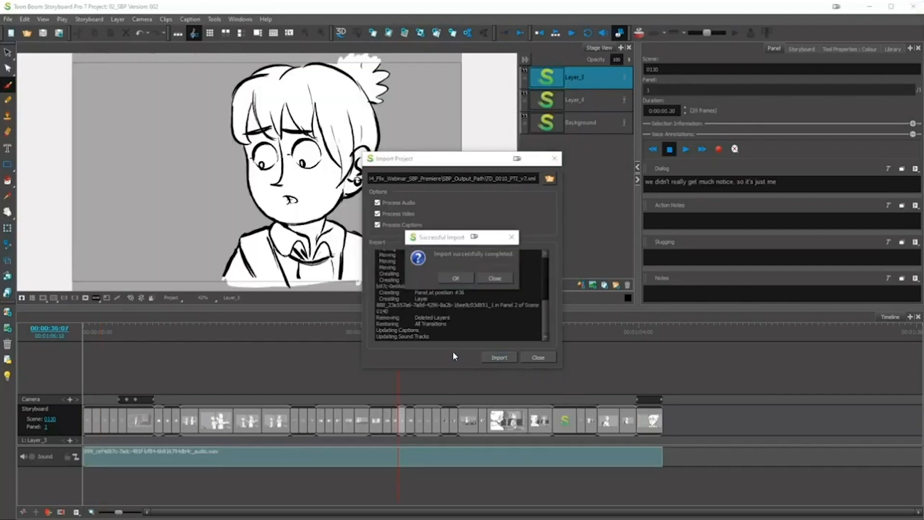
{"action": "left_click", "coordinate": [456, 278]}
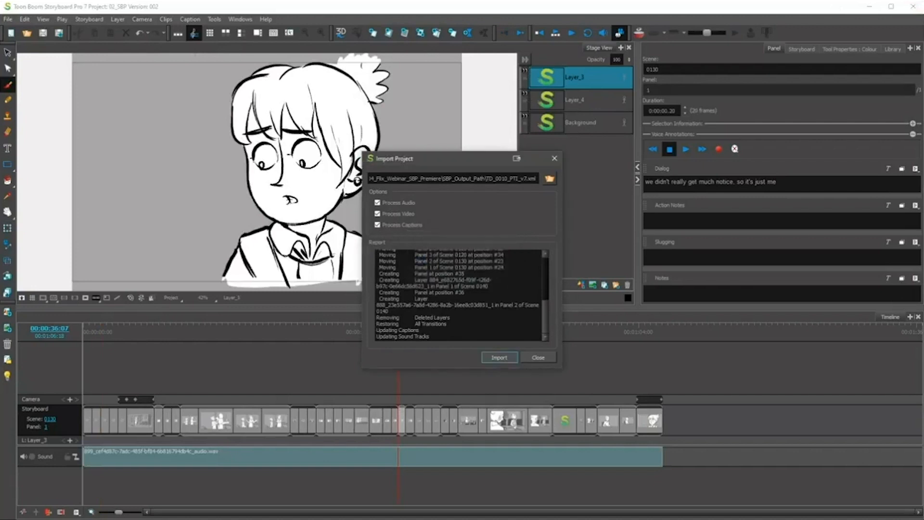
{"action": "left_click", "coordinate": [538, 357]}
Undo and redo the import to compare the timelines, and scrub through the reconformed and tracked panels
{"action": "key", "text": "ctrl+z"}
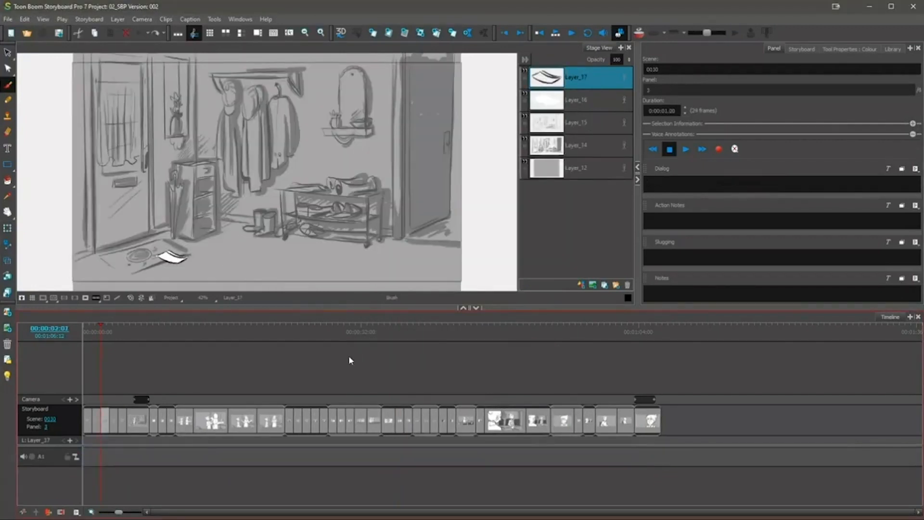
{"action": "key", "text": "ctrl+shift+z"}
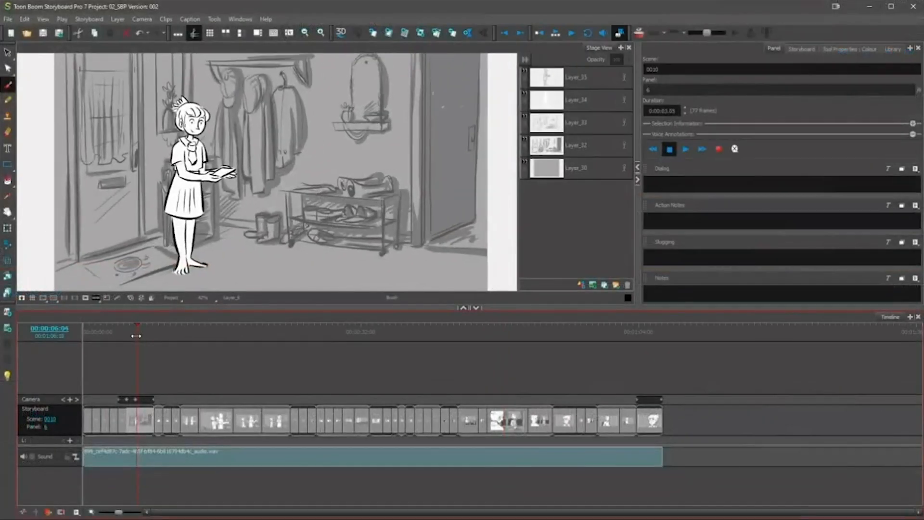
{"action": "left_click_drag", "start_coordinate": [136, 336], "coordinate": [394, 337]}
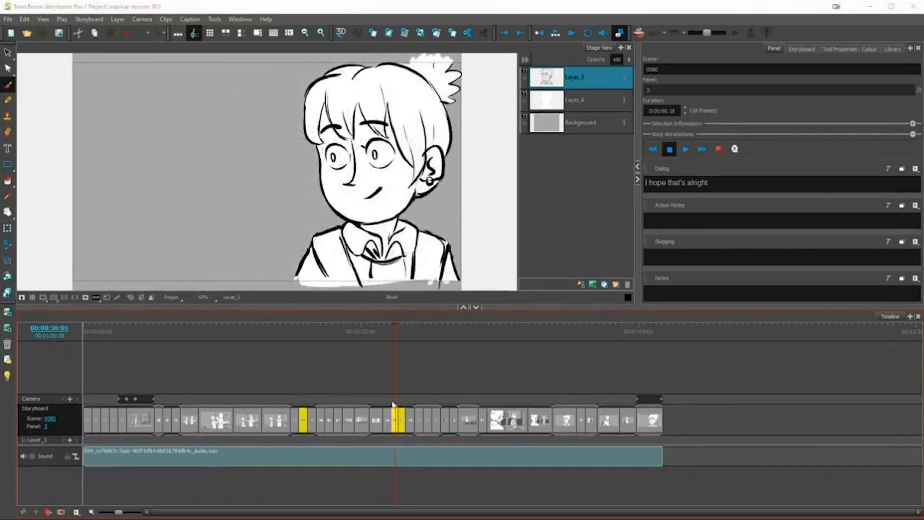
{"action": "left_click", "coordinate": [103, 325]}
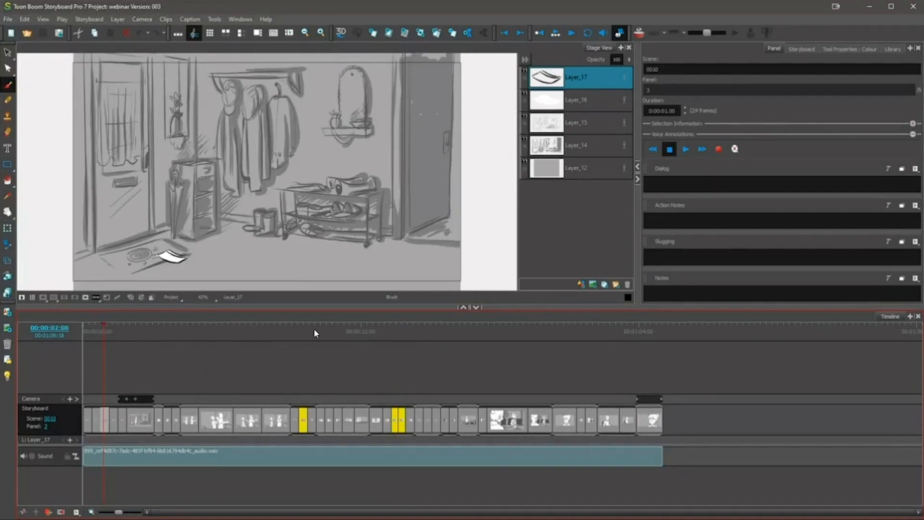
{"action": "left_click_drag", "start_coordinate": [315, 329], "coordinate": [394, 325]}
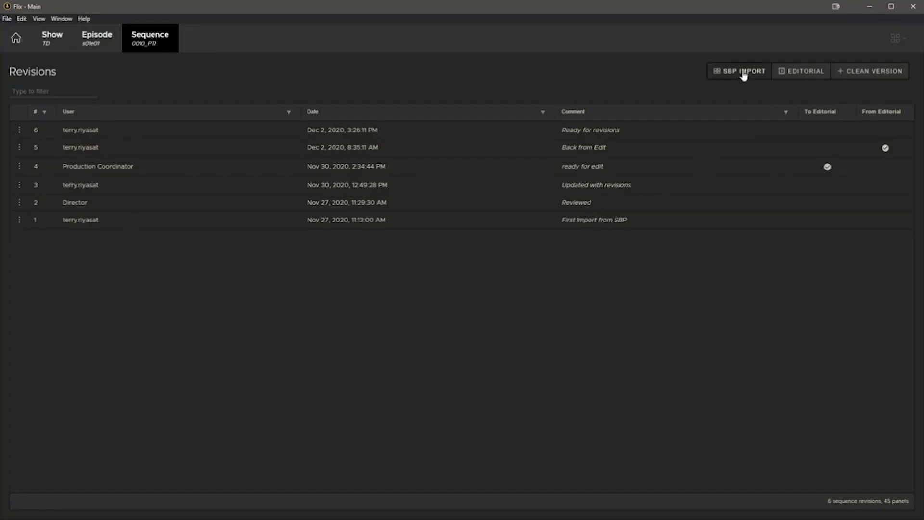
Import the revised Storyboard Pro project into Flix sequence 0010_PTI with the comment "Revisions addressed"
{"action": "left_click", "coordinate": [741, 75]}
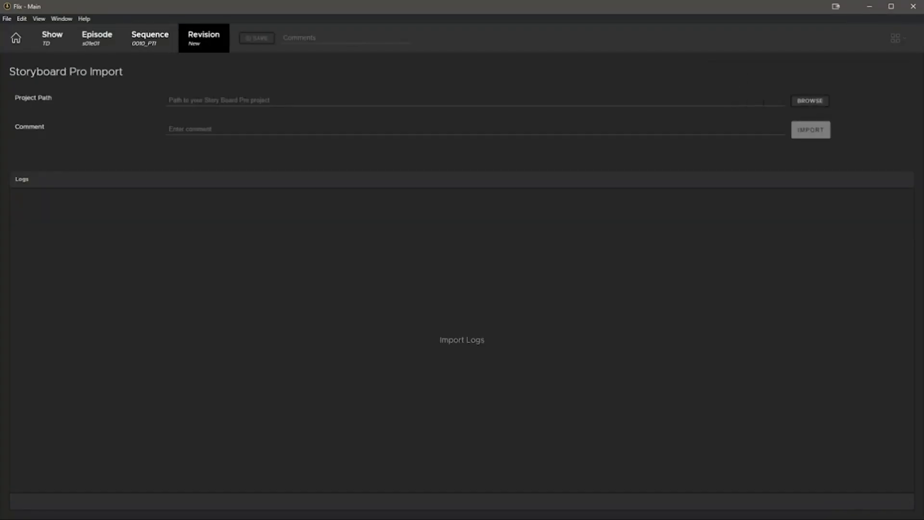
{"action": "left_click", "coordinate": [801, 103]}
{"action": "key", "text": "Return"}
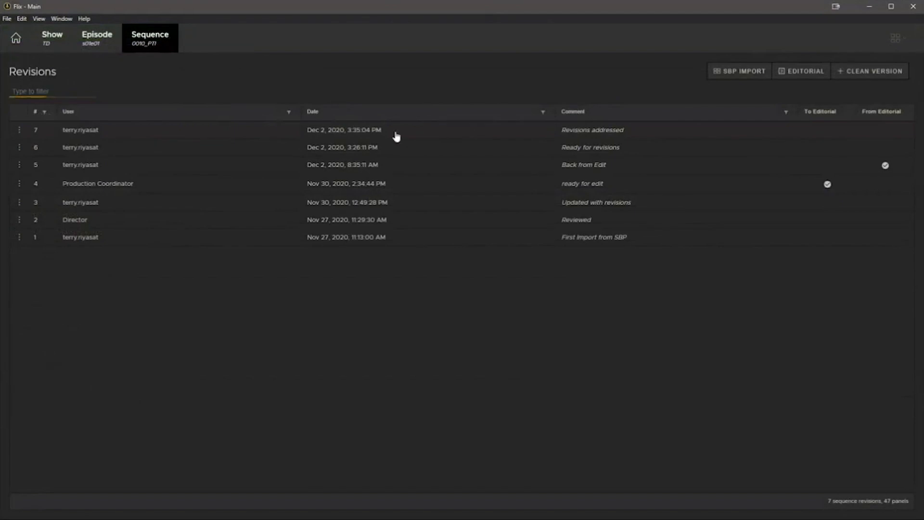
Open the revised sequence revision, play panel 11-2 into panel 13, and flip between panels 48 and 49 to check the redrawn poses
{"action": "left_click", "coordinate": [396, 132]}
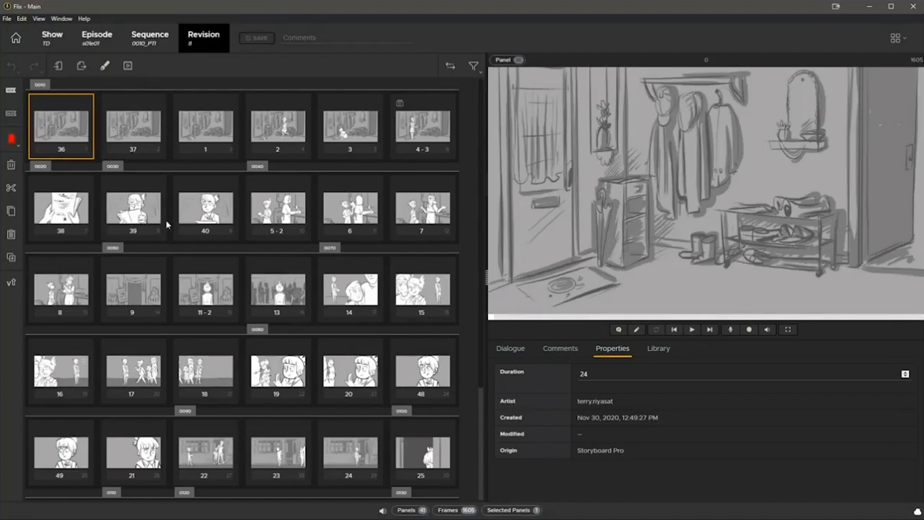
{"action": "left_click", "coordinate": [205, 302]}
{"action": "key", "text": "space"}
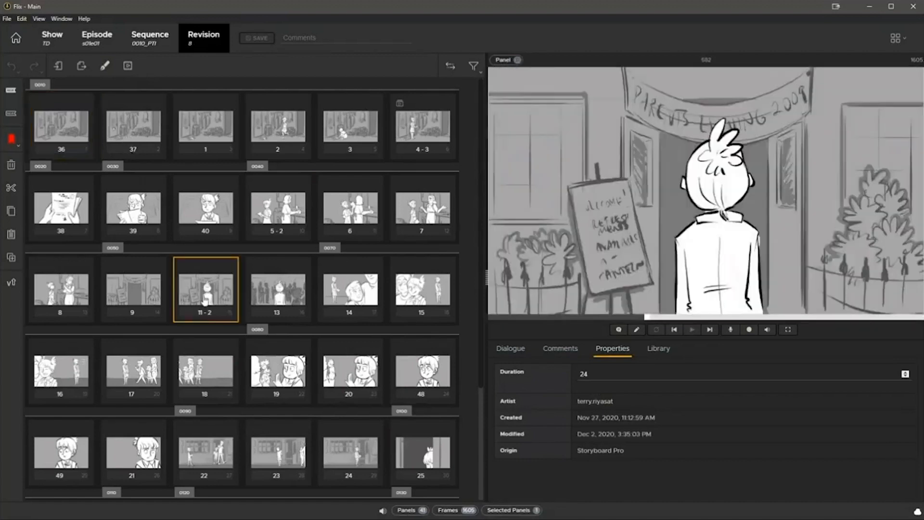
{"action": "key", "text": "space"}
{"action": "left_click", "coordinate": [413, 376]}
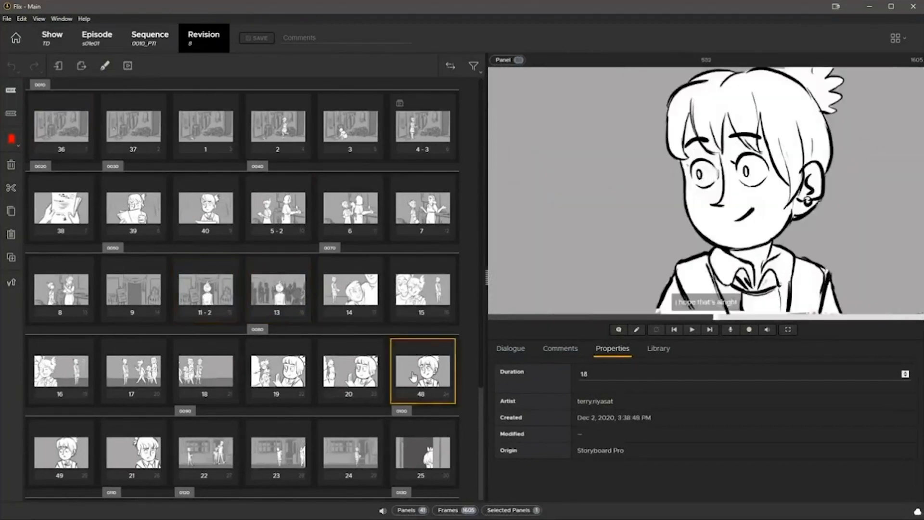
{"action": "key", "text": "Right"}
{"action": "key", "text": "Left"}
{"action": "key", "text": "Right"}
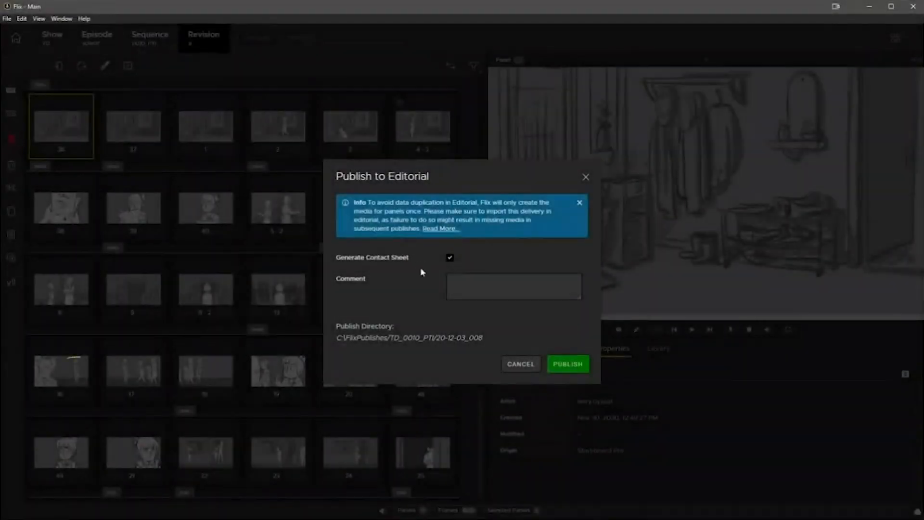
Publish revision 8 to editorial with a contact sheet and the comment "2nd push to edit"
{"action": "left_click", "coordinate": [471, 279]}
{"action": "type", "text": "2nd push to edit"}
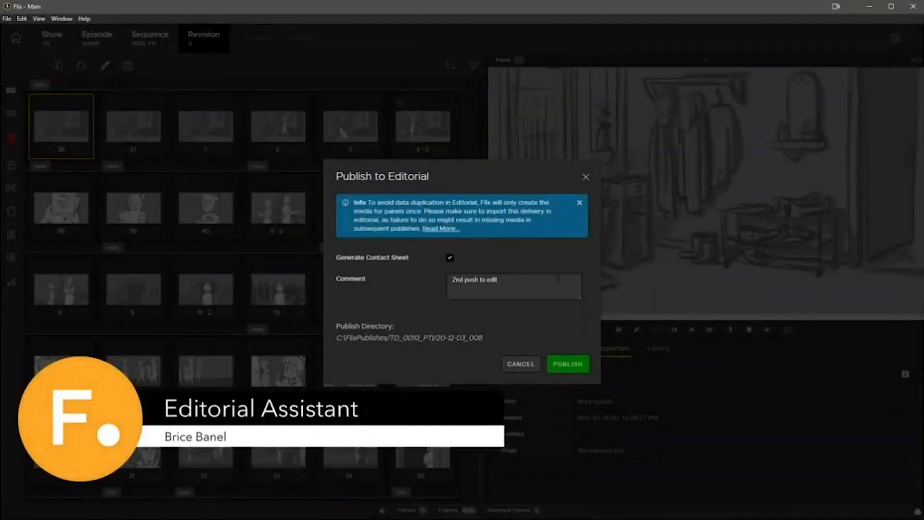
{"action": "left_click", "coordinate": [568, 364]}
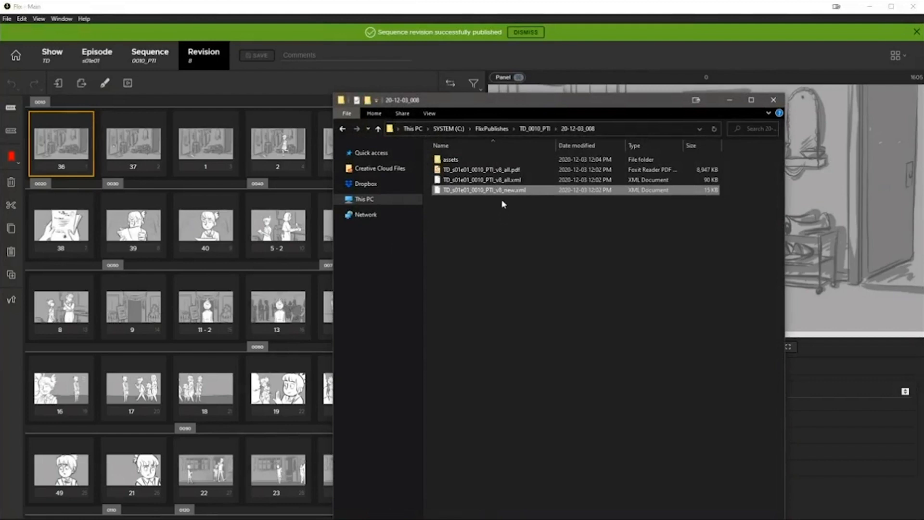
Open the published contact sheet TD_s01e01_0010_PTI_v8_all.pdf and look through its panels, dialogue and new-panel labels
{"action": "double_click", "coordinate": [499, 174]}
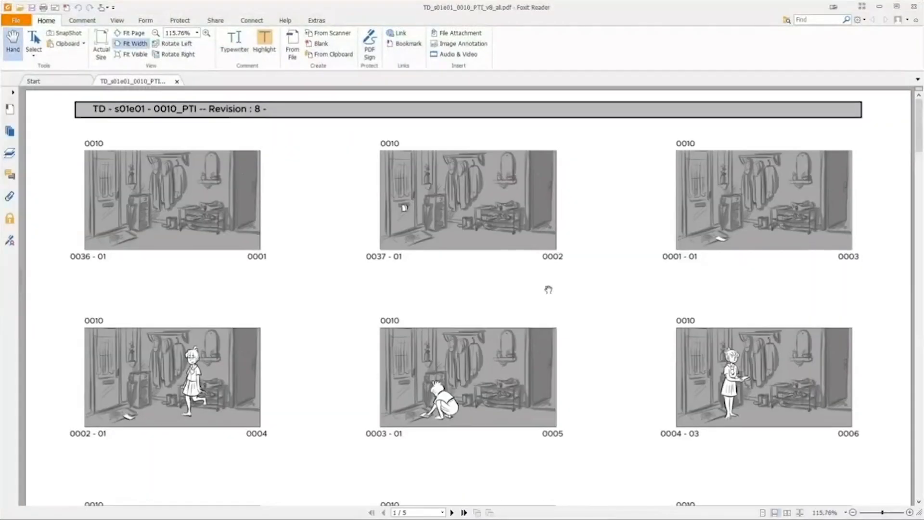
{"action": "scroll", "coordinate": [548, 290], "scroll_direction": "down", "scroll_amount": 4}
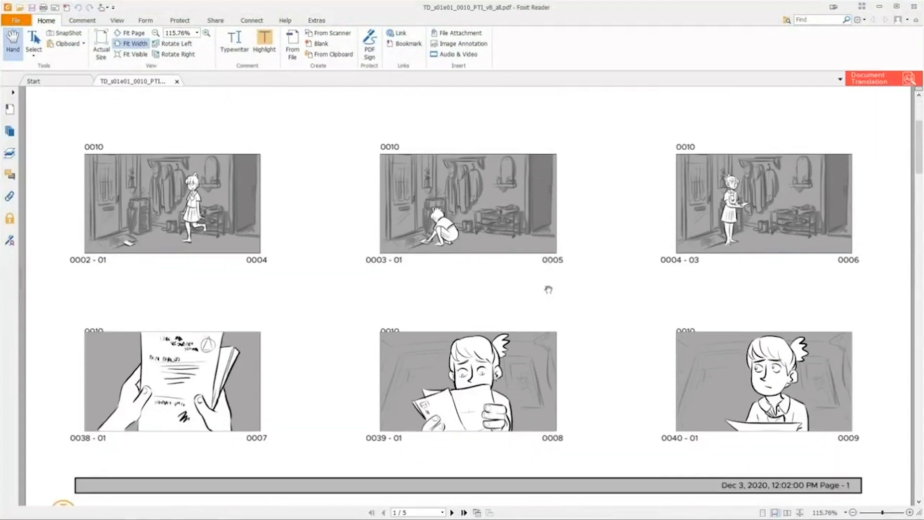
{"action": "scroll", "coordinate": [549, 290], "scroll_direction": "down", "scroll_amount": 9}
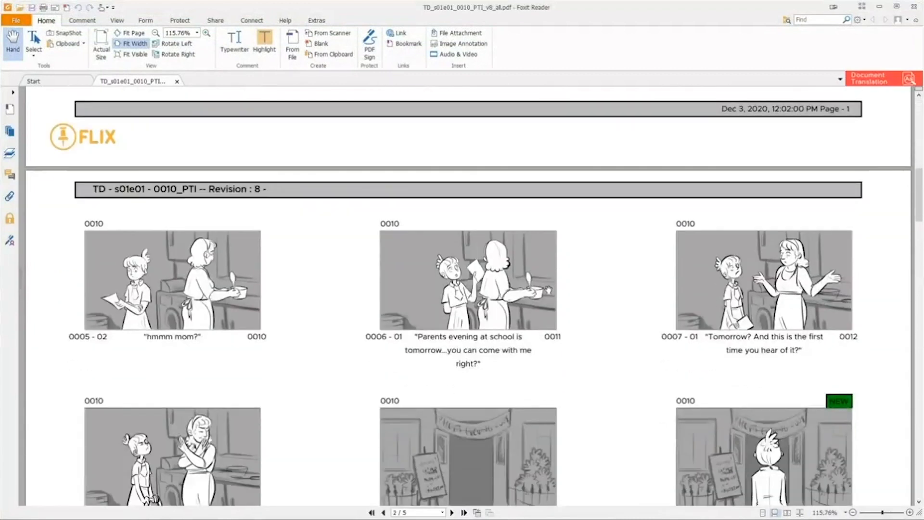
Look through pages 2 and 3 of the contact sheet for the panels labelled as new, and close the PDF
{"action": "scroll", "coordinate": [549, 290], "scroll_direction": "down", "scroll_amount": 5}
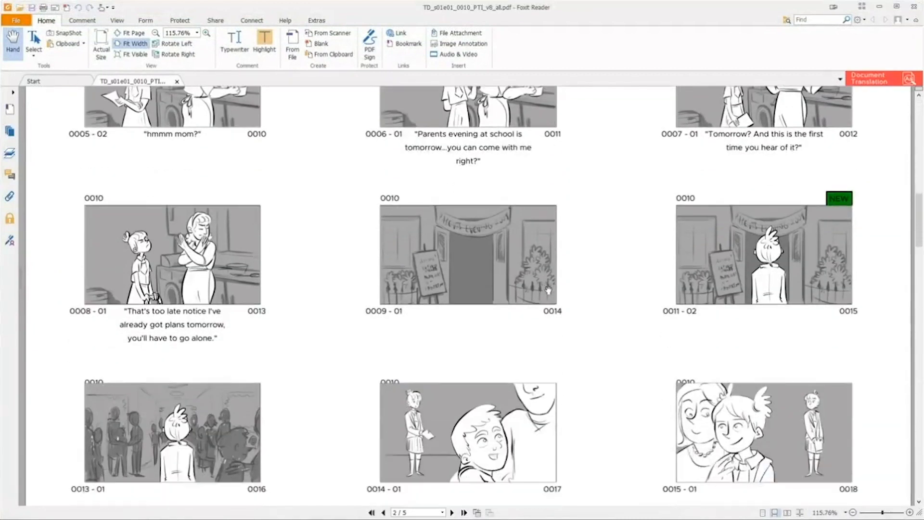
{"action": "scroll", "coordinate": [548, 289], "scroll_direction": "down", "scroll_amount": 1}
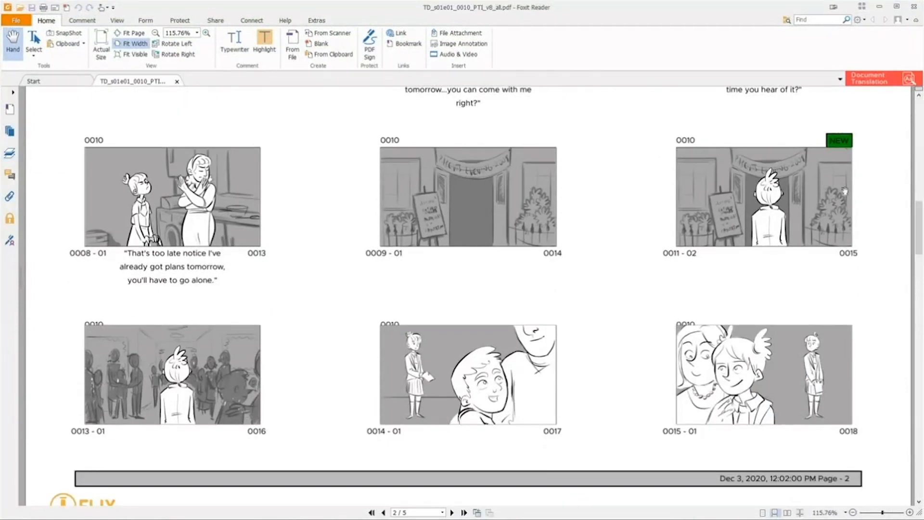
{"action": "scroll", "coordinate": [626, 300], "scroll_direction": "down", "scroll_amount": 6}
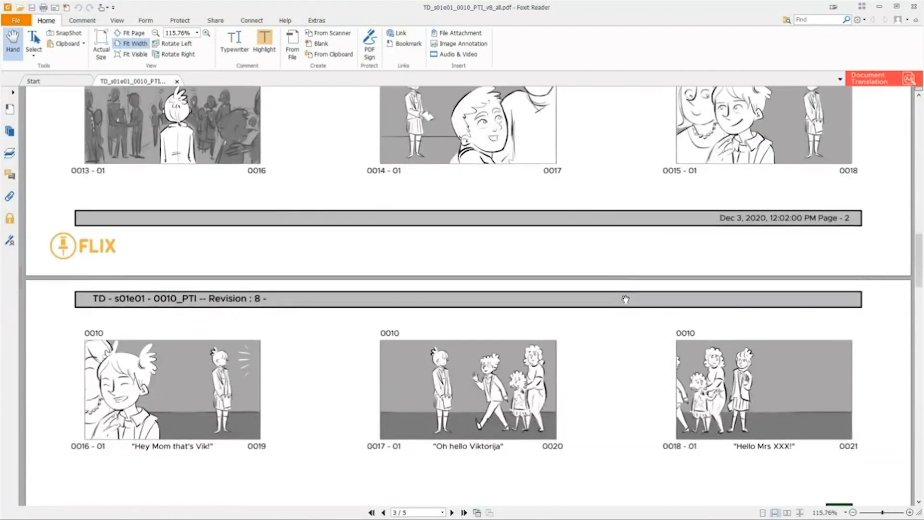
{"action": "scroll", "coordinate": [626, 299], "scroll_direction": "down", "scroll_amount": 8}
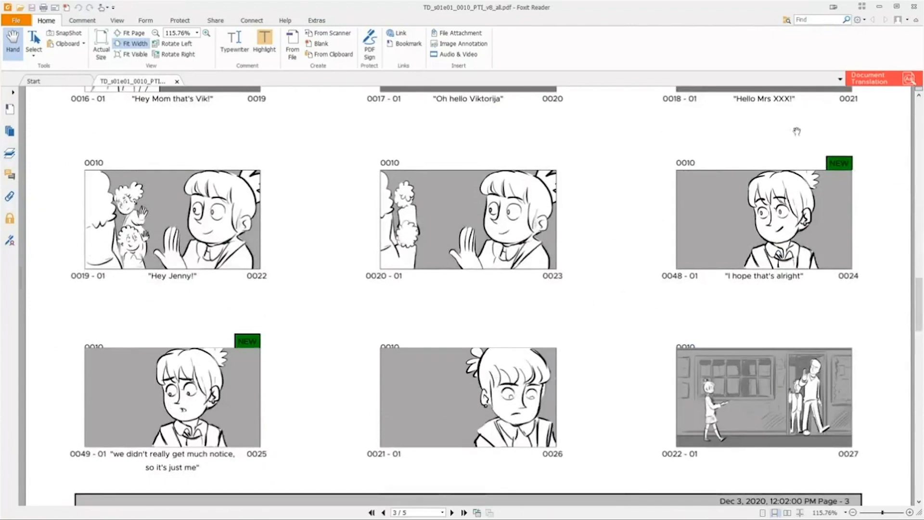
{"action": "left_click", "coordinate": [915, 8]}
Inspect the published v8 all and new XML files and the audio and PNG files in the assets folder
{"action": "left_click", "coordinate": [482, 181]}
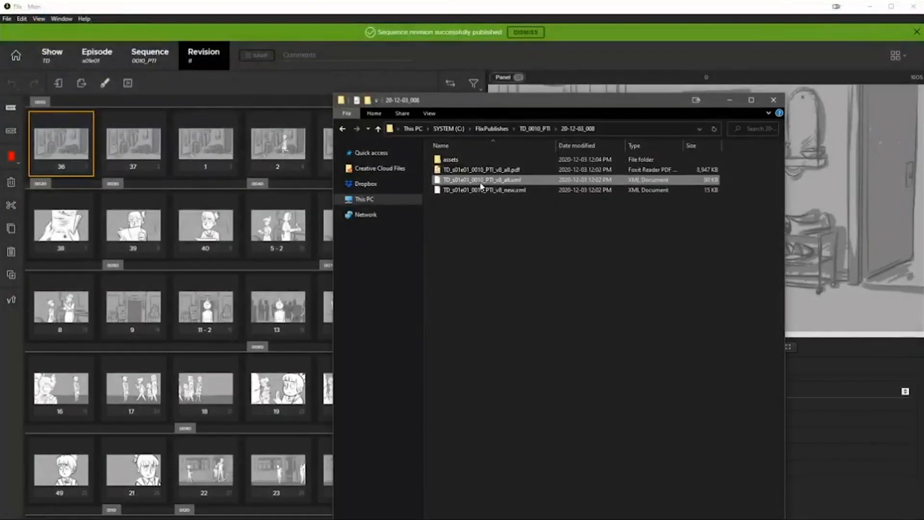
{"action": "left_click", "coordinate": [484, 191]}
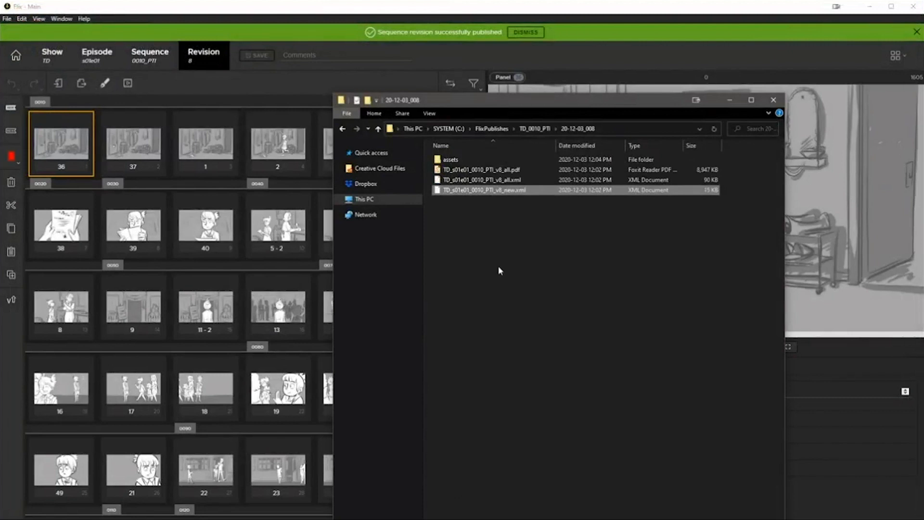
{"action": "double_click", "coordinate": [451, 159]}
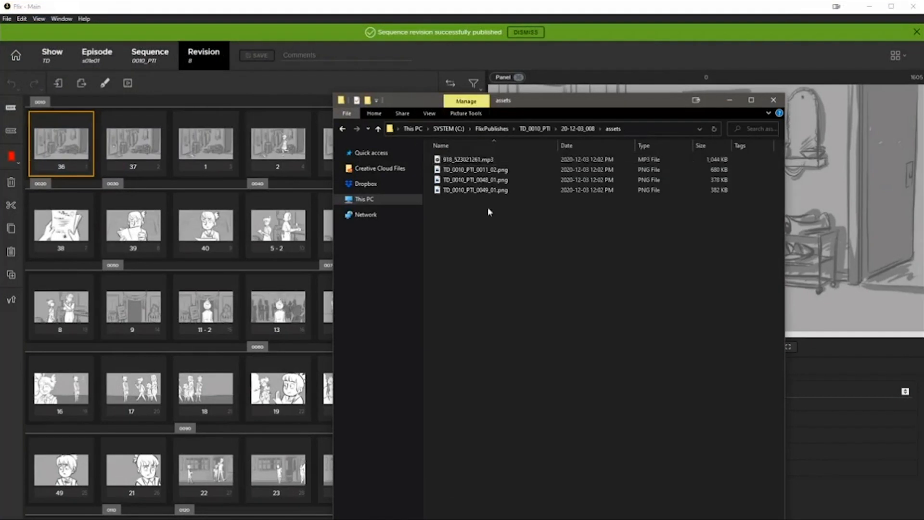
{"action": "left_click_drag", "start_coordinate": [519, 244], "coordinate": [448, 155]}
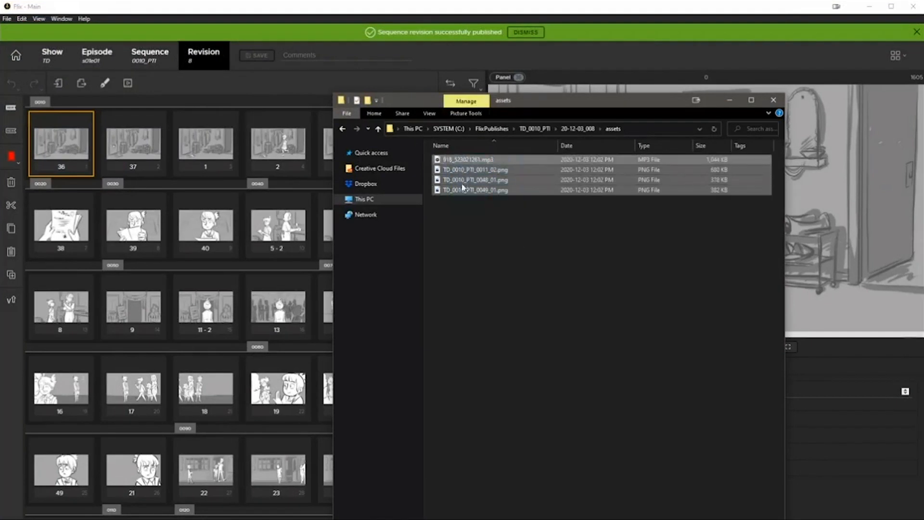
{"action": "left_click", "coordinate": [524, 277]}
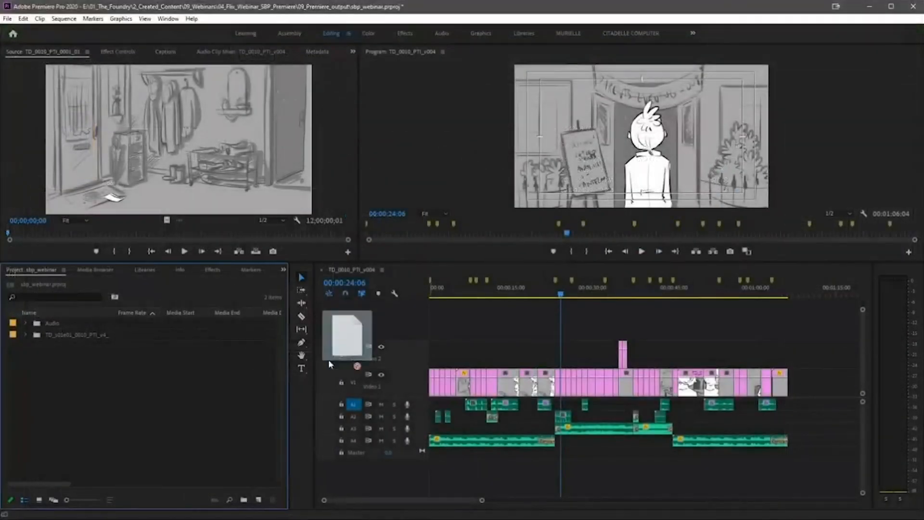
Switch to Premiere Pro, import TD_s01e01_0010_PTI_v8_new.xml into the project, and open the v008 sequence from its bin
{"action": "left_click_drag", "start_coordinate": [329, 359], "coordinate": [191, 397]}
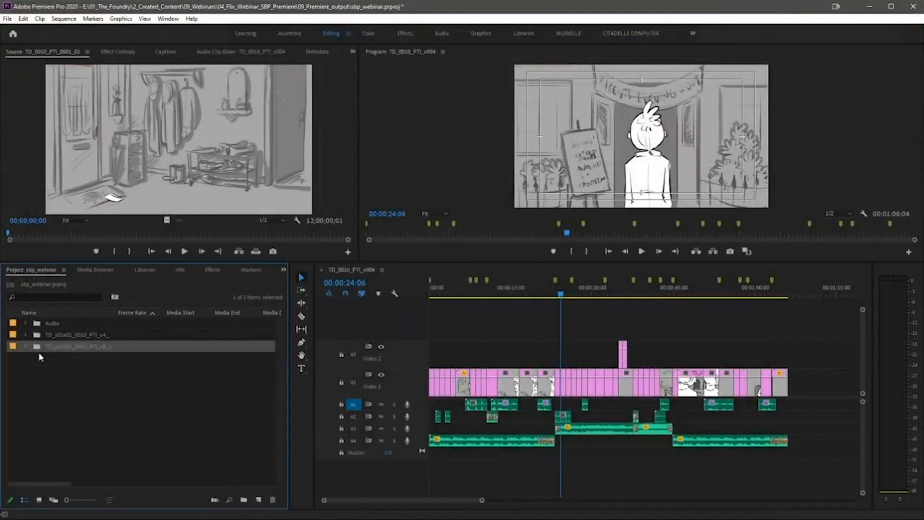
{"action": "left_click", "coordinate": [25, 346]}
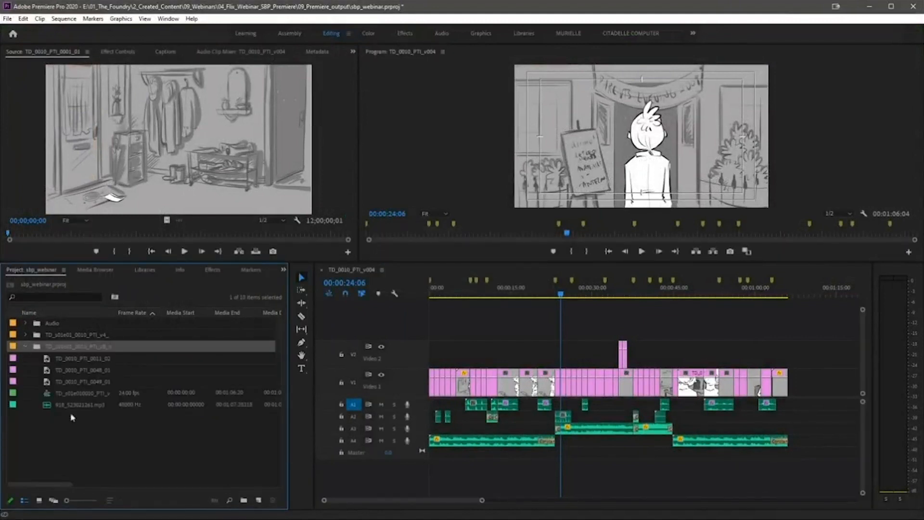
{"action": "double_click", "coordinate": [47, 394]}
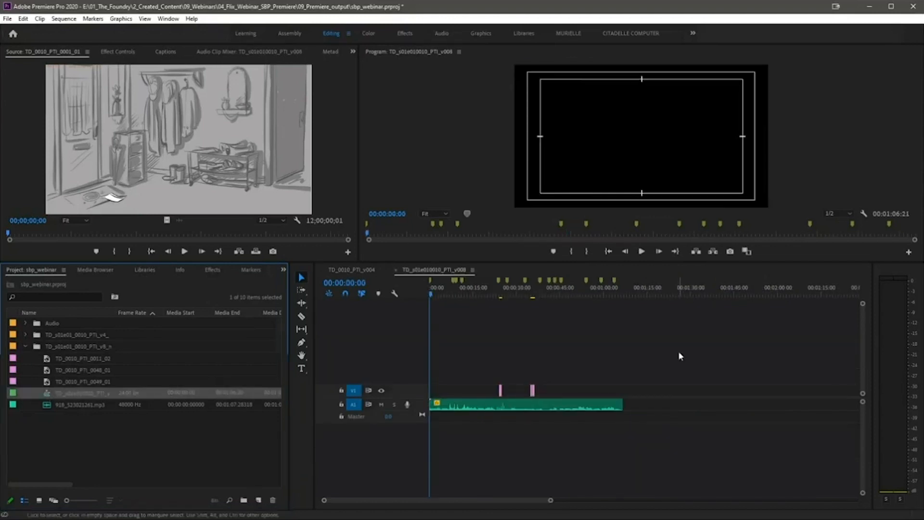
Preview new panel 11-2 in the v008 sequence and copy the three new panel clips
{"action": "left_click", "coordinate": [498, 294]}
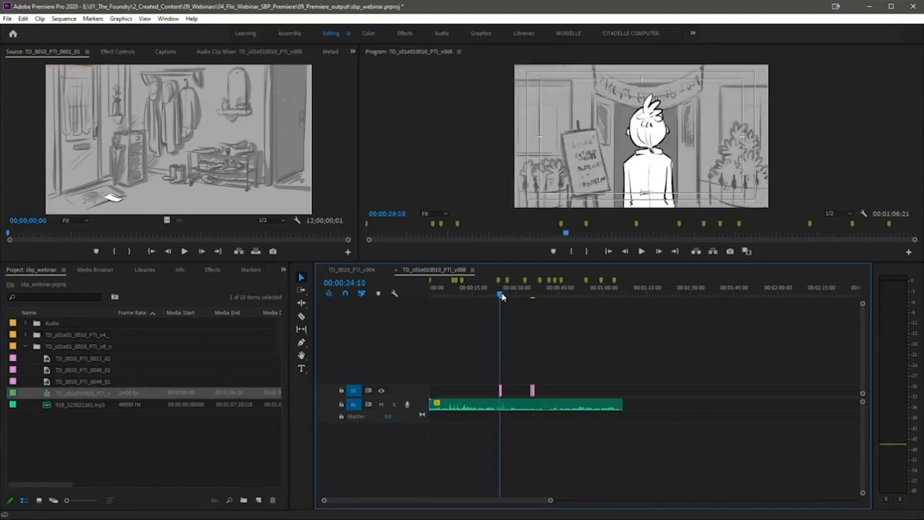
{"action": "key", "text": "equal"}
{"action": "key", "text": "equal"}
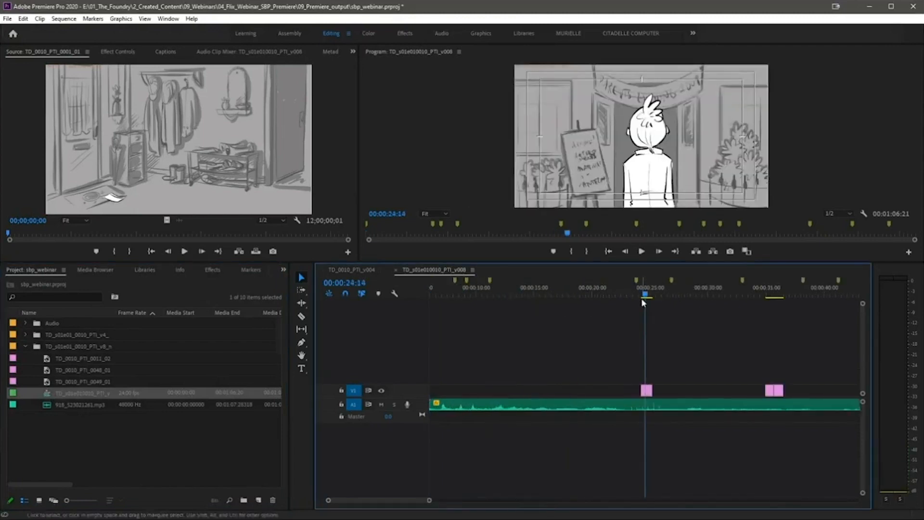
{"action": "mouse_move", "coordinate": [645, 296]}
{"action": "left_mouse_down"}
{"action": "mouse_move", "coordinate": [783, 295]}
{"action": "mouse_move", "coordinate": [646, 295]}
{"action": "left_mouse_up"}
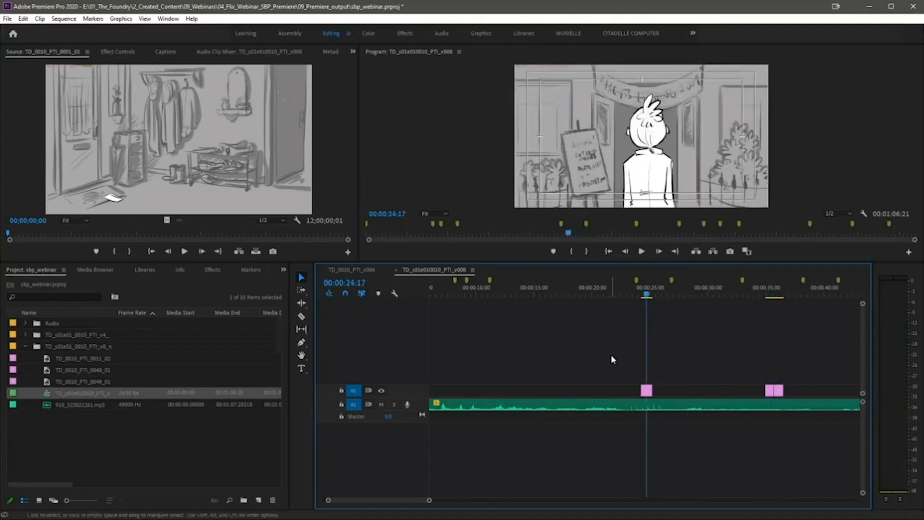
{"action": "left_click_drag", "start_coordinate": [610, 355], "coordinate": [837, 395]}
Open the TD_0010_PTI_v004 sequence and add one video track above Video 2
{"action": "left_click", "coordinate": [354, 270]}
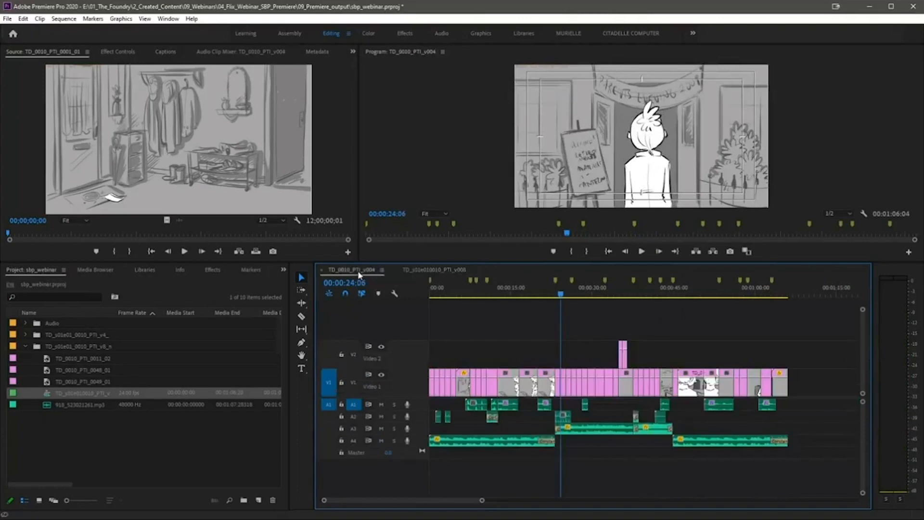
{"action": "right_click", "coordinate": [348, 326]}
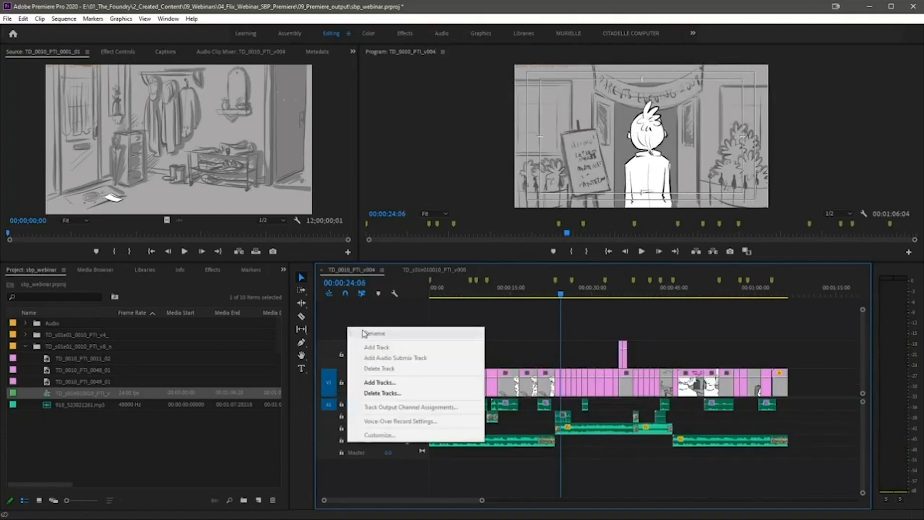
{"action": "left_click", "coordinate": [398, 385]}
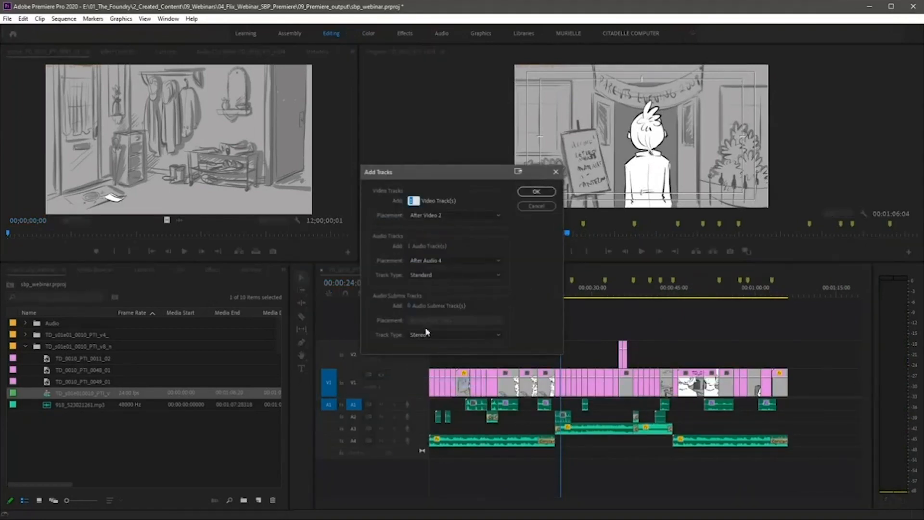
{"action": "left_click", "coordinate": [545, 193]}
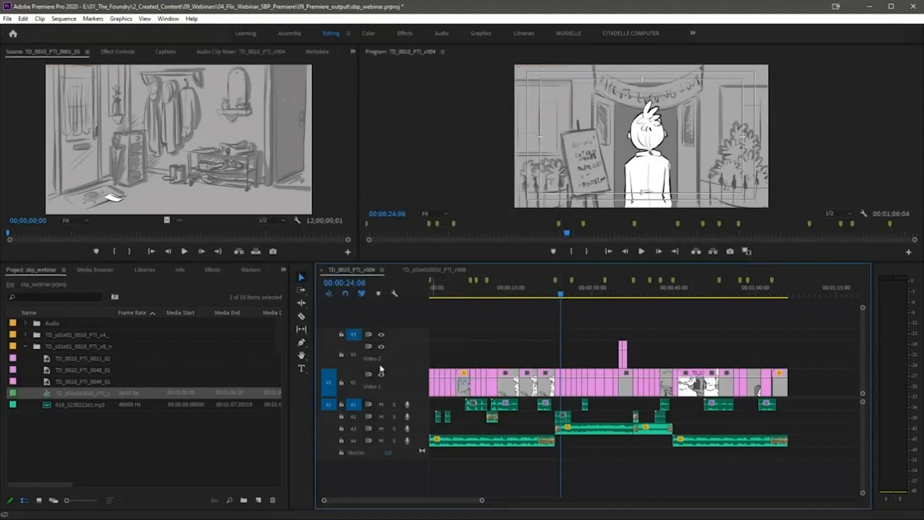
Paste the three new panel clips onto V3 from 00:00:24:06 and scrub back over them to check their placement
{"action": "key", "text": "="}
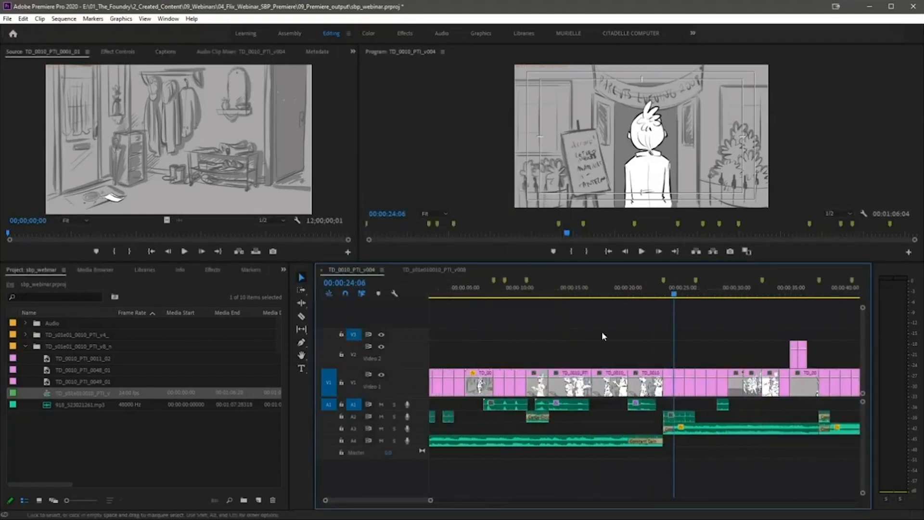
{"action": "left_click", "coordinate": [674, 288]}
{"action": "key", "text": "ctrl+v"}
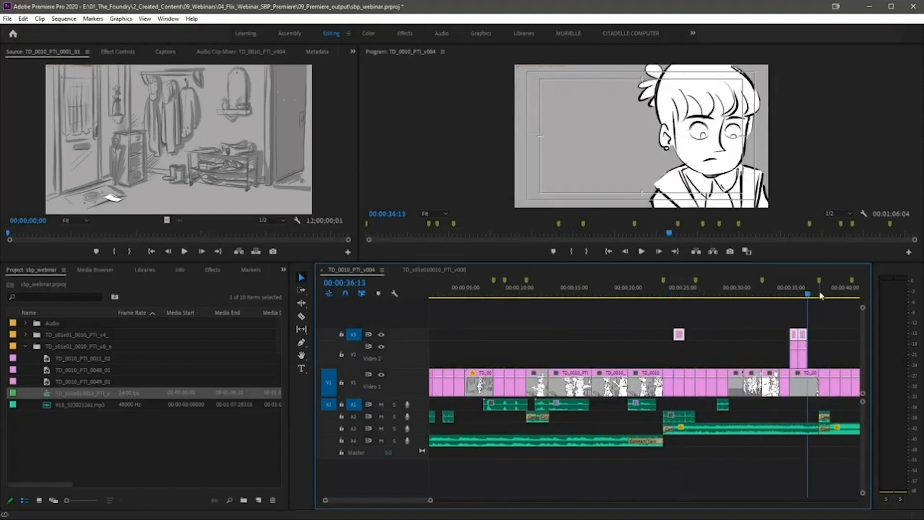
{"action": "left_click", "coordinate": [801, 289]}
{"action": "left_click_drag", "start_coordinate": [802, 290], "coordinate": [684, 299]}
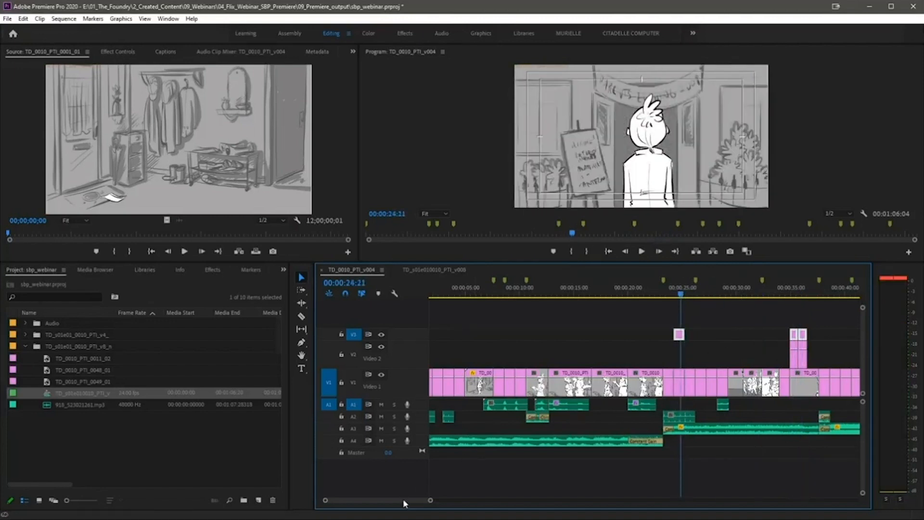
Move the three new panel clips from V3 down onto Video 1, overwriting the old panels there
{"action": "left_click_drag", "start_coordinate": [403, 499], "coordinate": [411, 499]}
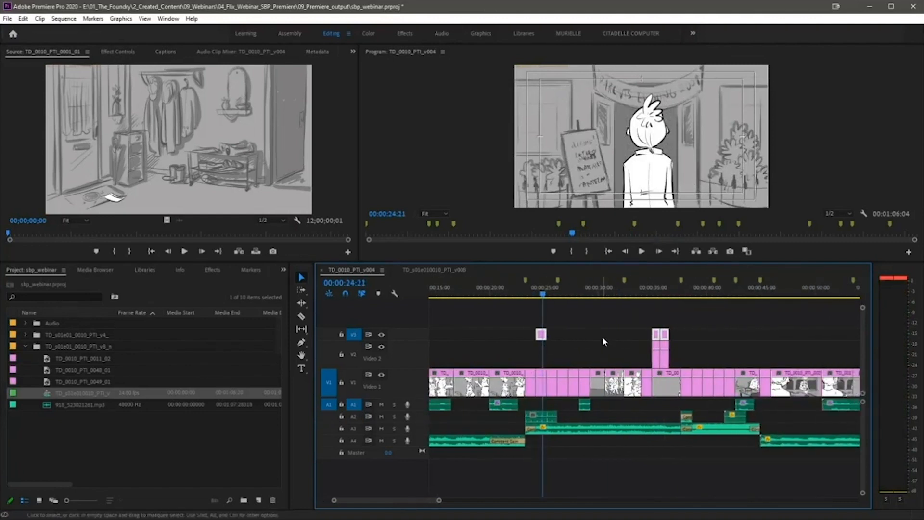
{"action": "left_click", "coordinate": [601, 319]}
{"action": "left_click_drag", "start_coordinate": [513, 307], "coordinate": [548, 337]}
{"action": "left_click", "coordinate": [542, 337]}
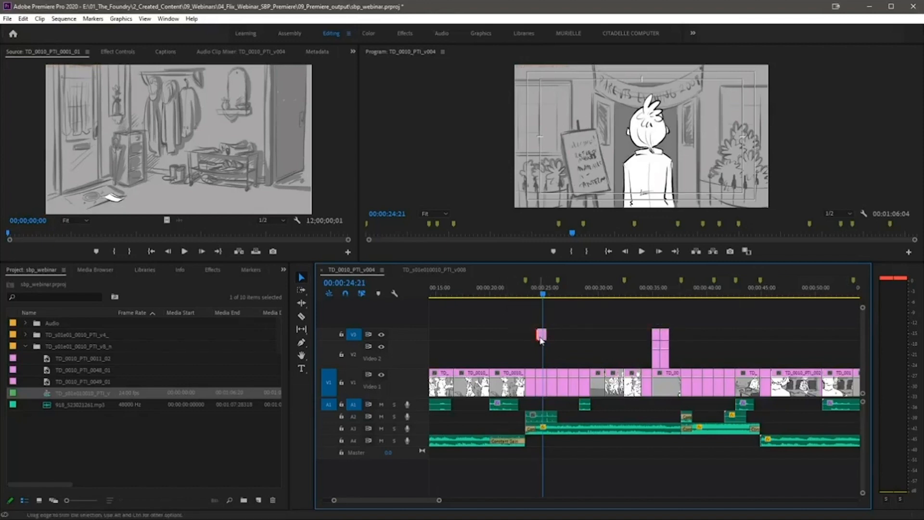
{"action": "left_click_drag", "start_coordinate": [522, 308], "coordinate": [702, 343]}
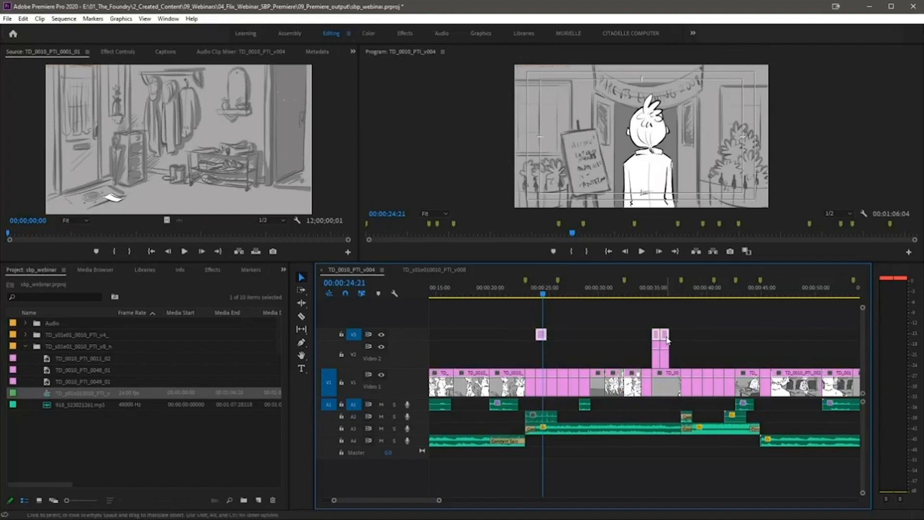
{"action": "key", "text": "Delete"}
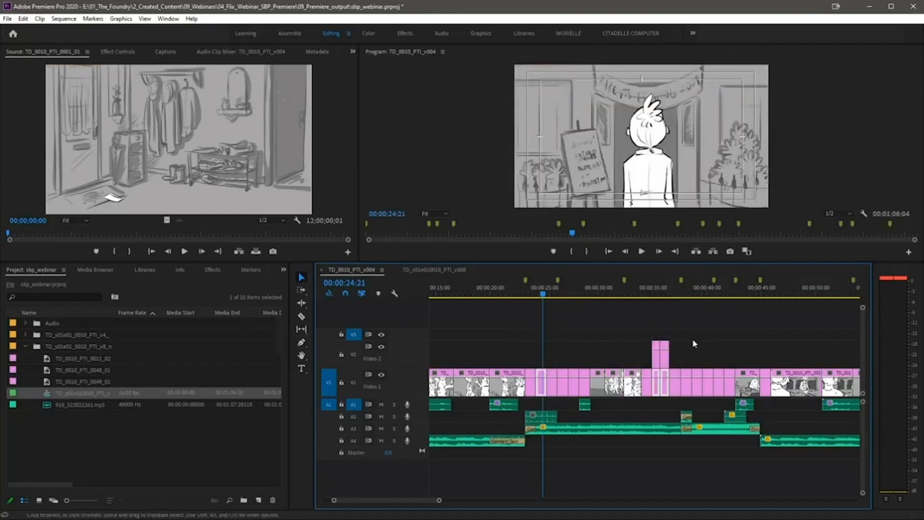
Delete the two clips left on Video 2 and scrub through the revised section of the edit
{"action": "left_click_drag", "start_coordinate": [680, 349], "coordinate": [631, 336]}
{"action": "key", "text": "Delete"}
{"action": "left_click", "coordinate": [543, 292]}
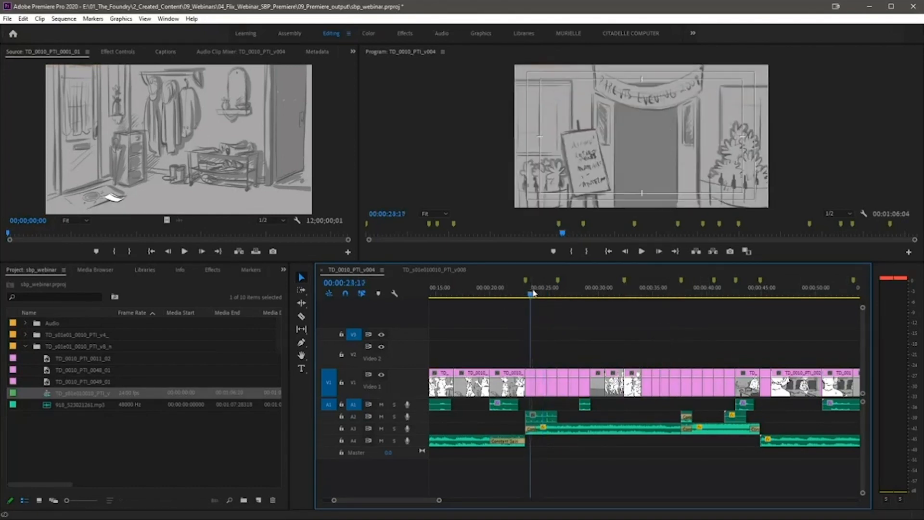
{"action": "left_click_drag", "start_coordinate": [544, 292], "coordinate": [650, 299]}
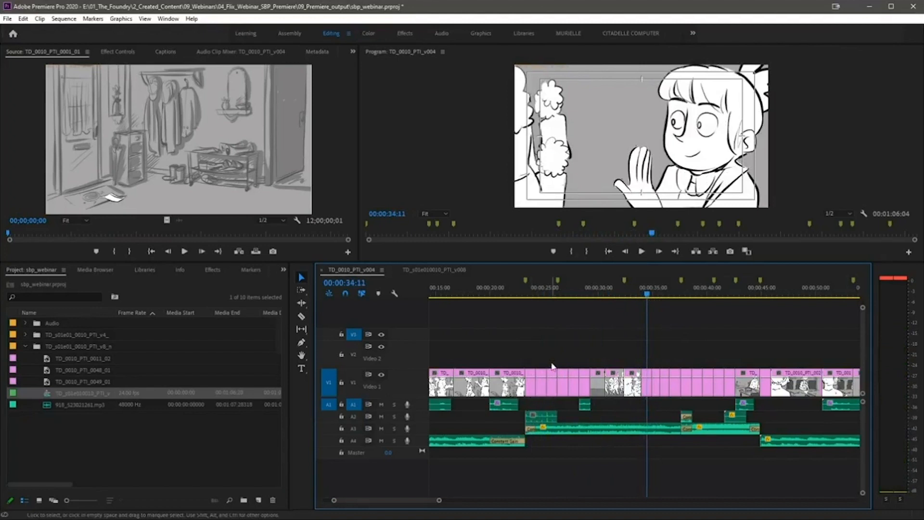
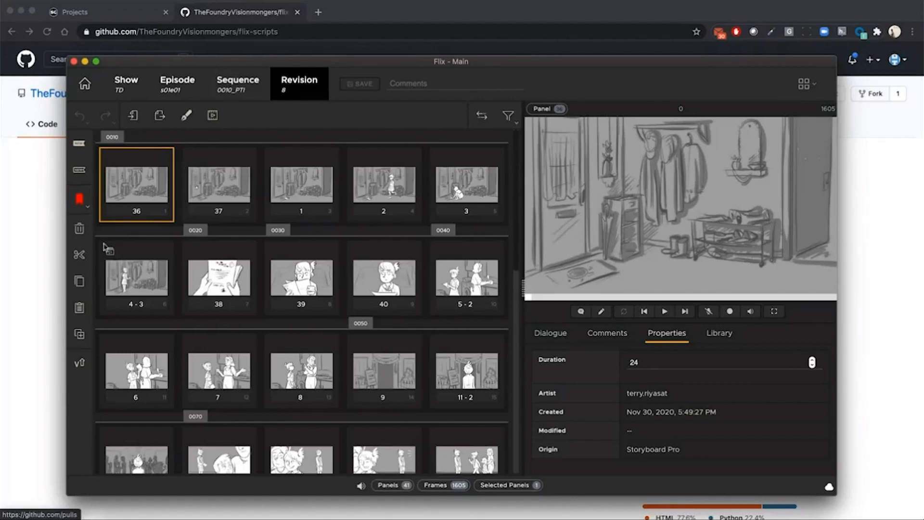
Switch to the TheFoundryVisionmongers/flix-scripts repository on GitHub and open its shotgun folder
{"action": "left_click", "coordinate": [43, 266]}
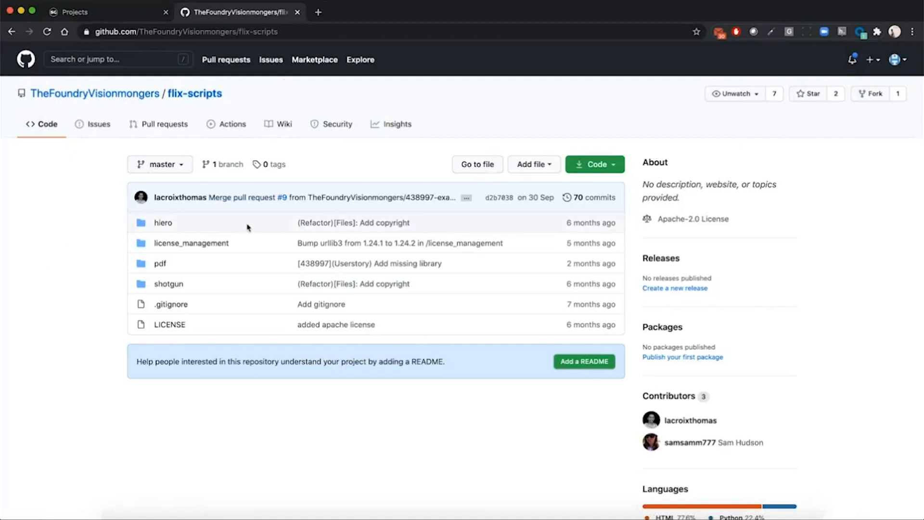
{"action": "left_click", "coordinate": [168, 284]}
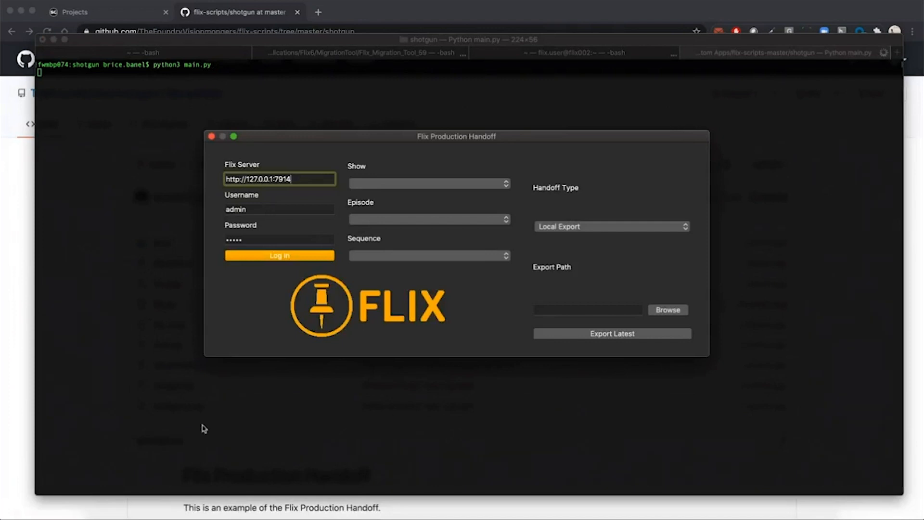
Log in to the Flix server in the Flix Production Handoff tool and review the show and episode choices, keeping TD and s01e01
{"action": "left_click", "coordinate": [290, 260]}
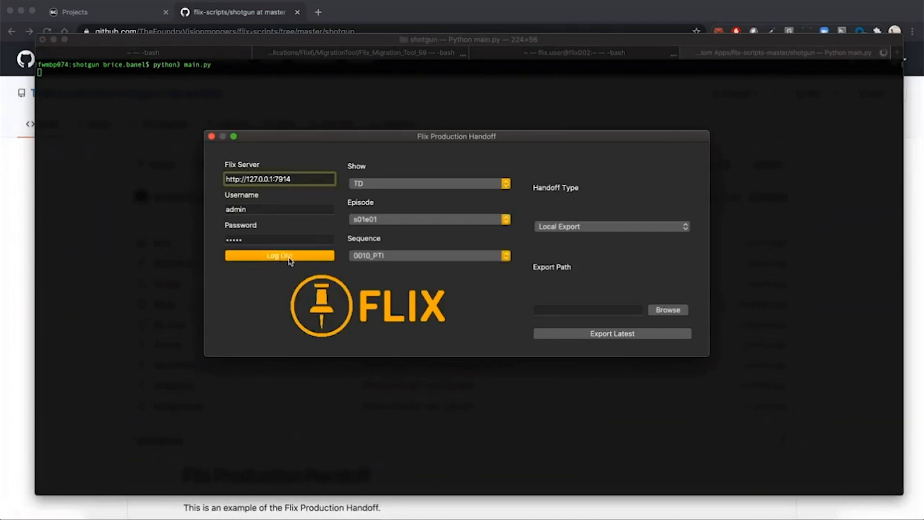
{"action": "left_click", "coordinate": [452, 190]}
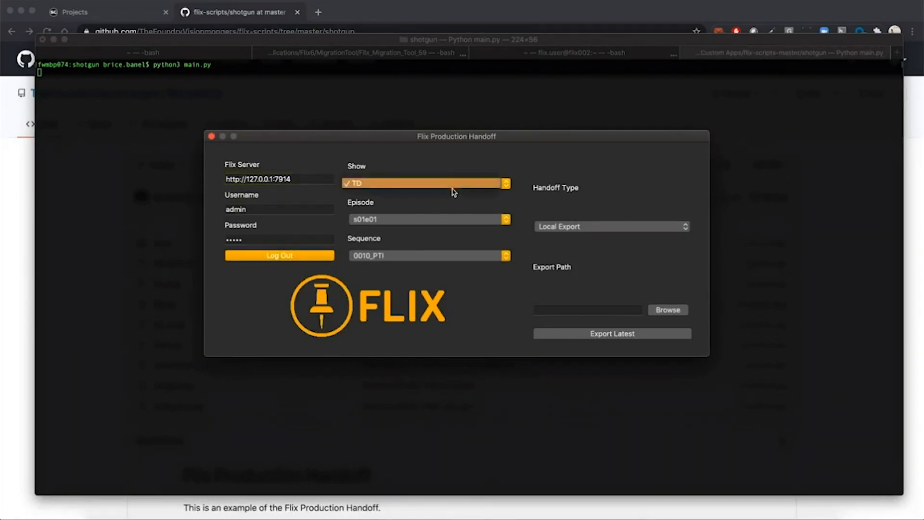
{"action": "left_click", "coordinate": [456, 222]}
{"action": "left_click", "coordinate": [457, 221]}
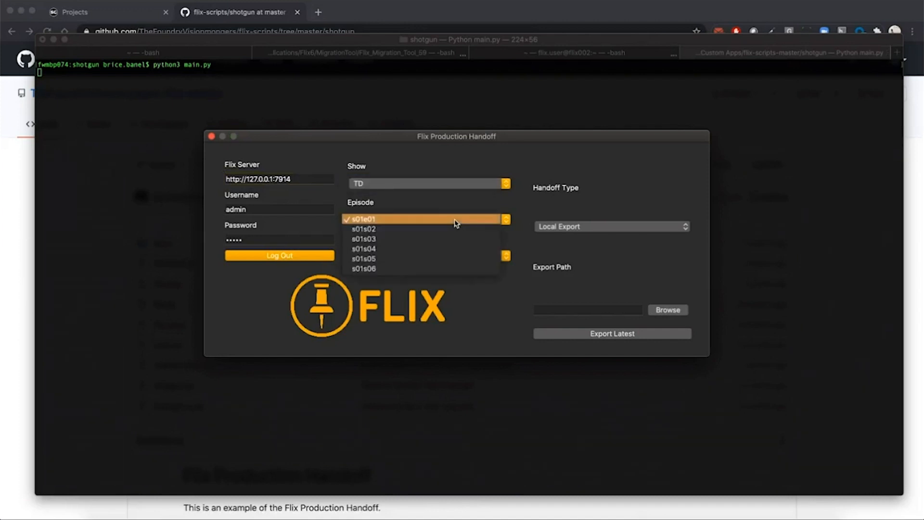
{"action": "left_click", "coordinate": [441, 303]}
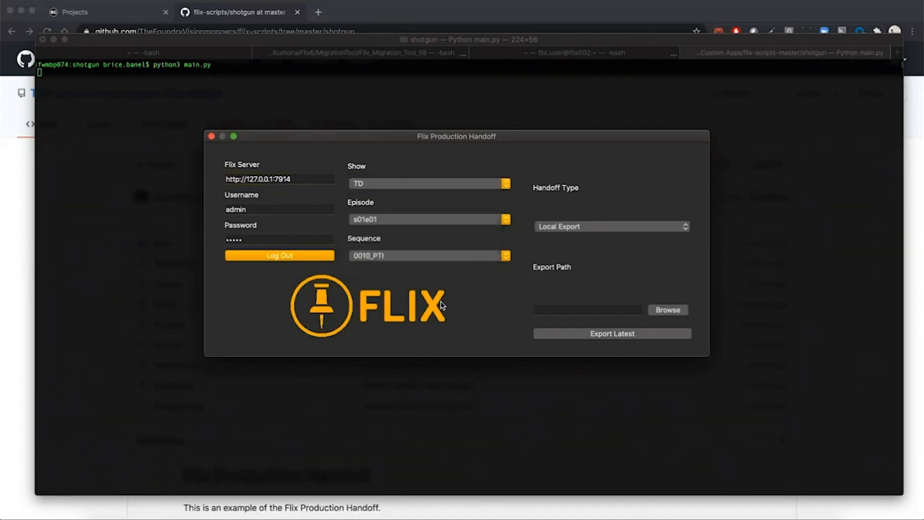
Keep 0010_PTI as the sequence and set the handoff type to Shotgun Export
{"action": "left_click", "coordinate": [470, 262]}
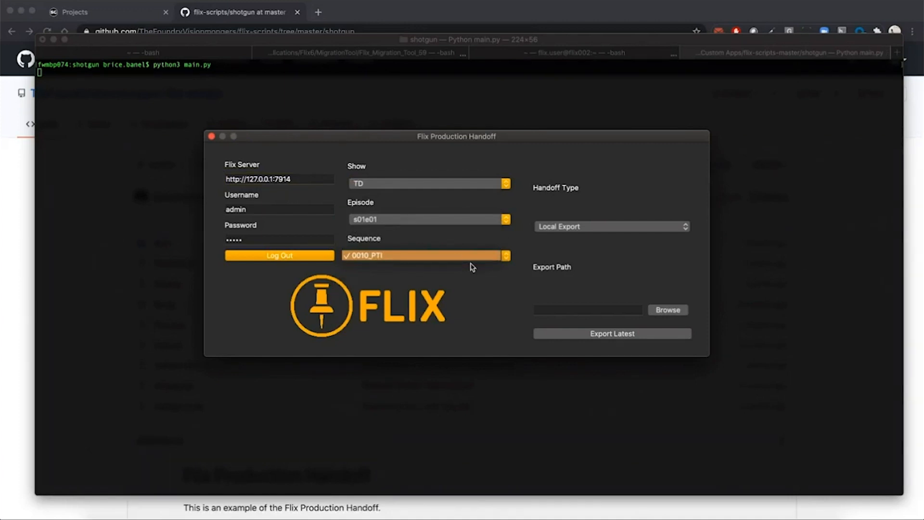
{"action": "left_click", "coordinate": [489, 296]}
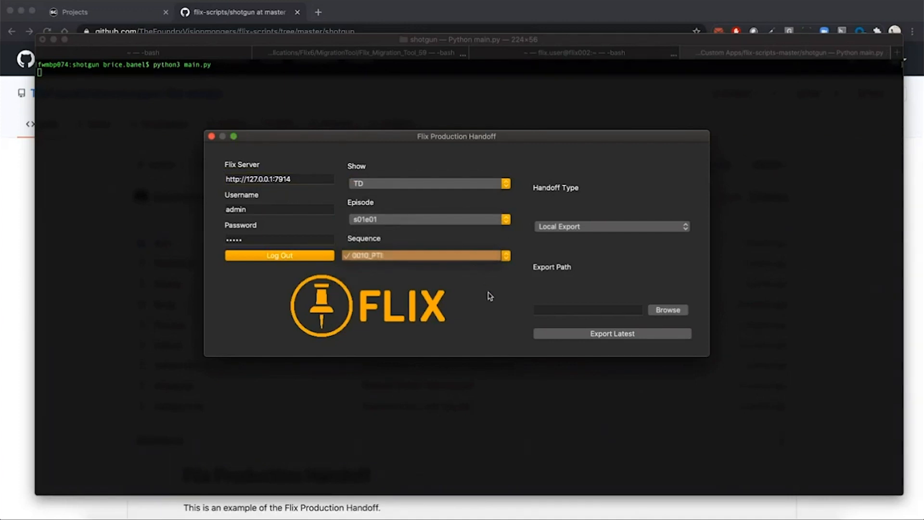
{"action": "left_click", "coordinate": [664, 227]}
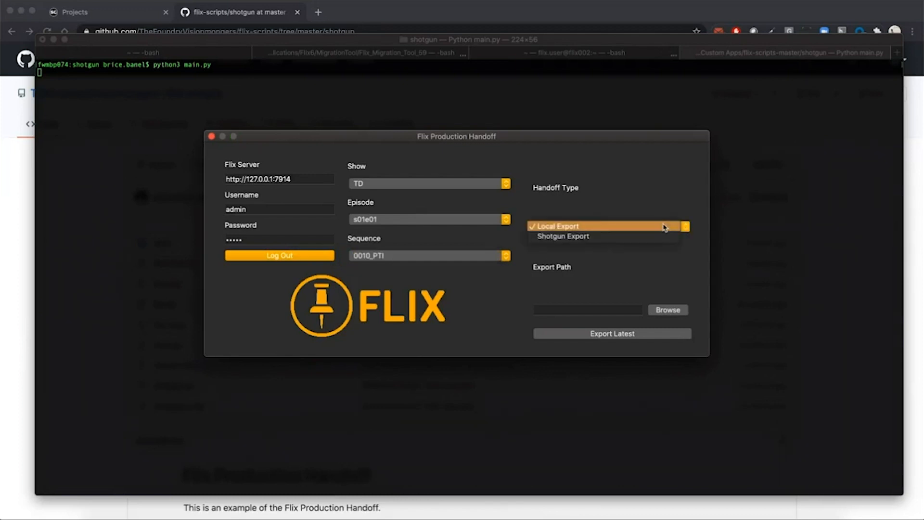
{"action": "left_click", "coordinate": [638, 241]}
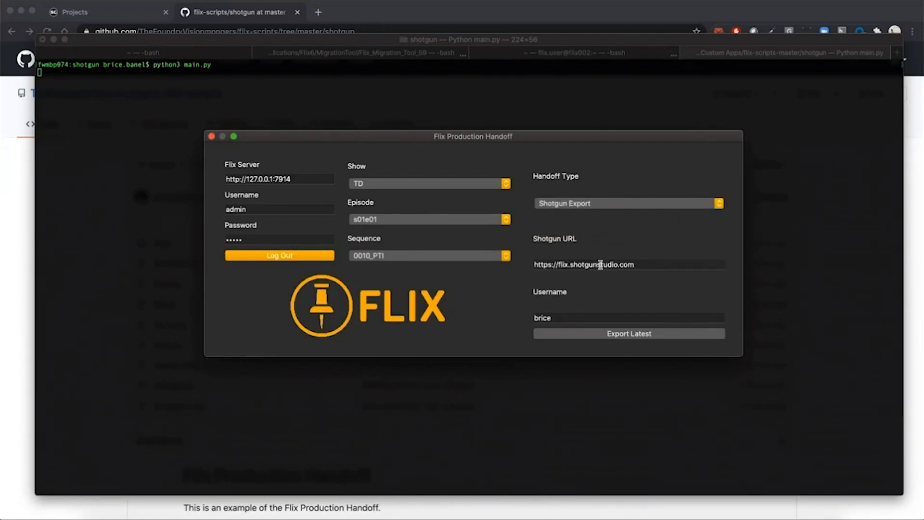
Export the latest revision to Shotgun, entering the Shotgun account password to authorise it
{"action": "left_click", "coordinate": [607, 334]}
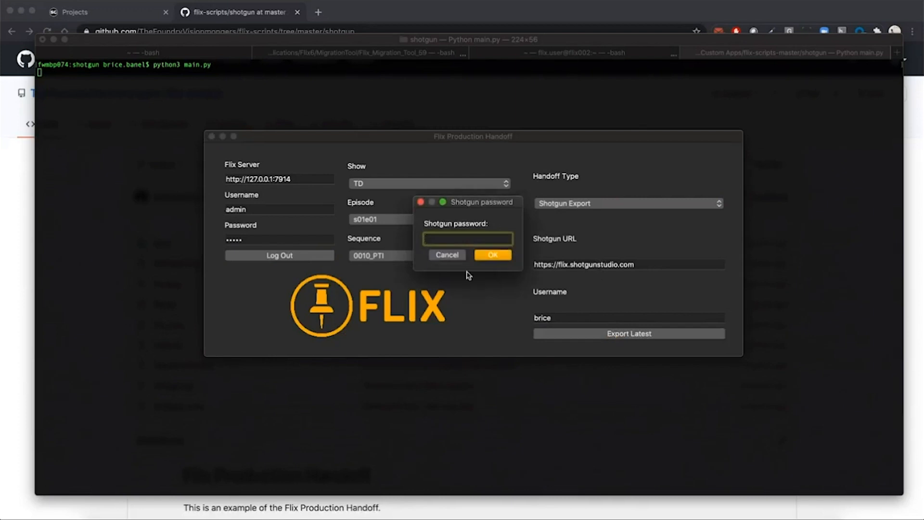
{"action": "type", "text": "•••••••"}
{"action": "key", "text": "Return"}
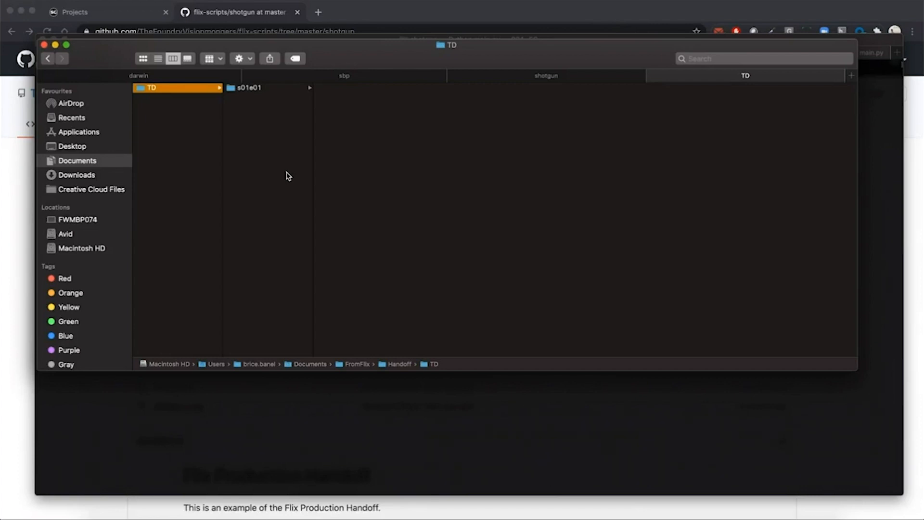
In Finder, open the exported handoff folders from TD through s01e01, 0010_PTI and v8 to shot 0010's artwork folder
{"action": "key", "text": "Right"}
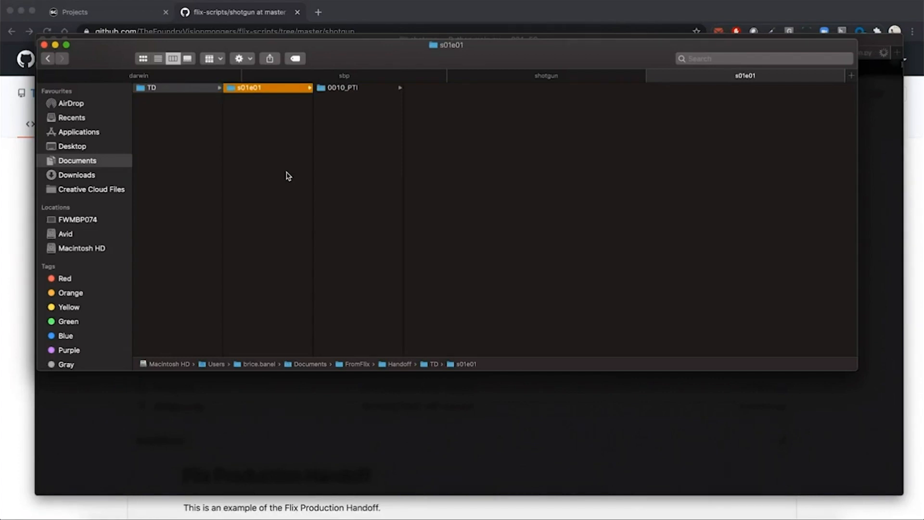
{"action": "key", "text": "Right"}
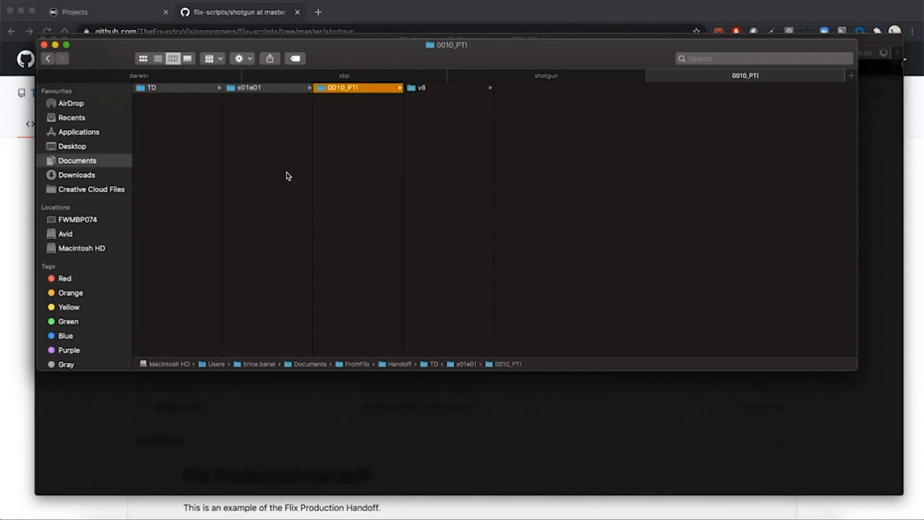
{"action": "key", "text": "Right"}
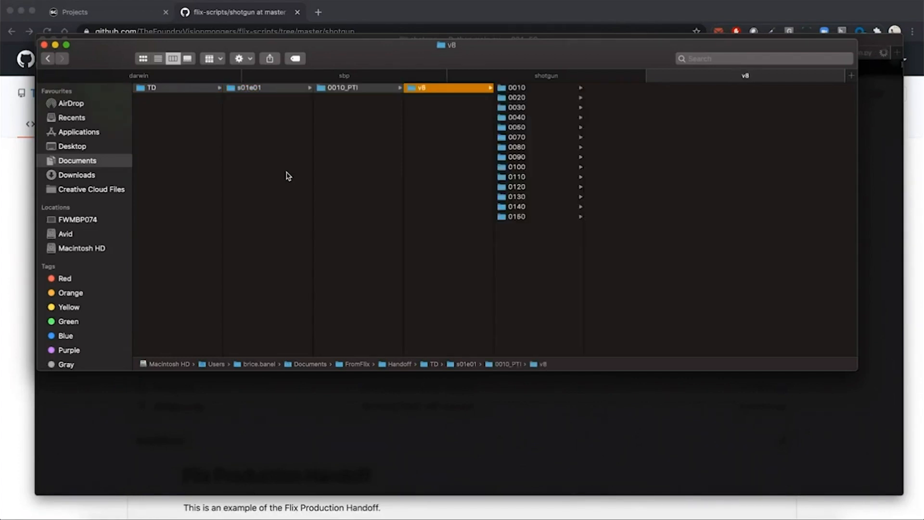
{"action": "key", "text": "Right"}
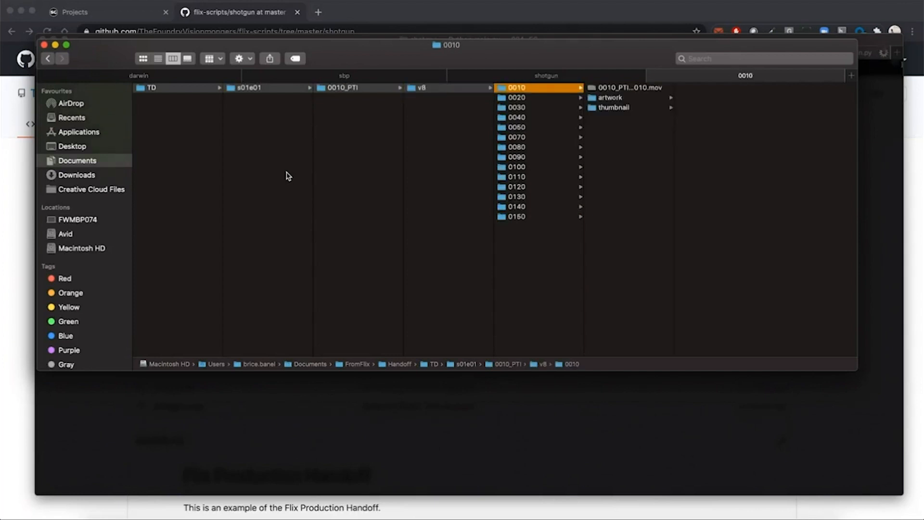
{"action": "key", "text": "Right"}
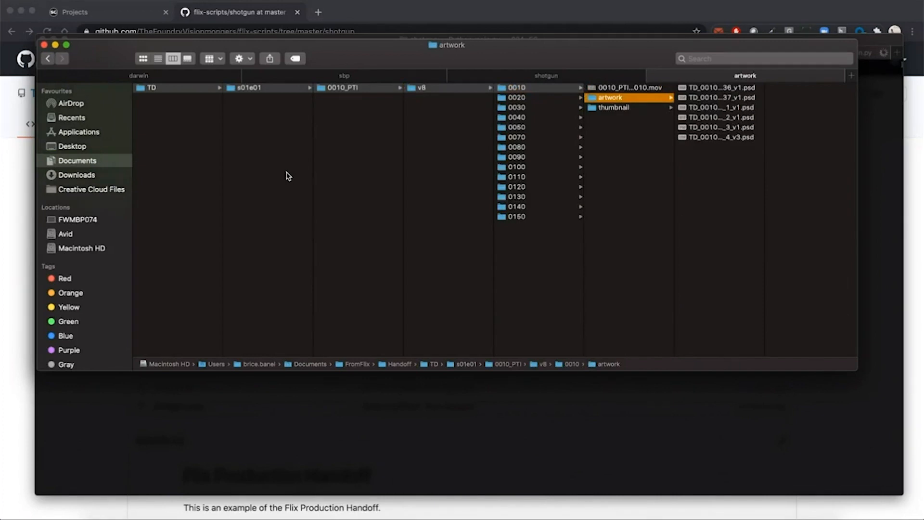
Preview the exported PSD files in shot 0010's artwork folder, then look through the following shot folders up to 0040
{"action": "key", "text": "Up"}
{"action": "key", "text": "Down"}
{"action": "key", "text": "Right"}
{"action": "key", "text": "Down"}
{"action": "key", "text": "Down"}
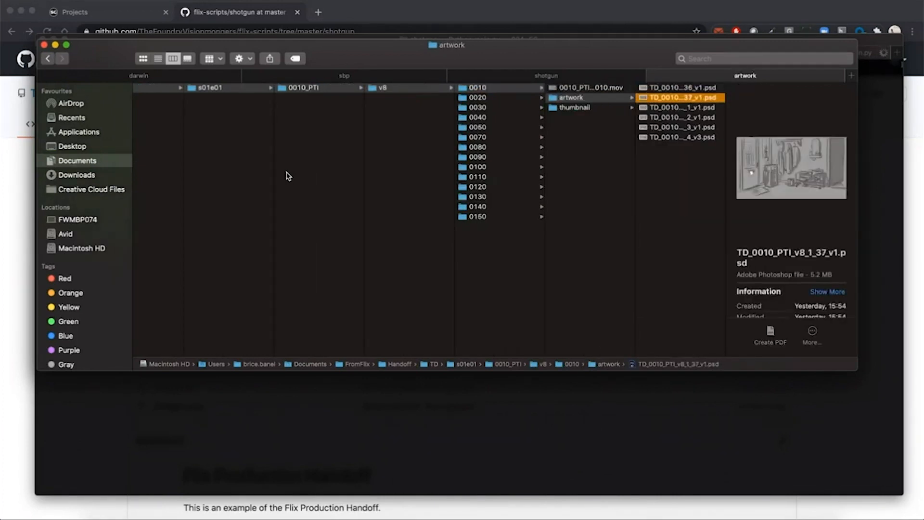
{"action": "key", "text": "Down"}
{"action": "key", "text": "Down"}
{"action": "key", "text": "Left"}
{"action": "key", "text": "Down"}
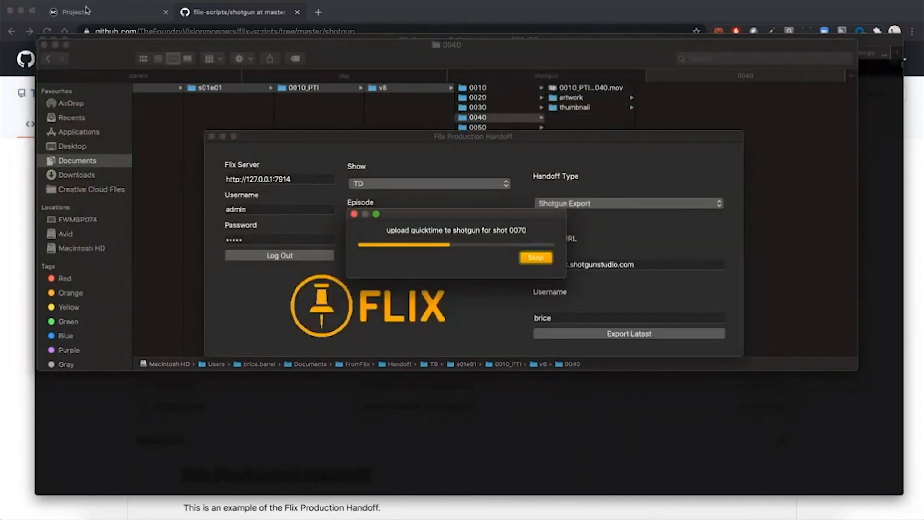
Switch to the Shotgun site, open sequence 0010_PTI in the TD project and play shot 0010
{"action": "left_click", "coordinate": [104, 11]}
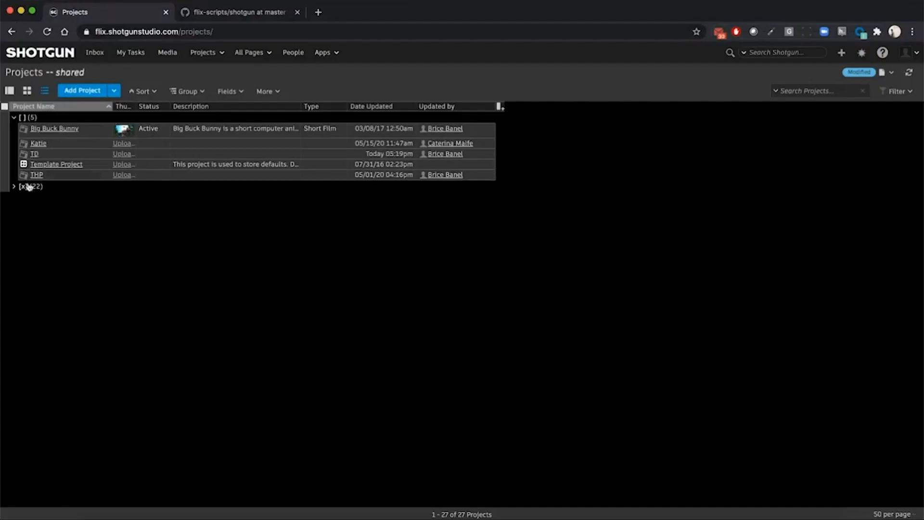
{"action": "left_click", "coordinate": [35, 154]}
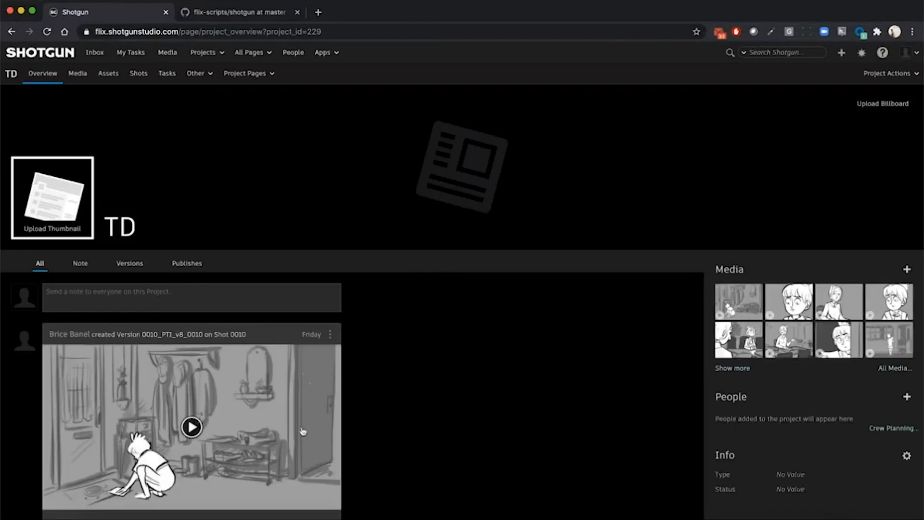
{"action": "left_click", "coordinate": [206, 79]}
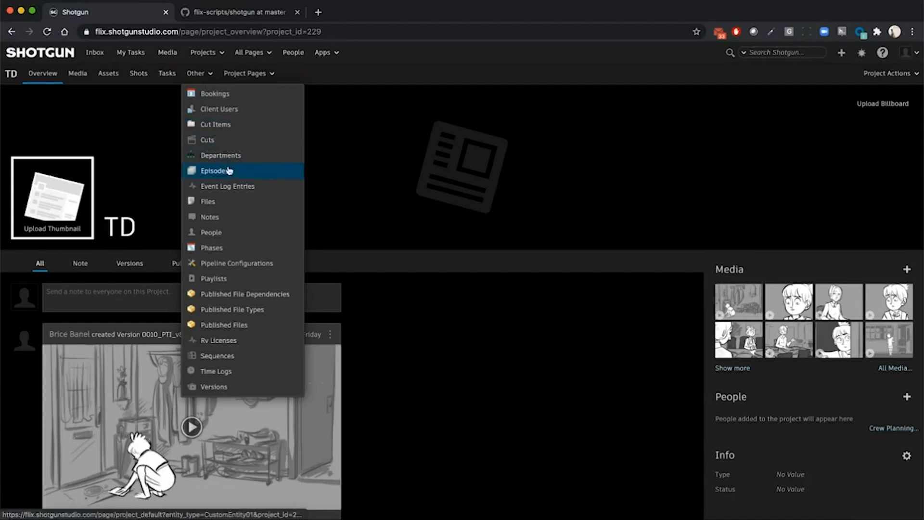
{"action": "left_click", "coordinate": [265, 343]}
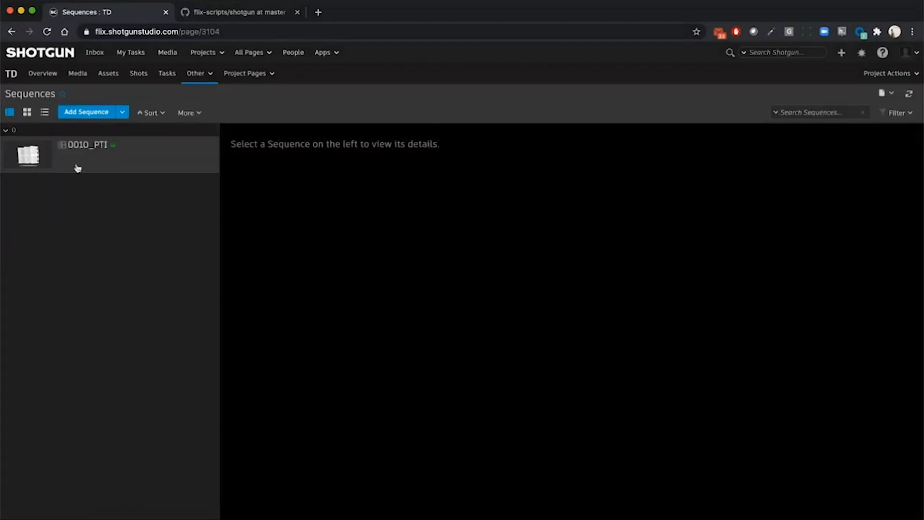
{"action": "left_click", "coordinate": [89, 150]}
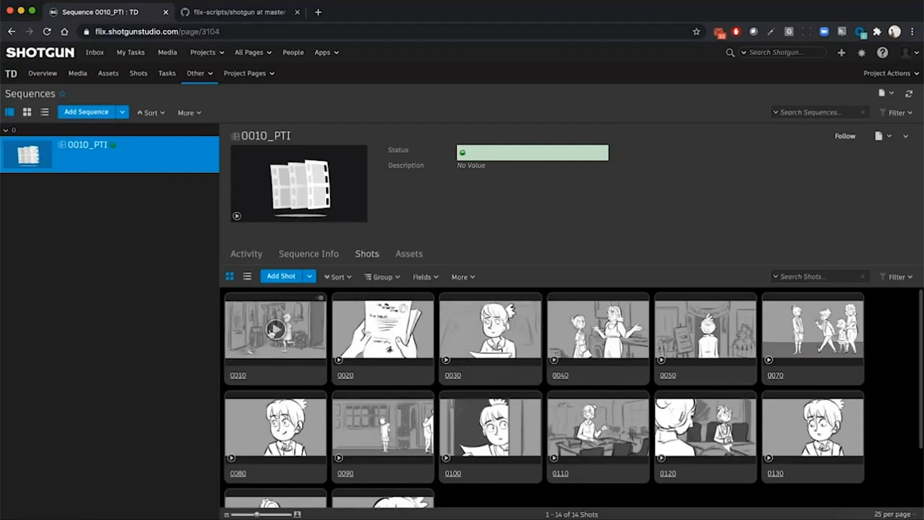
{"action": "left_click", "coordinate": [276, 329]}
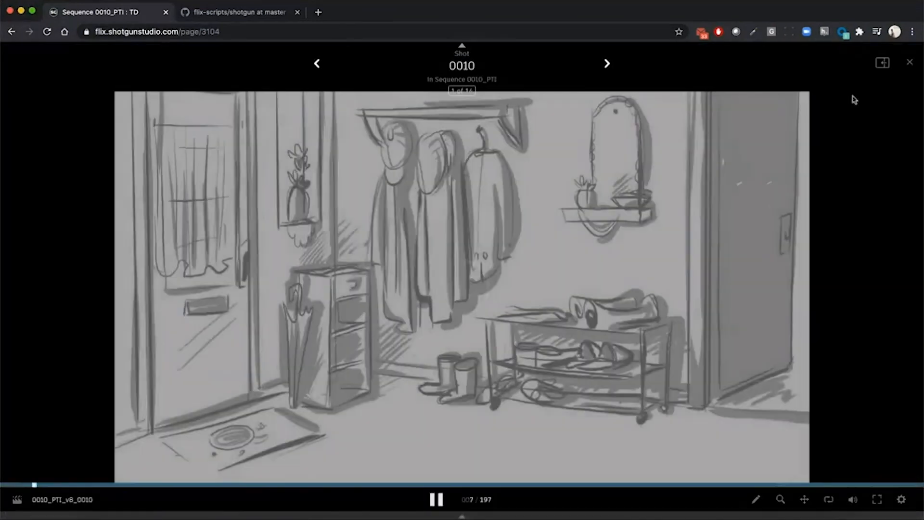